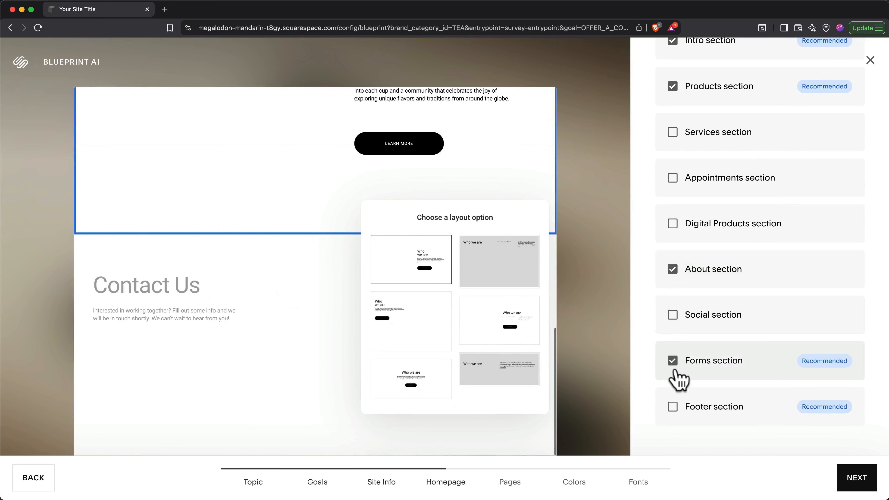
Add the recommended footer section to the homepage and review the sections in the preview.
{"action": "left_click", "coordinate": [673, 408]}
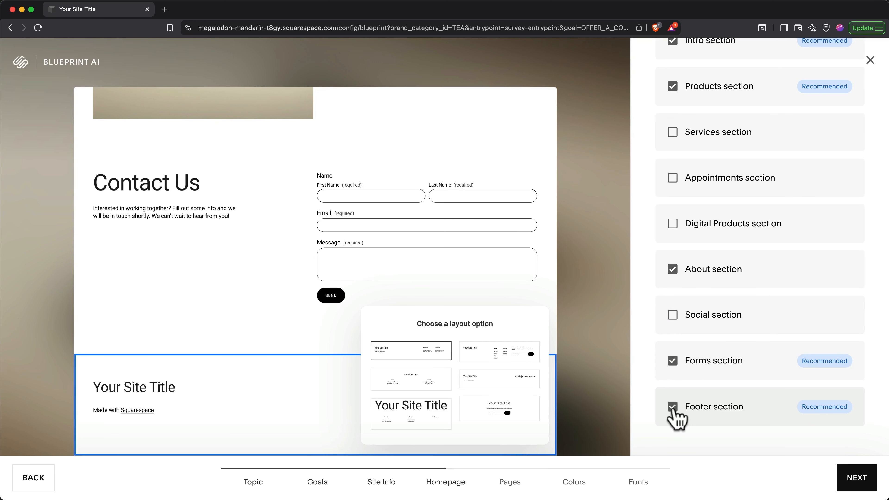
{"action": "scroll", "coordinate": [453, 321], "scroll_direction": "up", "scroll_amount": 15}
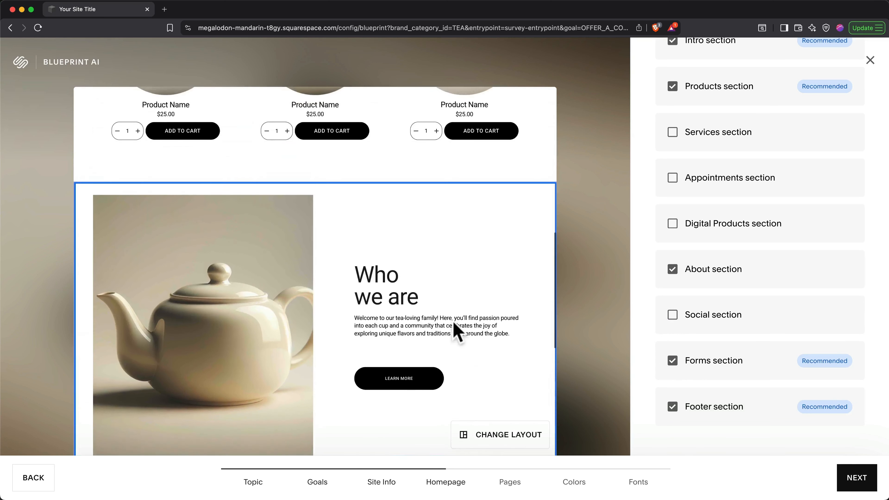
{"action": "scroll", "coordinate": [454, 320], "scroll_direction": "up", "scroll_amount": 5}
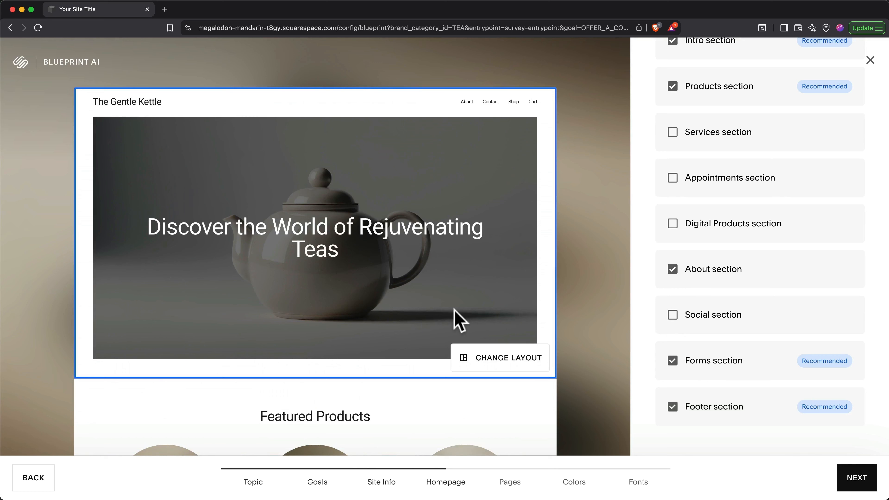
Change the intro section to the full-width teapot layout with centered heading, paragraph and button, and accept the homepage.
{"action": "left_click", "coordinate": [488, 364]}
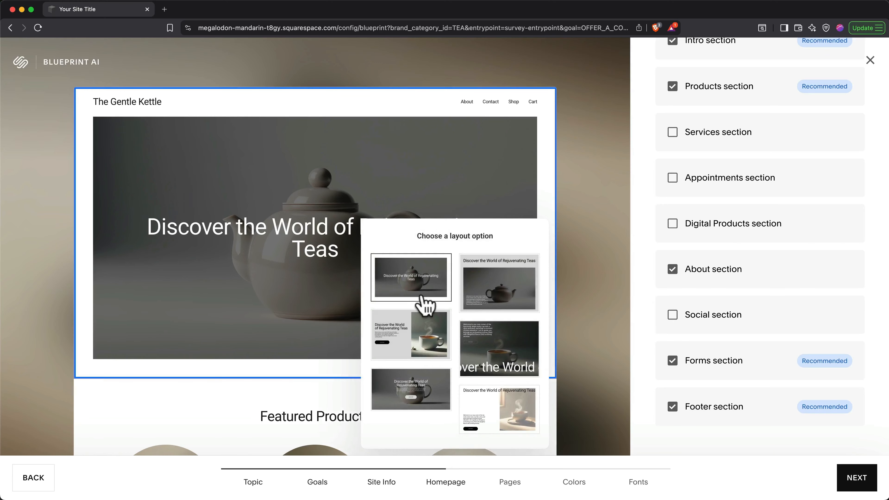
{"action": "left_click", "coordinate": [434, 385]}
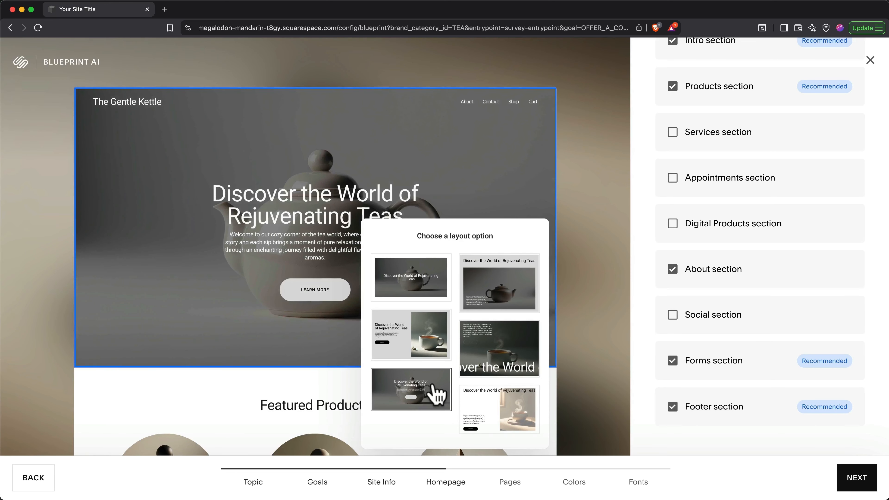
{"action": "scroll", "coordinate": [351, 382], "scroll_direction": "down", "scroll_amount": 10}
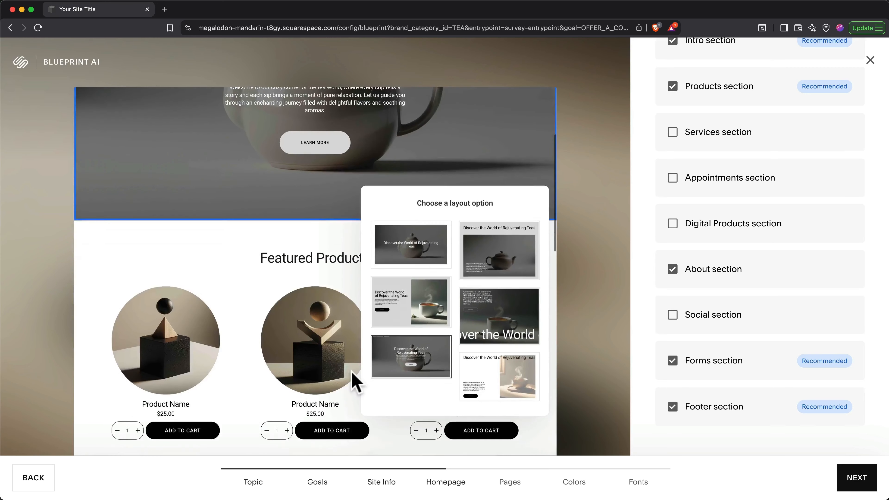
{"action": "scroll", "coordinate": [352, 382], "scroll_direction": "down", "scroll_amount": 10}
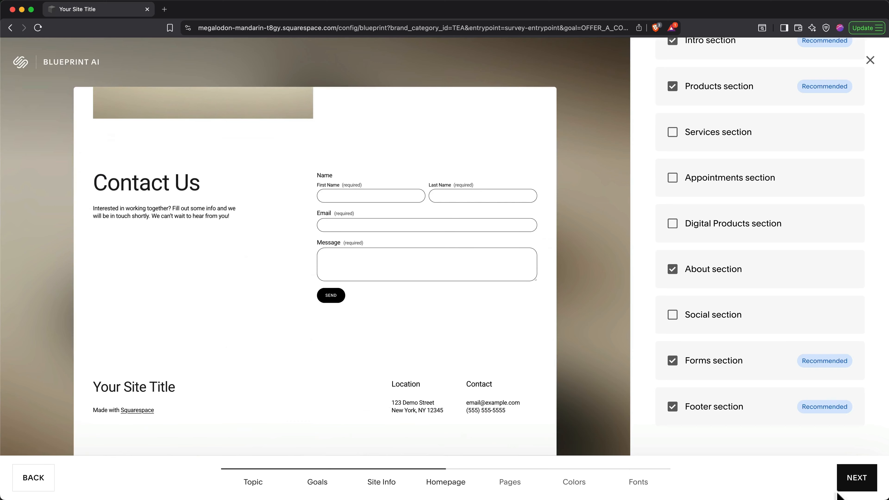
{"action": "left_click", "coordinate": [855, 489]}
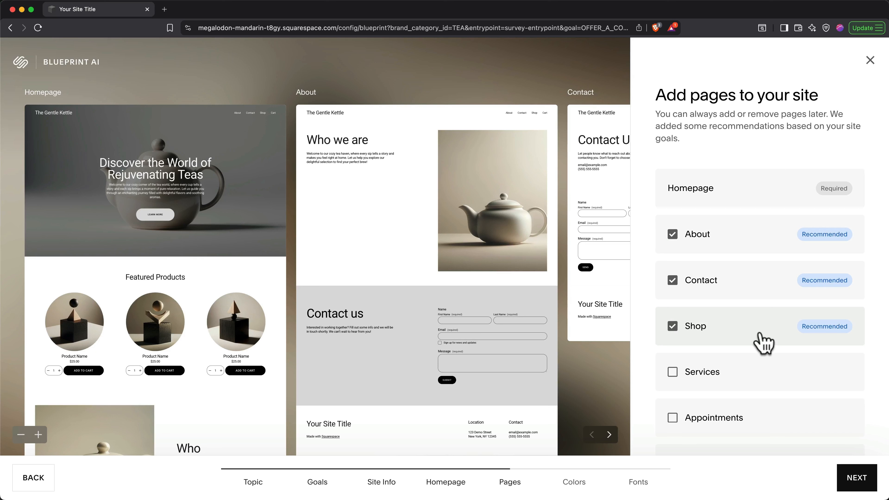
Preview the recommended About, Contact and Shop pages and accept this page selection.
{"action": "scroll", "coordinate": [761, 337], "scroll_direction": "down", "scroll_amount": 2}
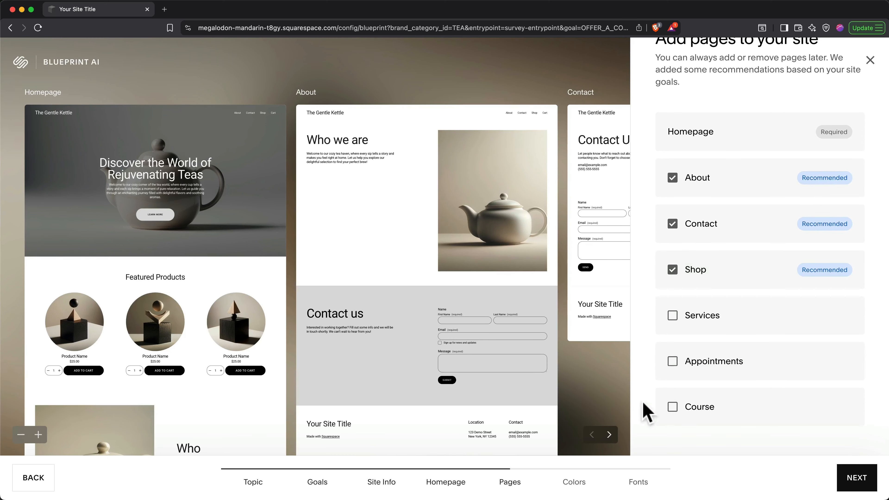
{"action": "left_click", "coordinate": [610, 435]}
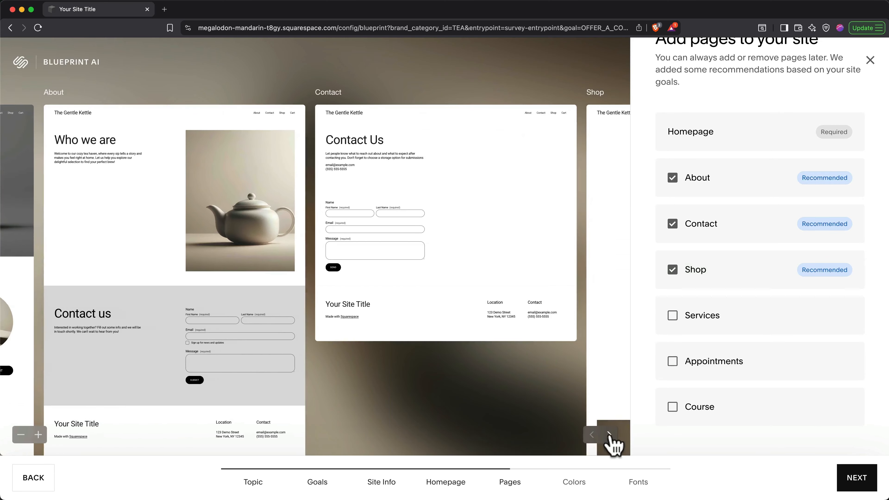
{"action": "left_click", "coordinate": [610, 435]}
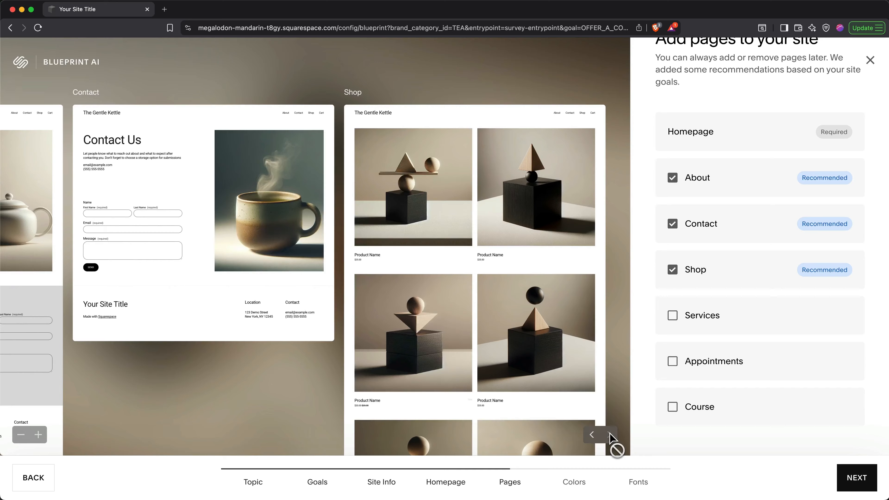
{"action": "left_click", "coordinate": [856, 480]}
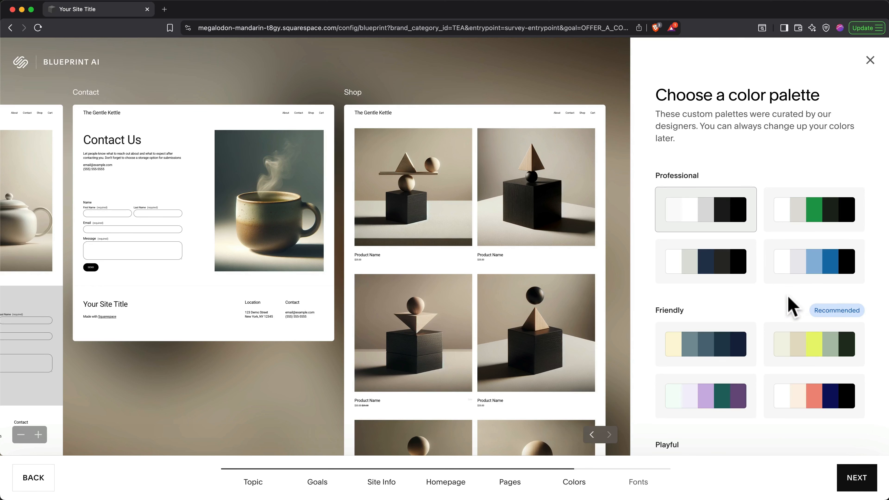
Try the Friendly color palettes and apply the white, cream, coral, navy and black one to the site.
{"action": "scroll", "coordinate": [792, 306], "scroll_direction": "down", "scroll_amount": 5}
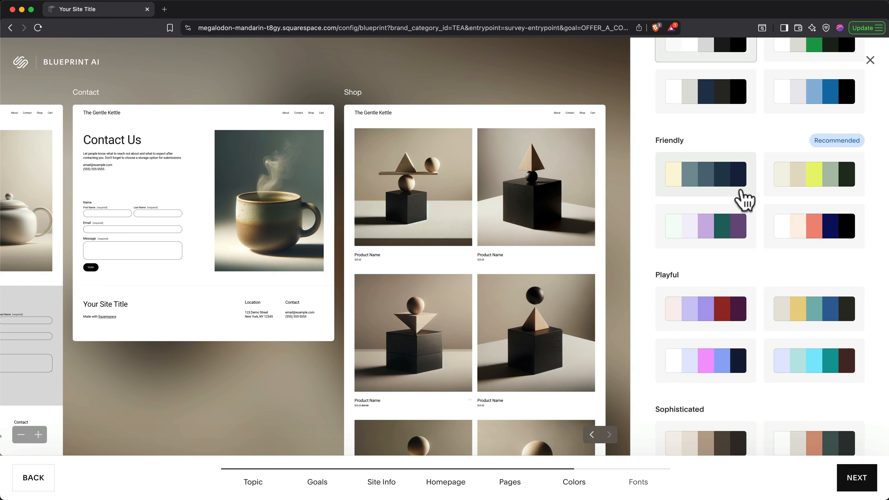
{"action": "left_click", "coordinate": [741, 198]}
{"action": "left_click", "coordinate": [810, 198]}
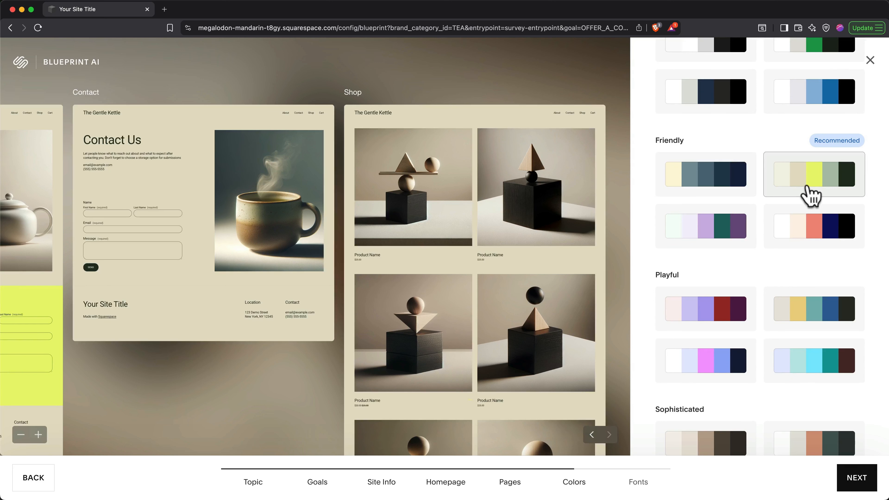
{"action": "left_click", "coordinate": [812, 234]}
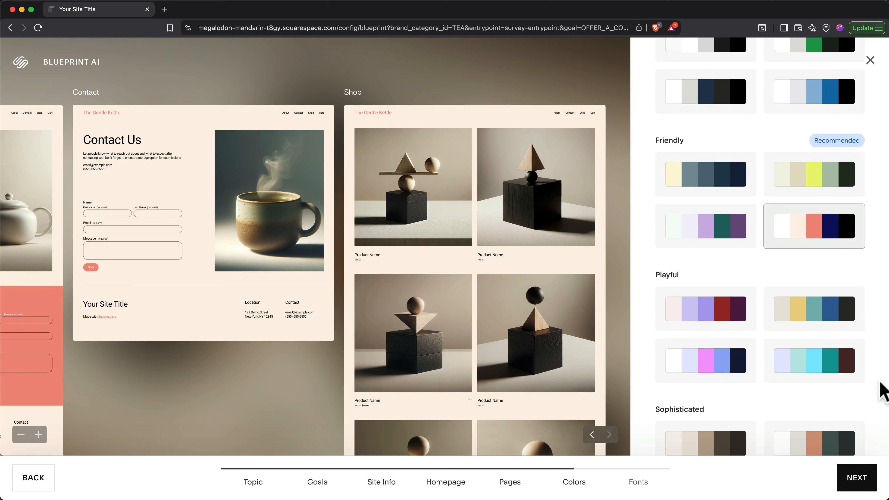
{"action": "left_click", "coordinate": [853, 479]}
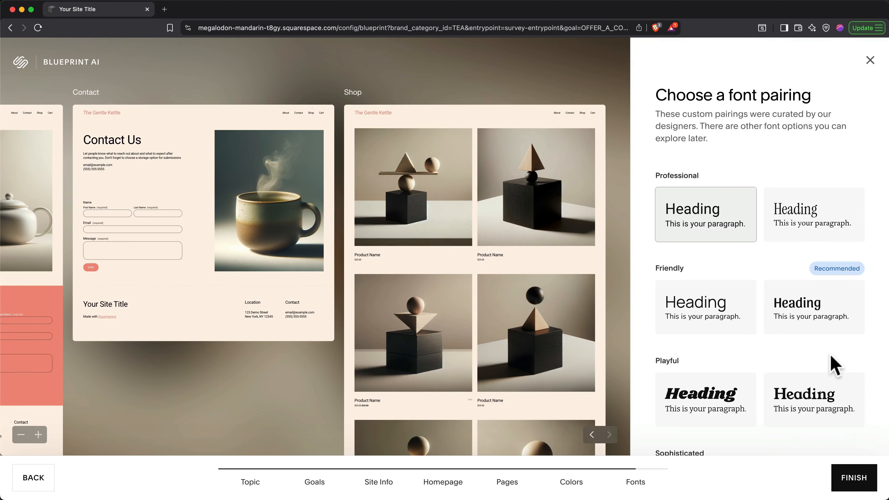
Apply the Friendly font pairing with the bold condensed heading and finish generating the site.
{"action": "scroll", "coordinate": [835, 366], "scroll_direction": "down", "scroll_amount": 3}
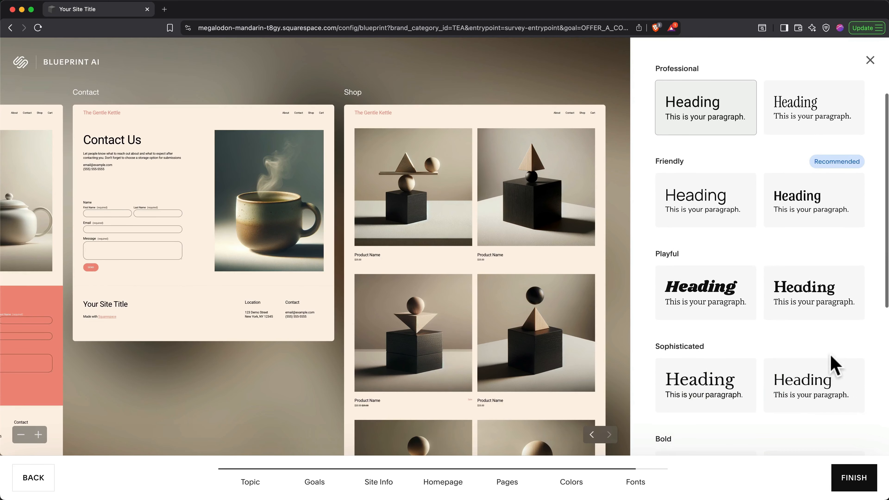
{"action": "left_click", "coordinate": [802, 217]}
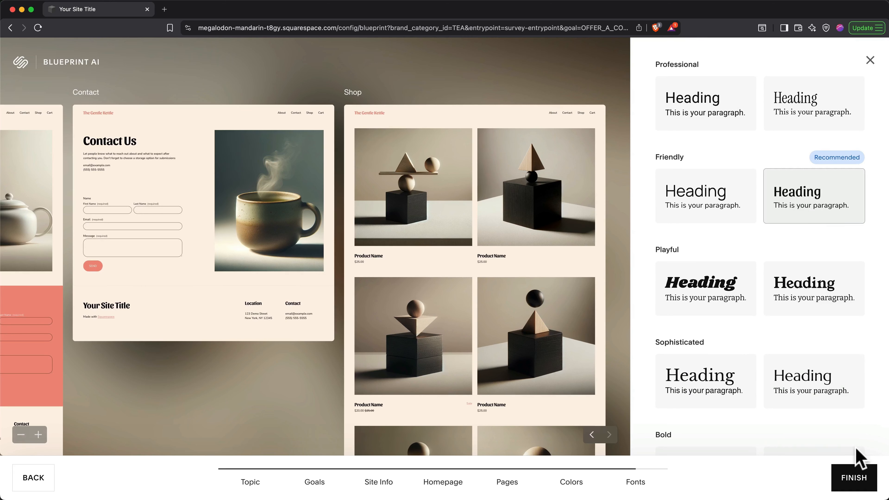
{"action": "left_click", "coordinate": [855, 477]}
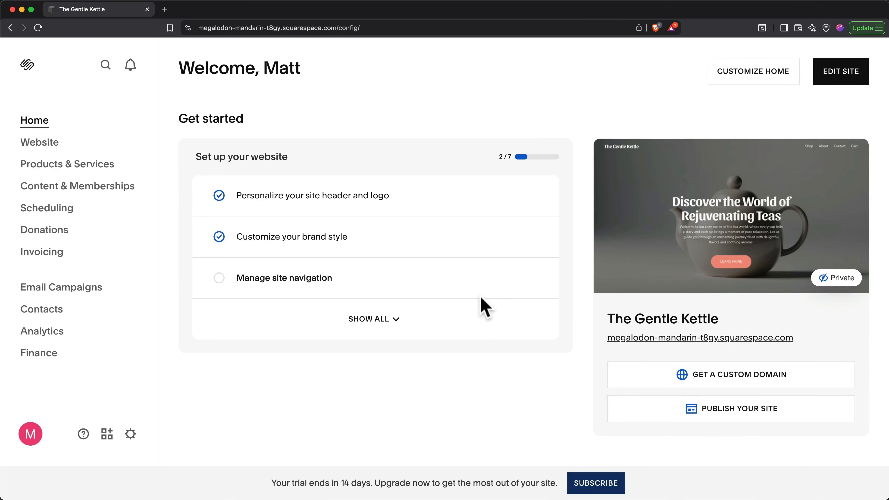
Look over the site dashboard's setup tasks, basics tutorials and AI tools.
{"action": "scroll", "coordinate": [485, 307], "scroll_direction": "down", "scroll_amount": 10}
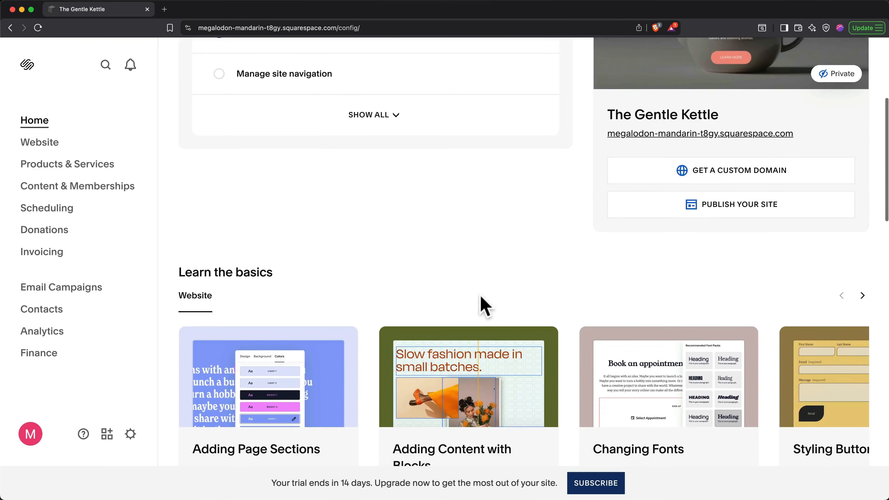
{"action": "scroll", "coordinate": [481, 297], "scroll_direction": "down", "scroll_amount": 4}
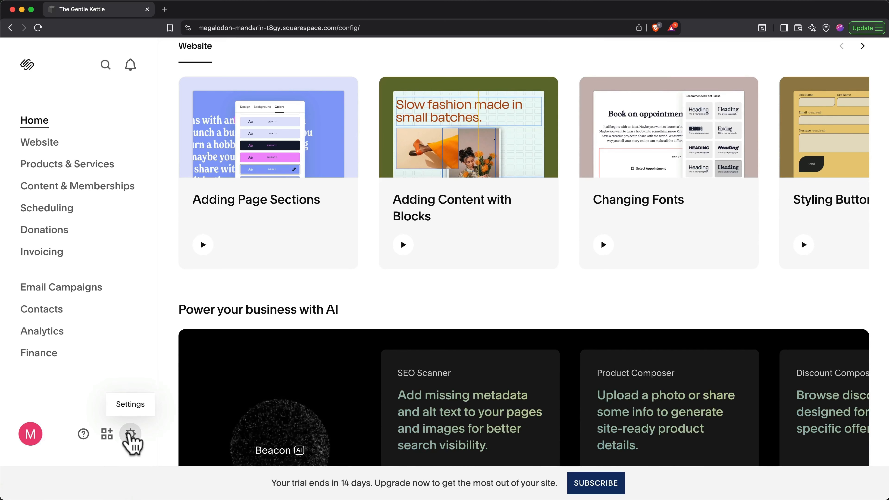
{"action": "scroll", "coordinate": [691, 272], "scroll_direction": "up", "scroll_amount": 10}
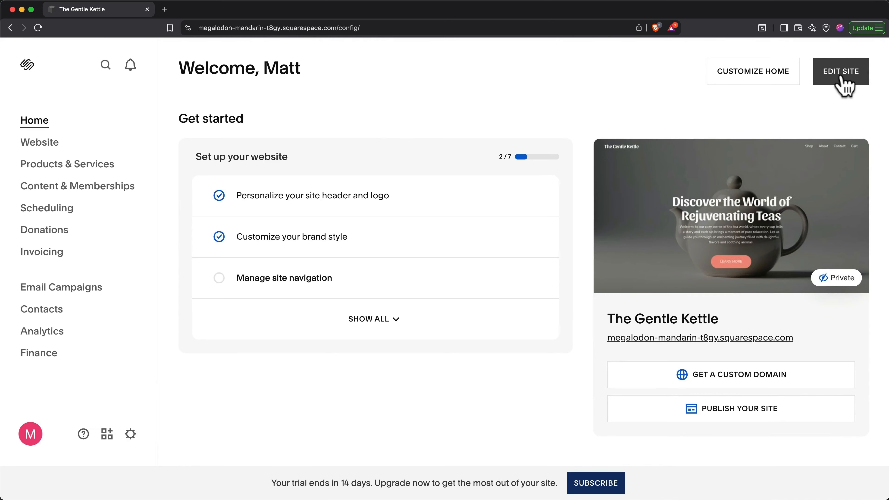
Open the website's Home page for editing and check it in mobile view, returning to desktop view.
{"action": "left_click", "coordinate": [53, 151]}
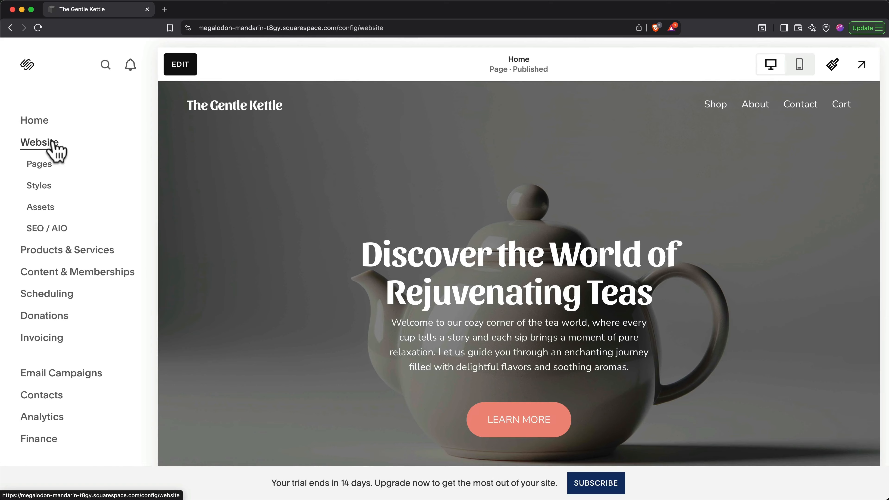
{"action": "left_click", "coordinate": [180, 67]}
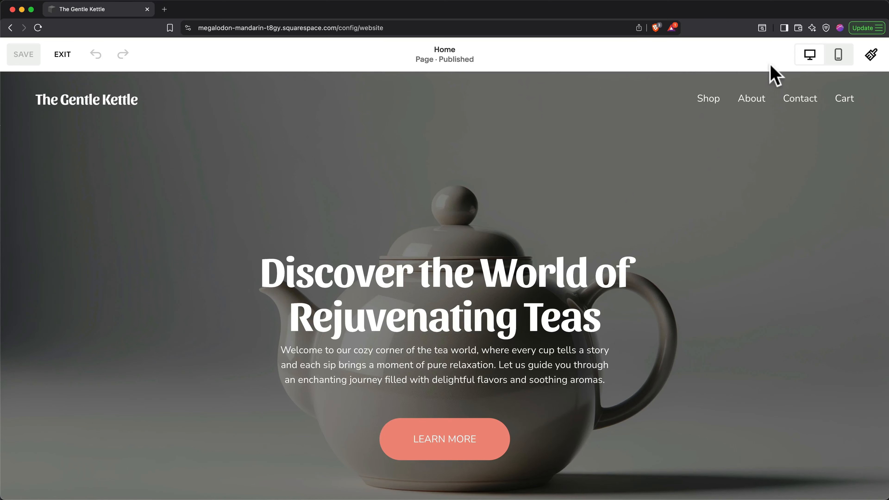
{"action": "left_click", "coordinate": [840, 56]}
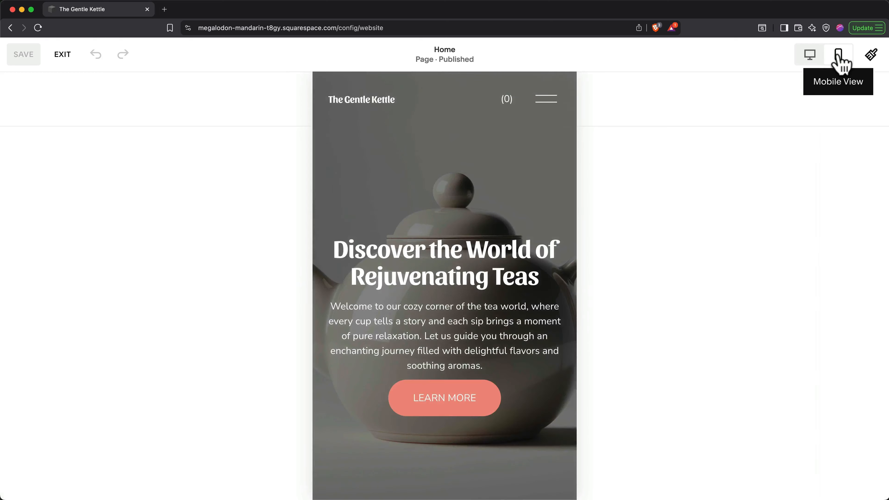
{"action": "left_click", "coordinate": [812, 55]}
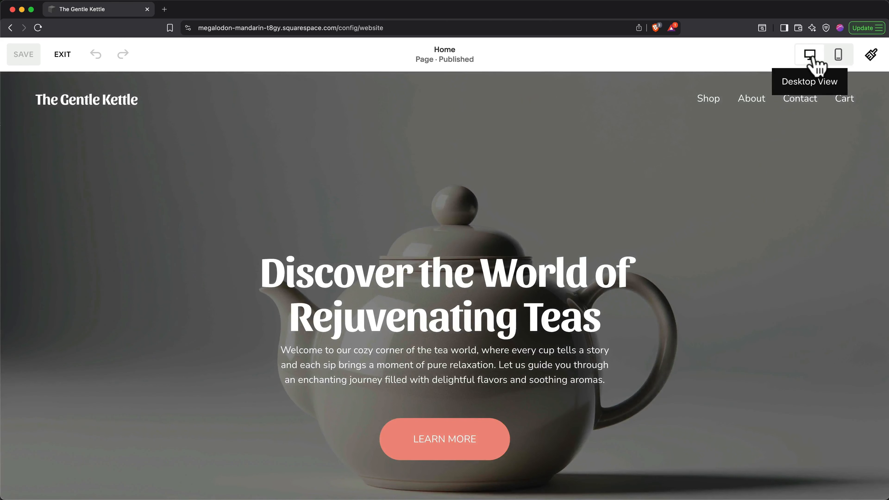
View the Site Styles options, close them and exit page editing.
{"action": "left_click", "coordinate": [872, 56]}
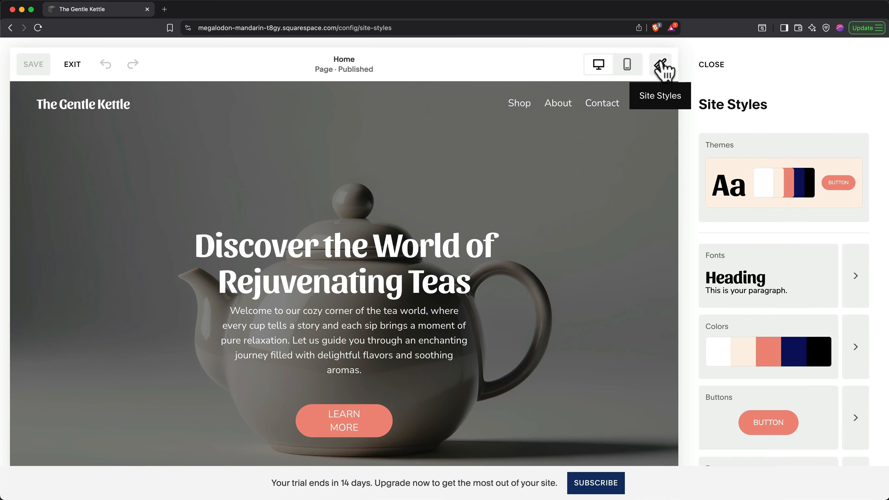
{"action": "left_click", "coordinate": [661, 66]}
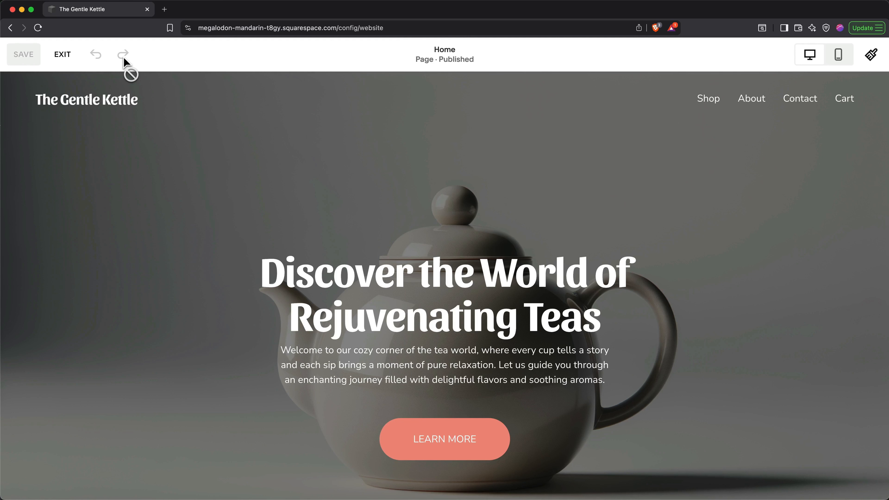
{"action": "left_click", "coordinate": [64, 55]}
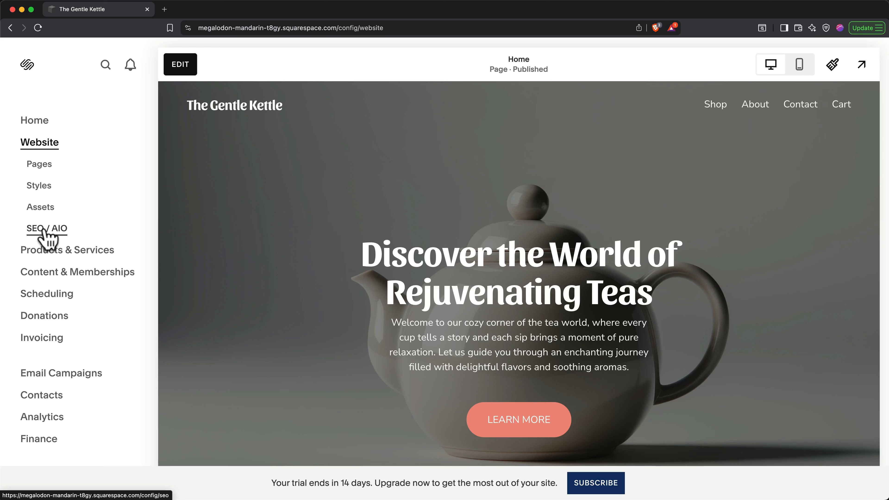
Reopen the Home page for editing and examine the recommended font packs, font settings and themes in Site Styles.
{"action": "left_click", "coordinate": [383, 215]}
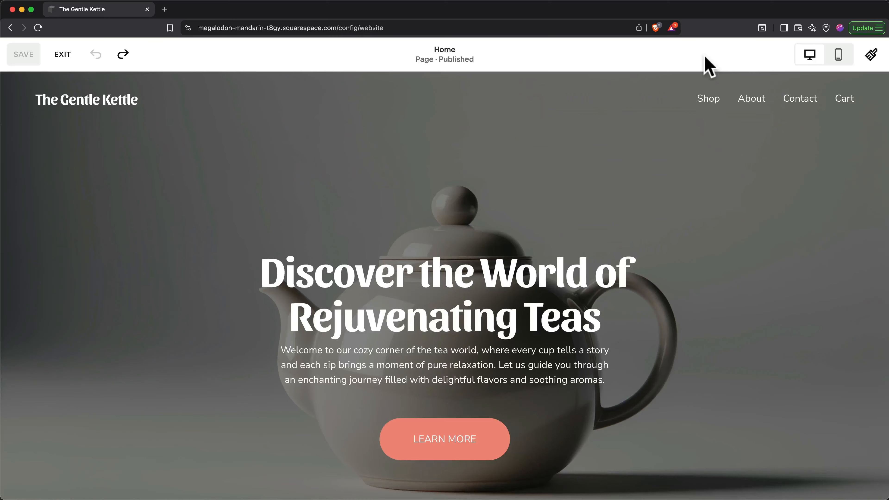
{"action": "left_click", "coordinate": [870, 55]}
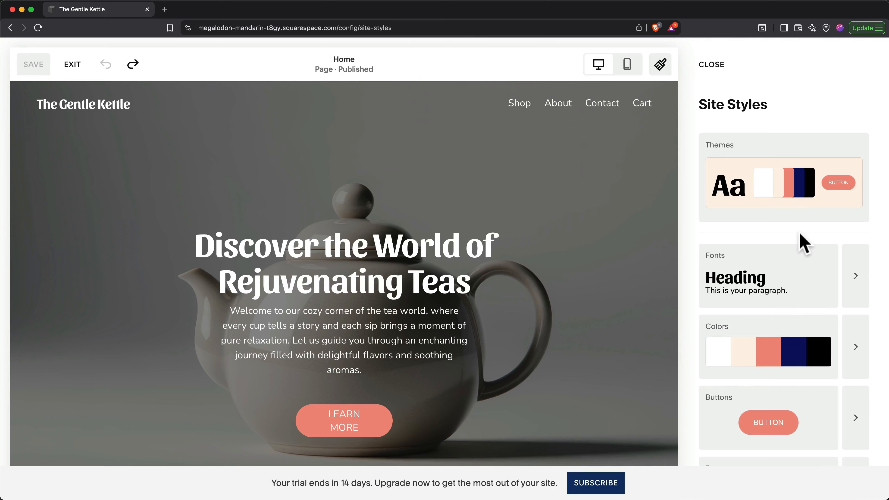
{"action": "left_click", "coordinate": [780, 275]}
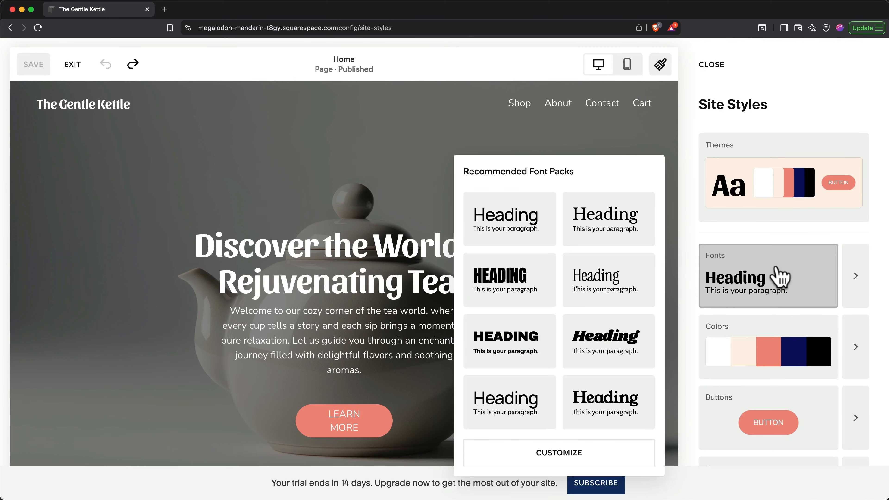
{"action": "left_click", "coordinate": [856, 279]}
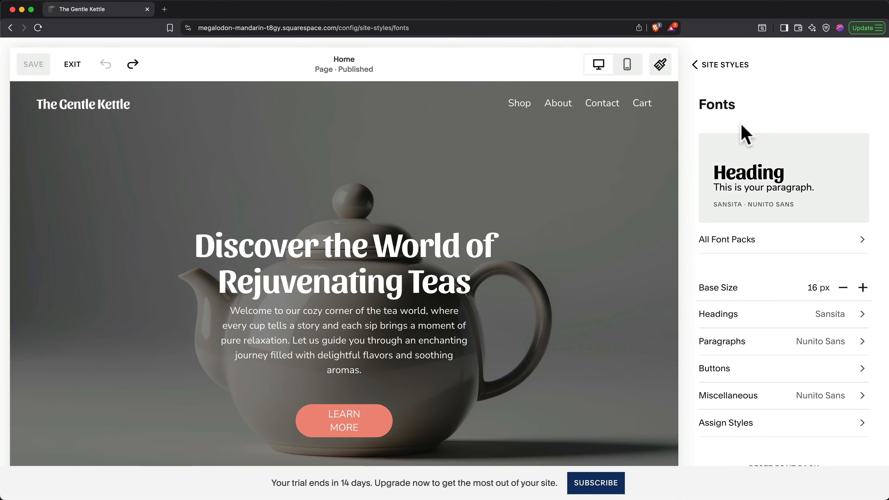
{"action": "left_click", "coordinate": [708, 66]}
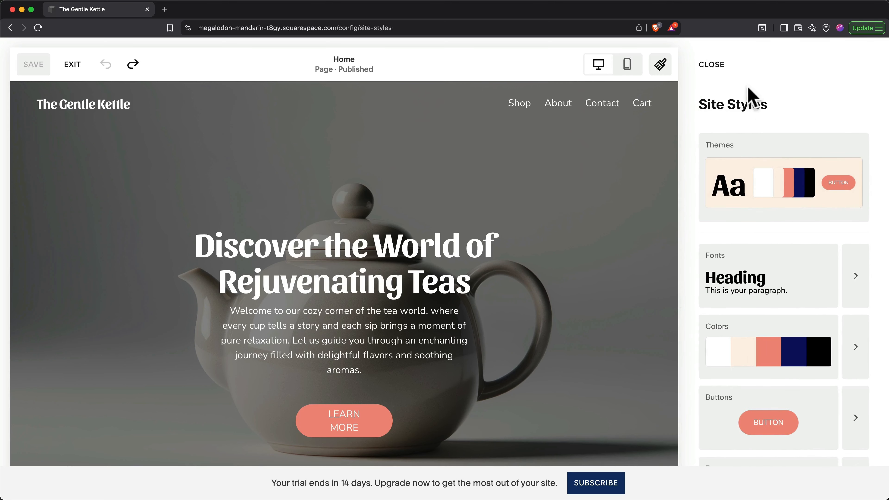
{"action": "left_click", "coordinate": [765, 179]}
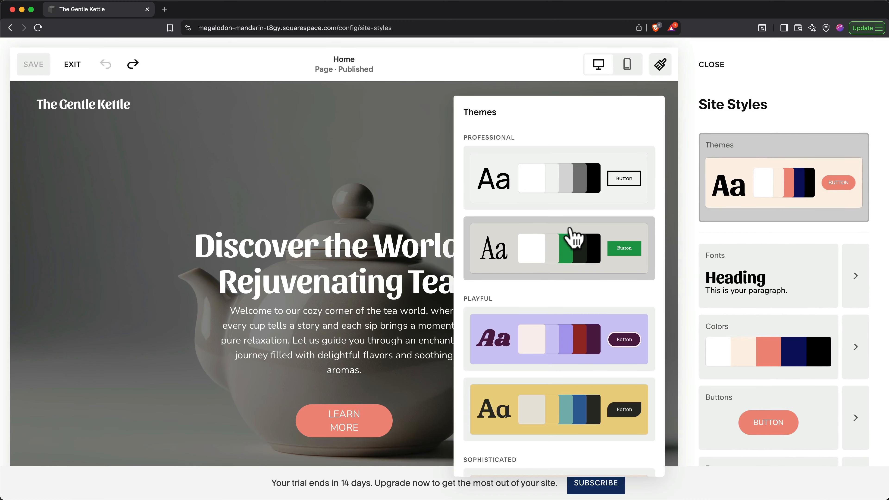
Look through the Sophisticated, Friendly and Bold theme options in Site Styles and close the theme list.
{"action": "scroll", "coordinate": [574, 237], "scroll_direction": "down", "scroll_amount": 5}
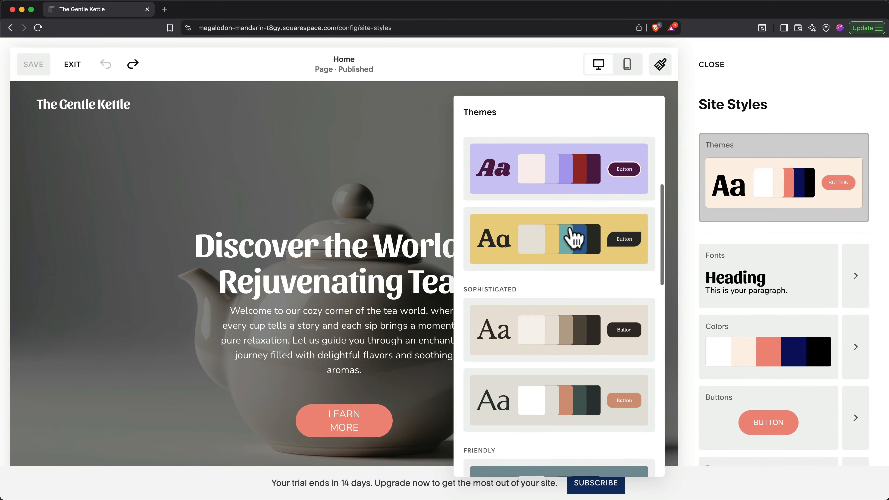
{"action": "scroll", "coordinate": [574, 238], "scroll_direction": "down", "scroll_amount": 4}
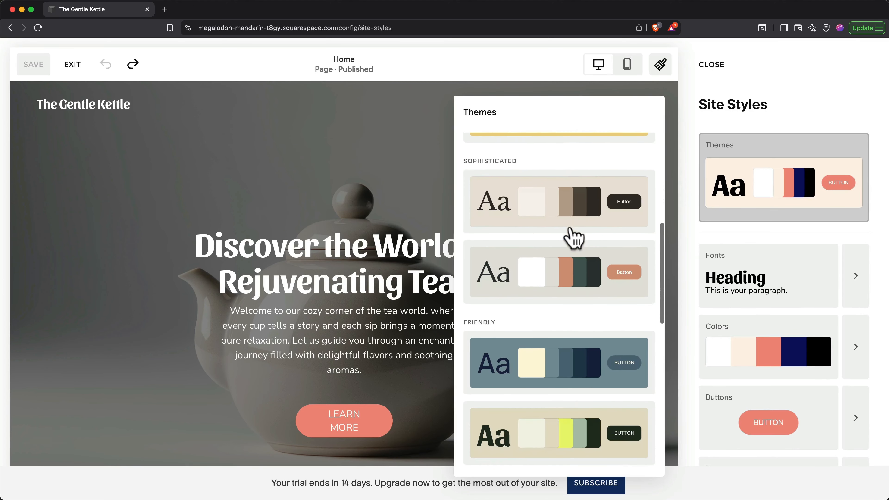
{"action": "scroll", "coordinate": [574, 237], "scroll_direction": "down", "scroll_amount": 2}
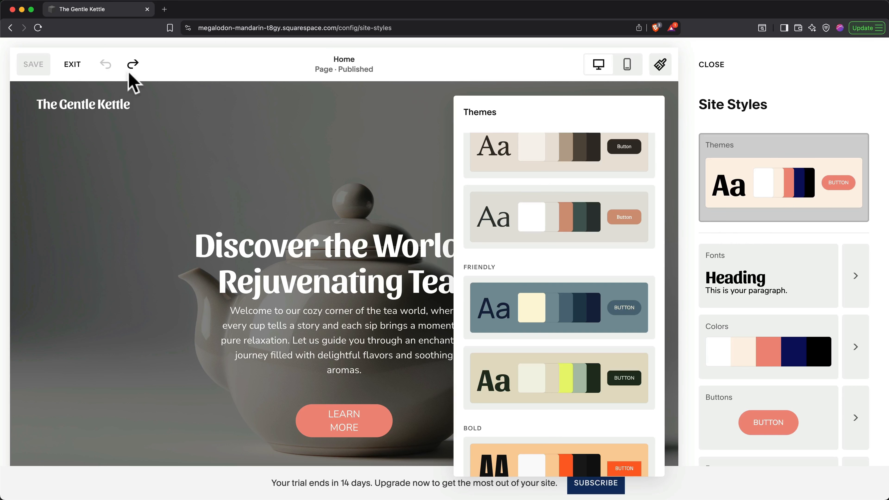
{"action": "left_click", "coordinate": [728, 126]}
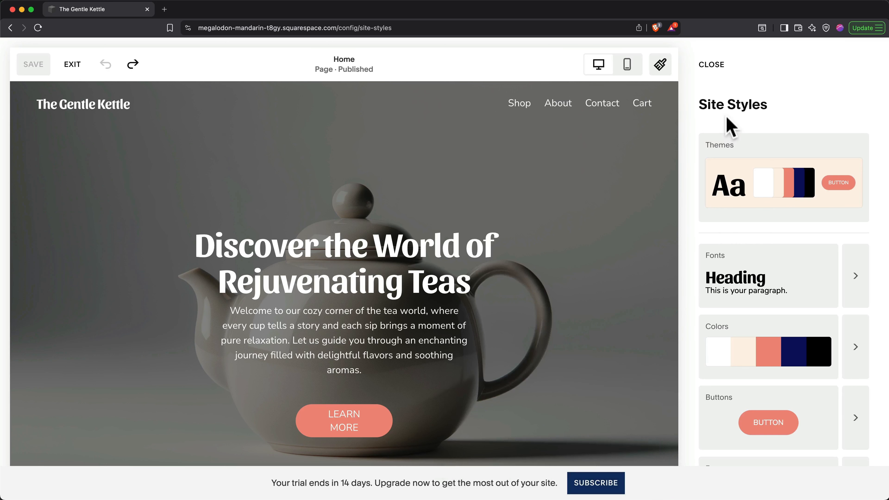
Try several recommended font packs on the site and apply the Young Serif and Bitter pack.
{"action": "left_click", "coordinate": [734, 268]}
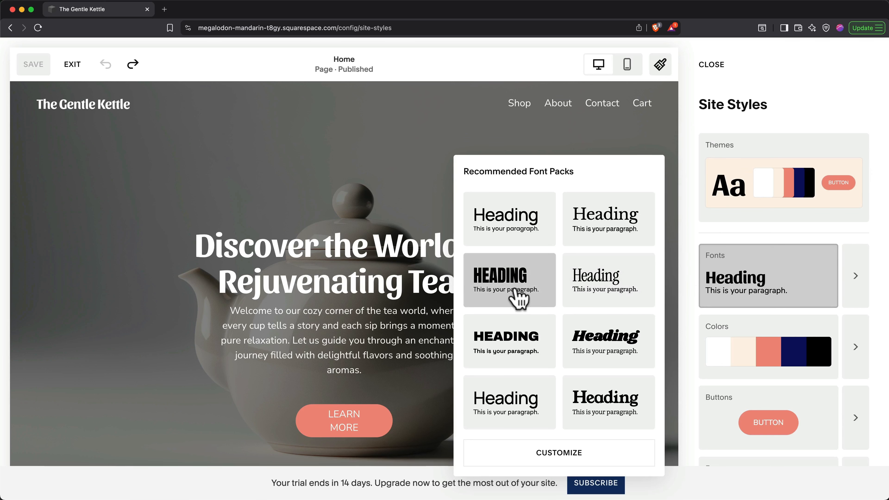
{"action": "left_click", "coordinate": [516, 297]}
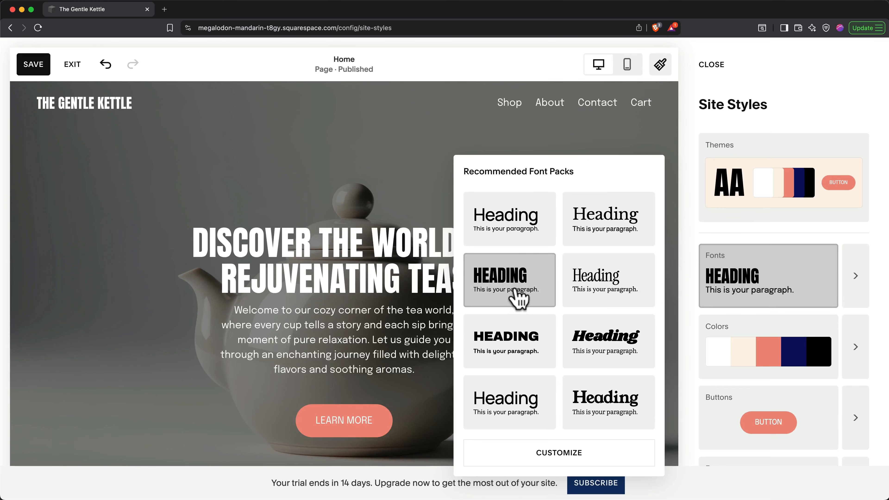
{"action": "left_click", "coordinate": [539, 238]}
{"action": "left_click", "coordinate": [606, 238]}
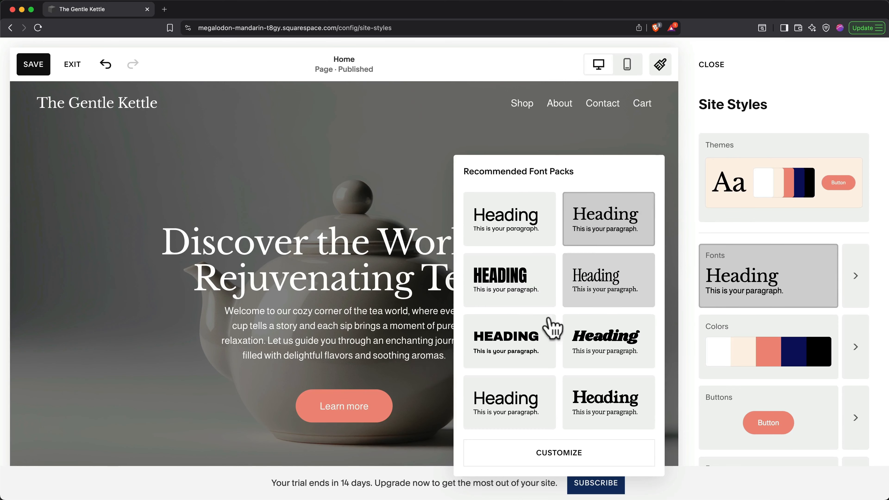
{"action": "left_click", "coordinate": [534, 349]}
{"action": "left_click", "coordinate": [598, 410]}
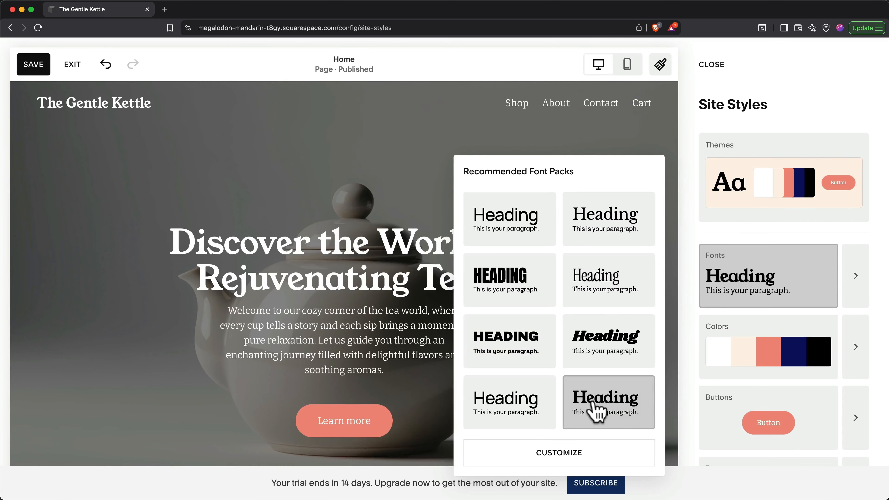
Review the font settings, recommended color palettes and section color themes, returning to the Site Styles overview.
{"action": "left_click", "coordinate": [856, 291]}
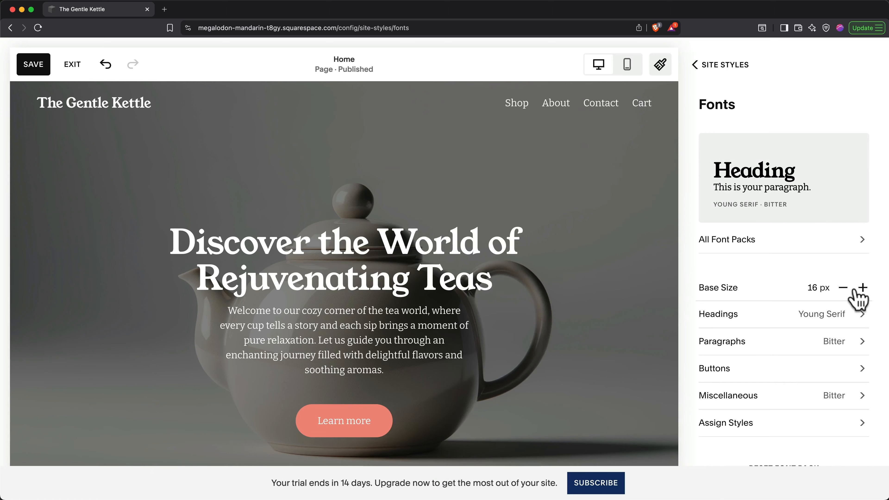
{"action": "left_click", "coordinate": [732, 71]}
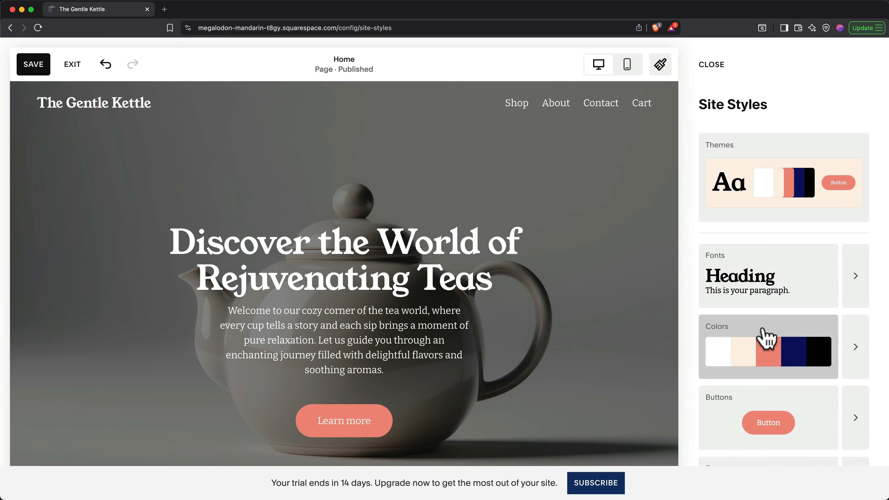
{"action": "left_click", "coordinate": [766, 339]}
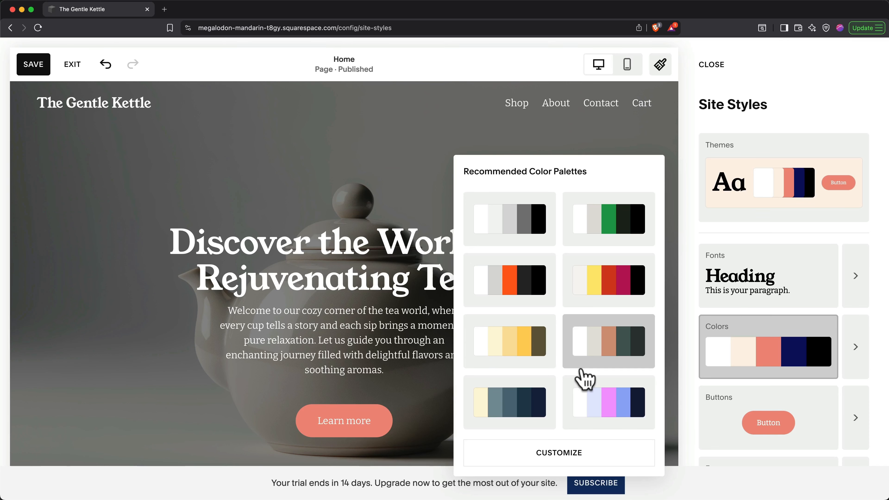
{"action": "left_click", "coordinate": [851, 357]}
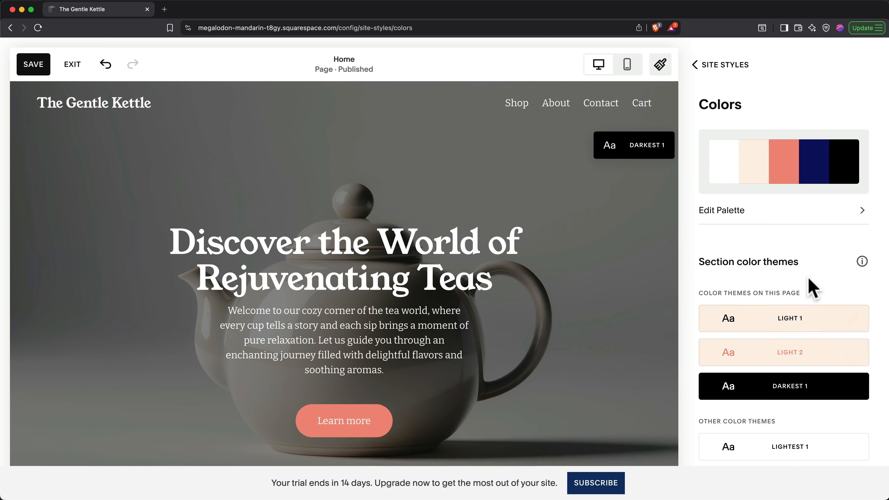
{"action": "scroll", "coordinate": [810, 284], "scroll_direction": "down", "scroll_amount": 5}
{"action": "scroll", "coordinate": [812, 289], "scroll_direction": "down", "scroll_amount": 2}
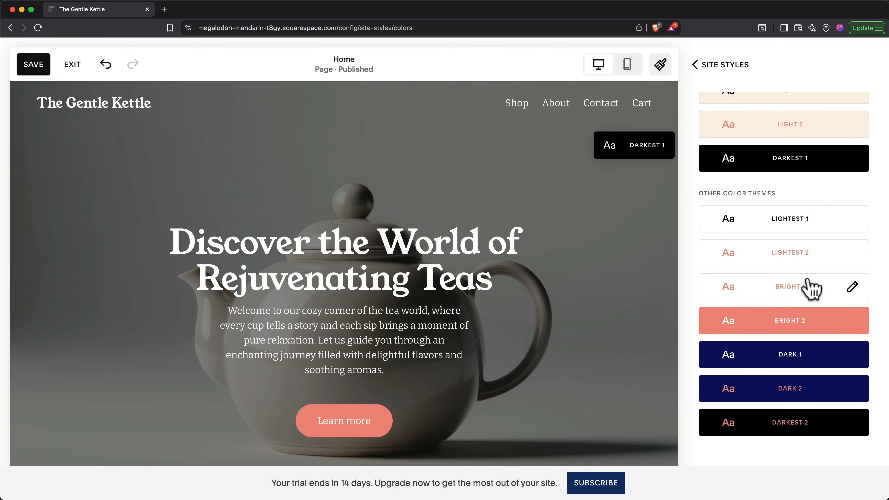
{"action": "left_click", "coordinate": [707, 68]}
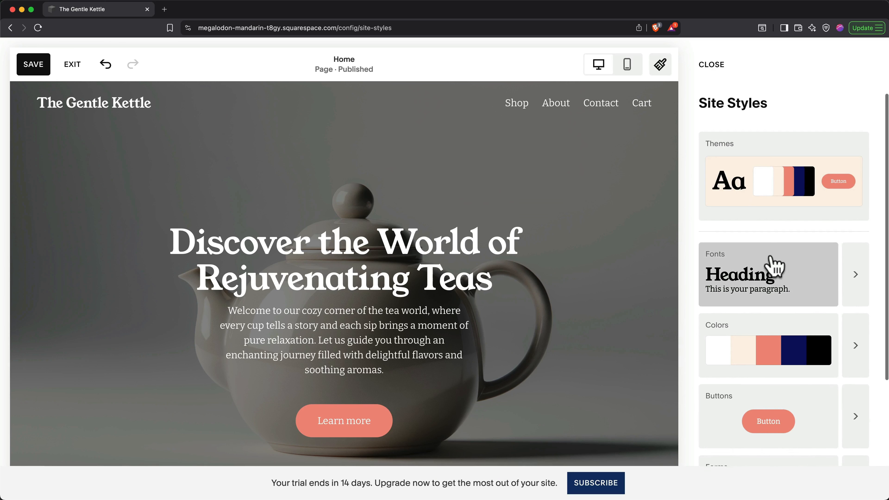
Review the button styles, recommended form packs and miscellaneous style settings, and close Site Styles.
{"action": "scroll", "coordinate": [768, 268], "scroll_direction": "down", "scroll_amount": 3}
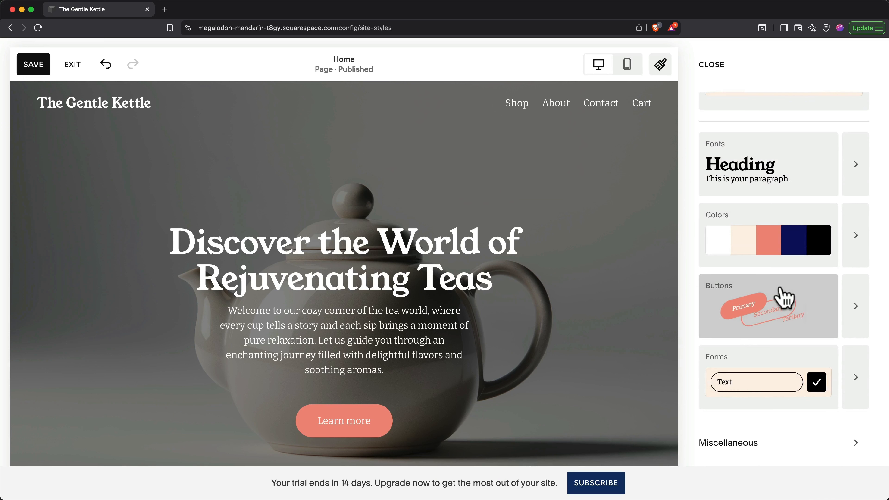
{"action": "left_click", "coordinate": [785, 298]}
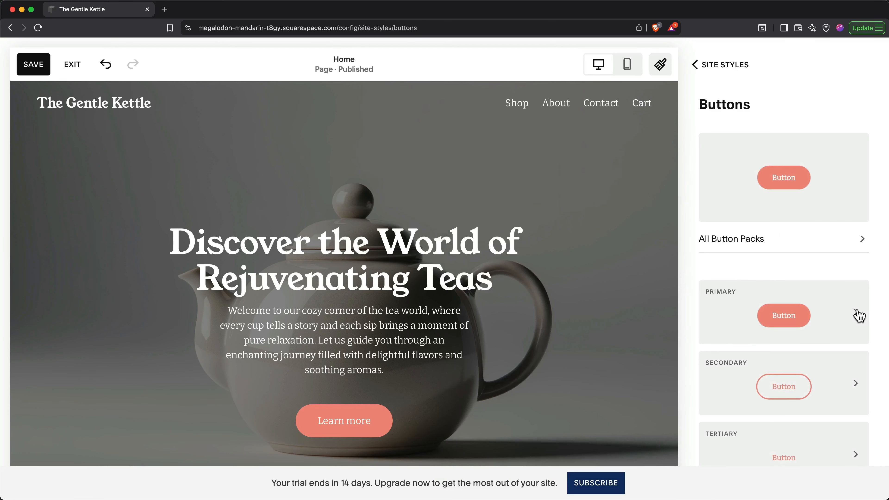
{"action": "scroll", "coordinate": [859, 316], "scroll_direction": "down", "scroll_amount": 1}
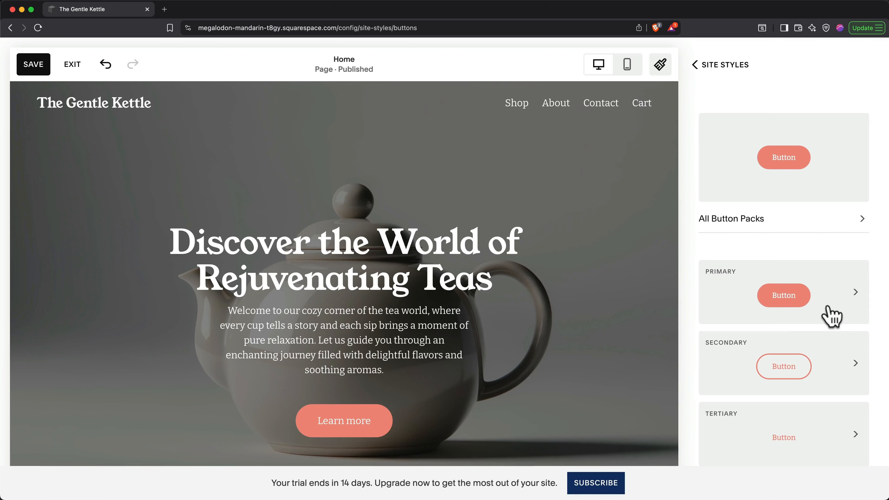
{"action": "left_click", "coordinate": [729, 70]}
{"action": "scroll", "coordinate": [754, 350], "scroll_direction": "down", "scroll_amount": 5}
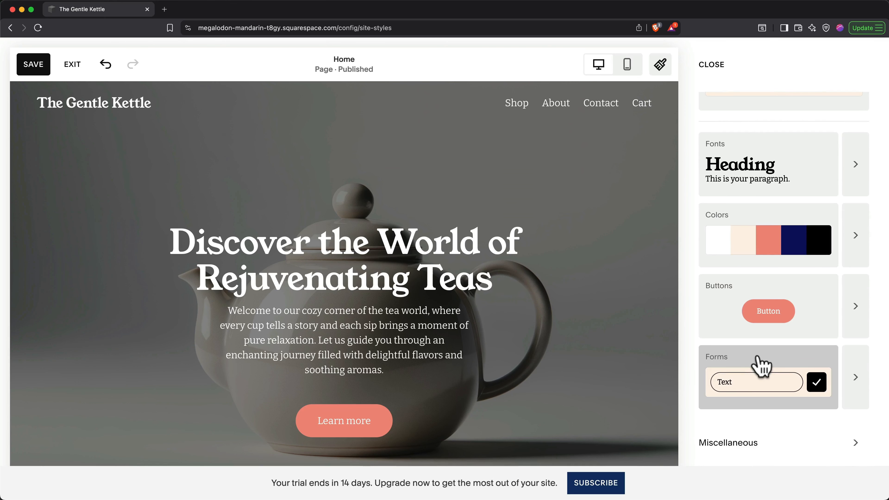
{"action": "left_click", "coordinate": [762, 367]}
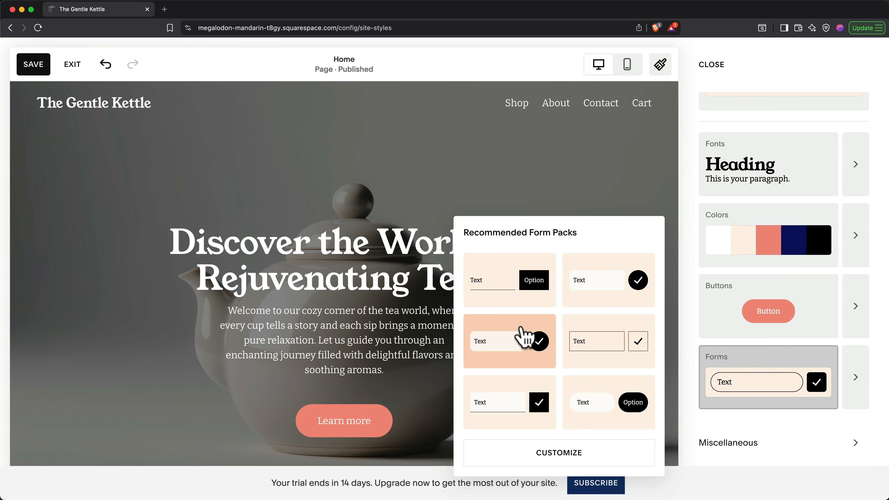
{"action": "left_click", "coordinate": [736, 444]}
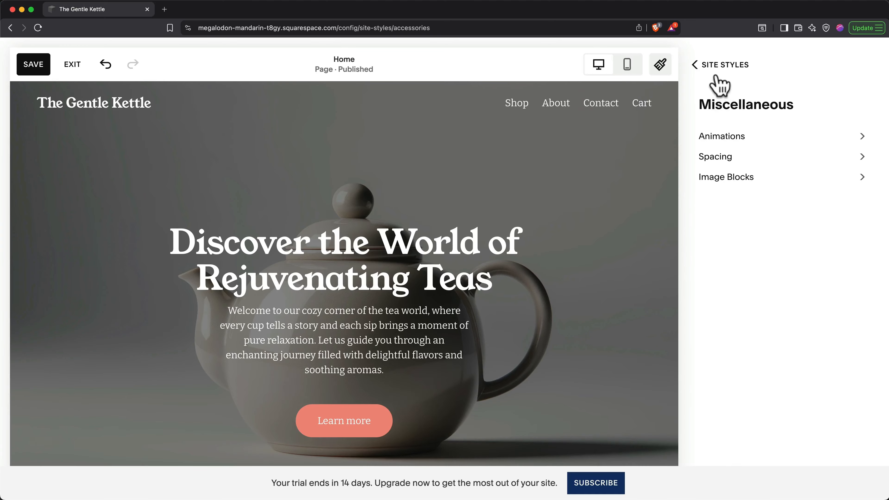
{"action": "left_click", "coordinate": [714, 66]}
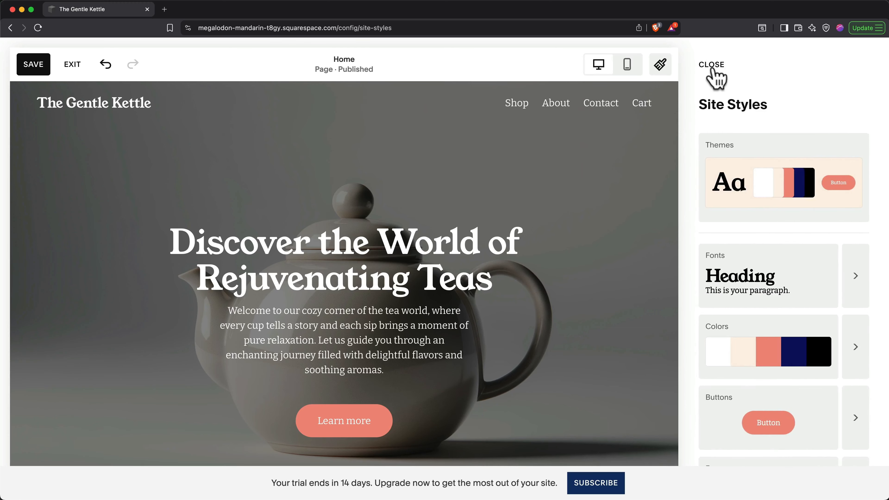
{"action": "left_click", "coordinate": [712, 70]}
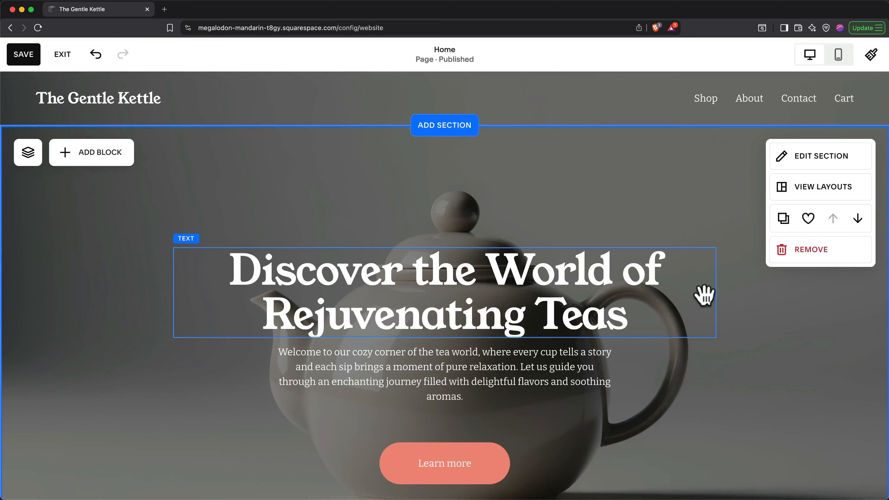
Select the Home page headline block and check the page in mobile view, returning to desktop view.
{"action": "mouse_move", "coordinate": [584, 298]}
{"action": "left_mouse_down"}
{"action": "mouse_move", "coordinate": [590, 242]}
{"action": "mouse_move", "coordinate": [592, 273]}
{"action": "mouse_move", "coordinate": [513, 282]}
{"action": "mouse_move", "coordinate": [568, 274]}
{"action": "mouse_move", "coordinate": [574, 296]}
{"action": "left_mouse_up"}
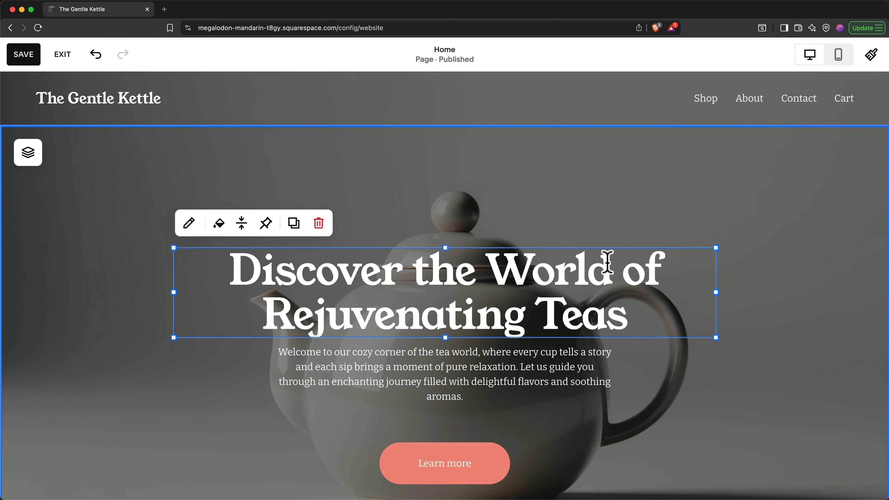
{"action": "left_click", "coordinate": [840, 58]}
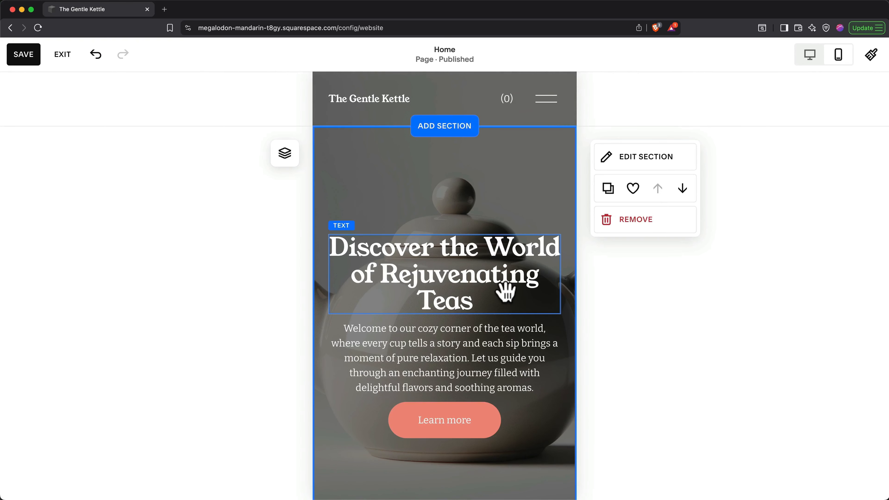
{"action": "left_click", "coordinate": [810, 56]}
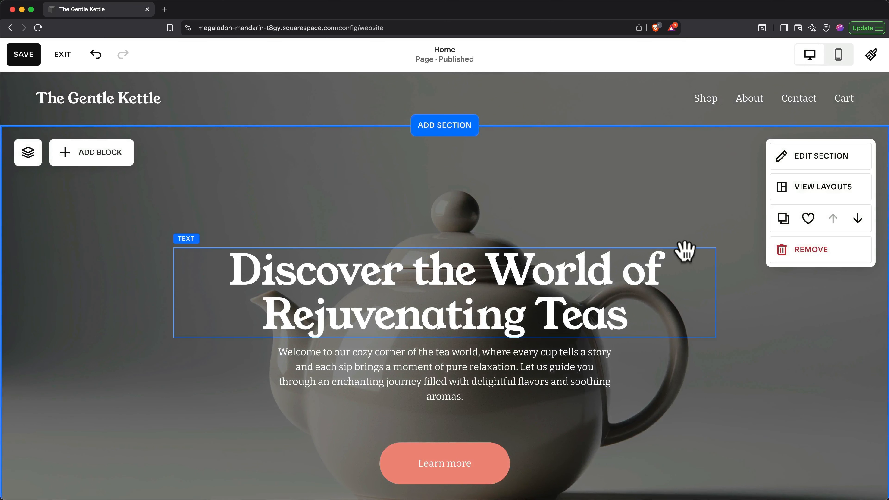
Open the hero headline for text editing and view the content settings of the Learn more button.
{"action": "scroll", "coordinate": [685, 250], "scroll_direction": "down", "scroll_amount": 3}
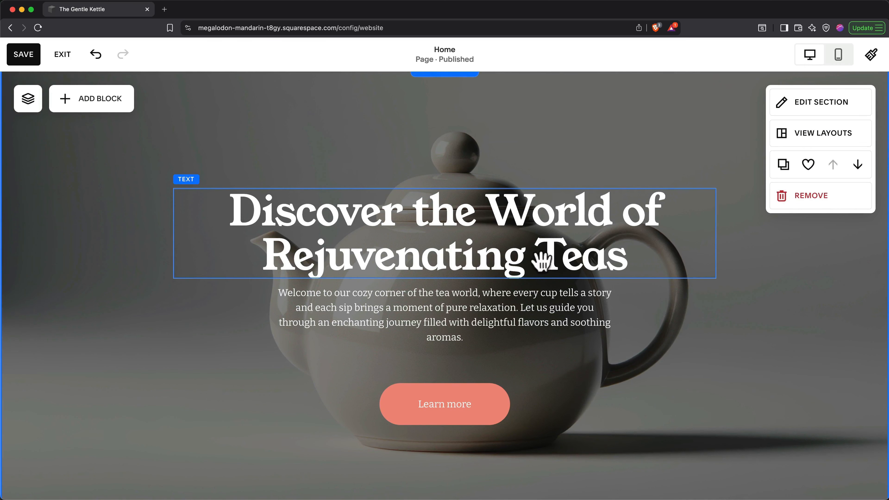
{"action": "left_click", "coordinate": [468, 246]}
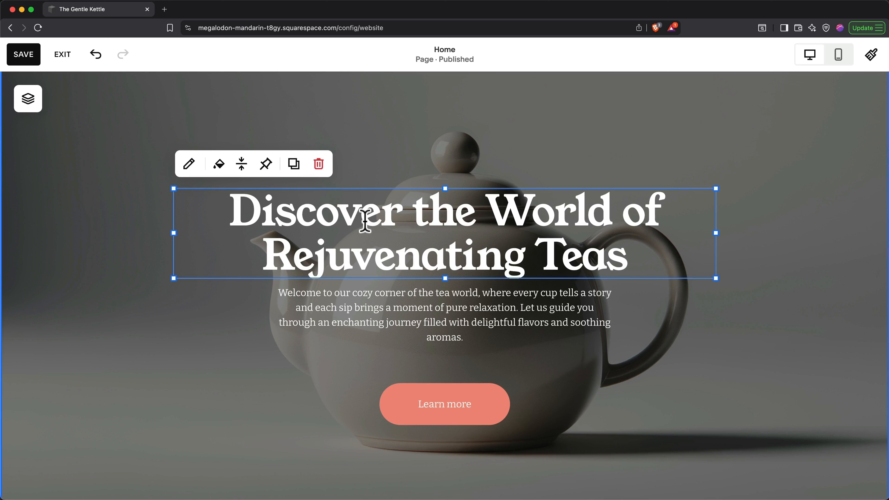
{"action": "double_click", "coordinate": [365, 221]}
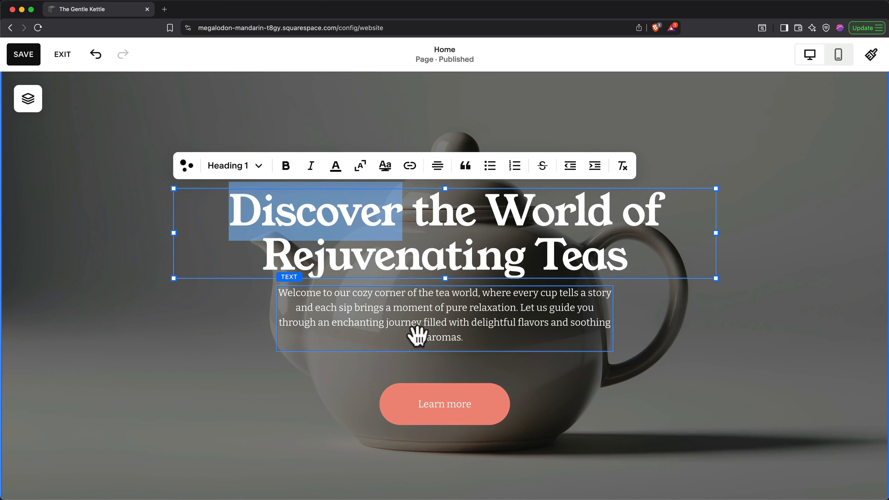
{"action": "double_click", "coordinate": [413, 390]}
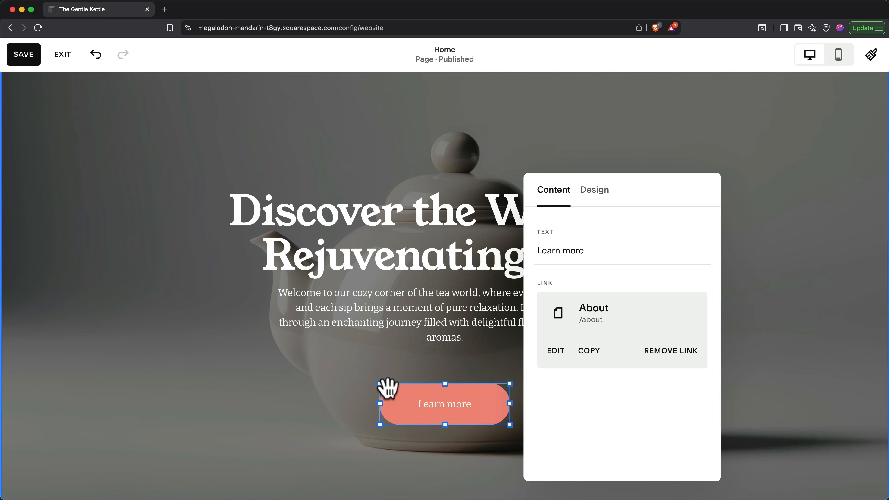
Select the word "Discover" in the hero headline and view the available heading and paragraph styles.
{"action": "left_click", "coordinate": [364, 223]}
{"action": "double_click", "coordinate": [369, 217]}
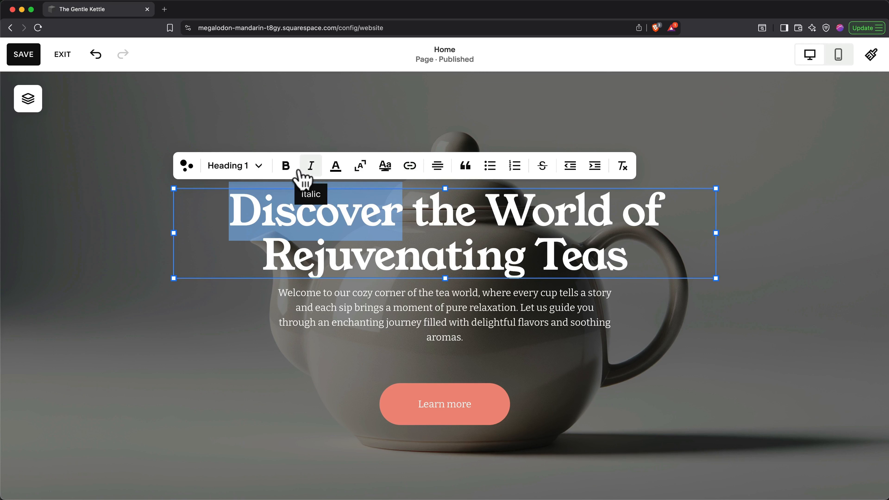
{"action": "left_click", "coordinate": [268, 175]}
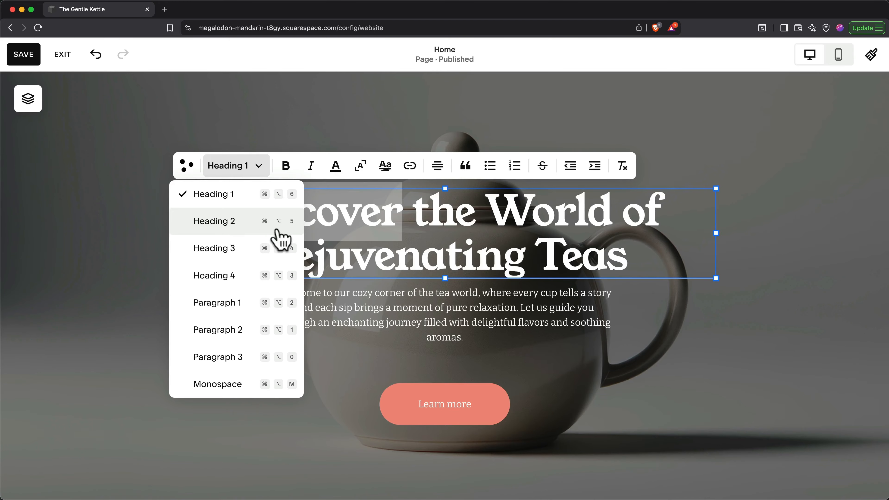
{"action": "left_click", "coordinate": [353, 243]}
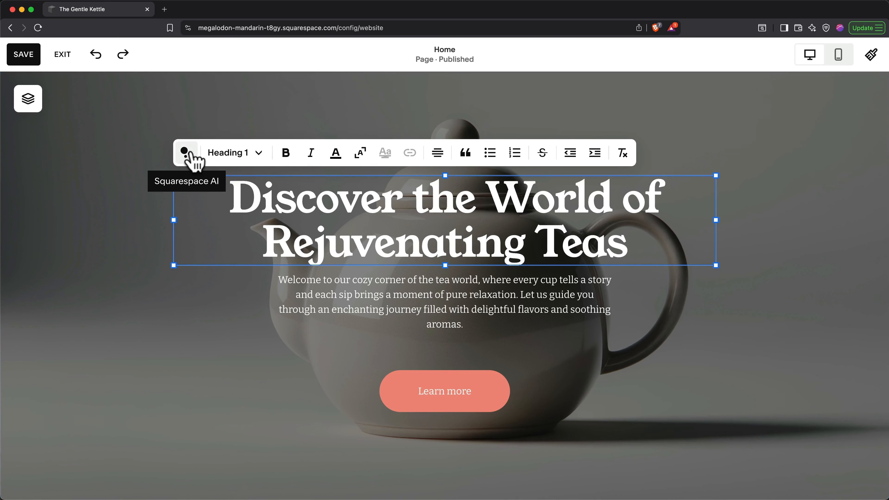
Replace the hero headline using Squarespace AI with the prompt "Write me an engaging headline for my looseleaf tea shop".
{"action": "left_click", "coordinate": [185, 153]}
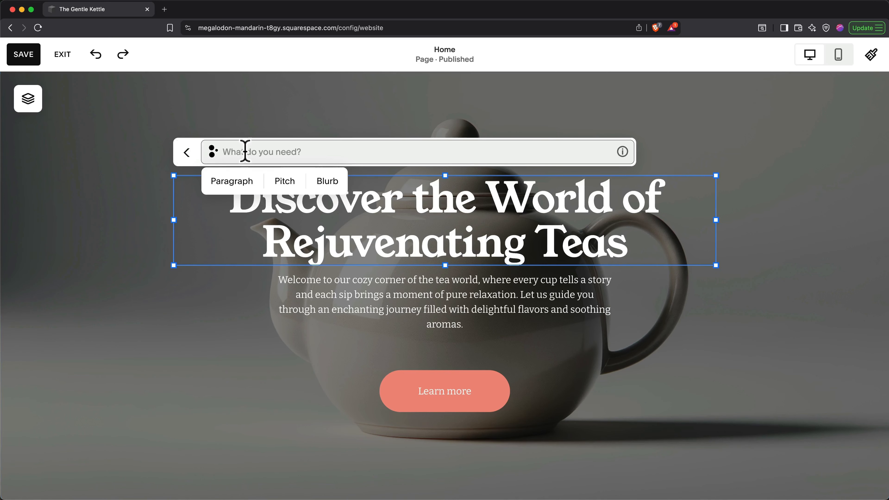
{"action": "type", "text": "Write me an engaging headline for my looseleaf tea shop"}
{"action": "left_click_drag", "start_coordinate": [229, 200], "coordinate": [631, 250]}
{"action": "key", "text": "BackSpace"}
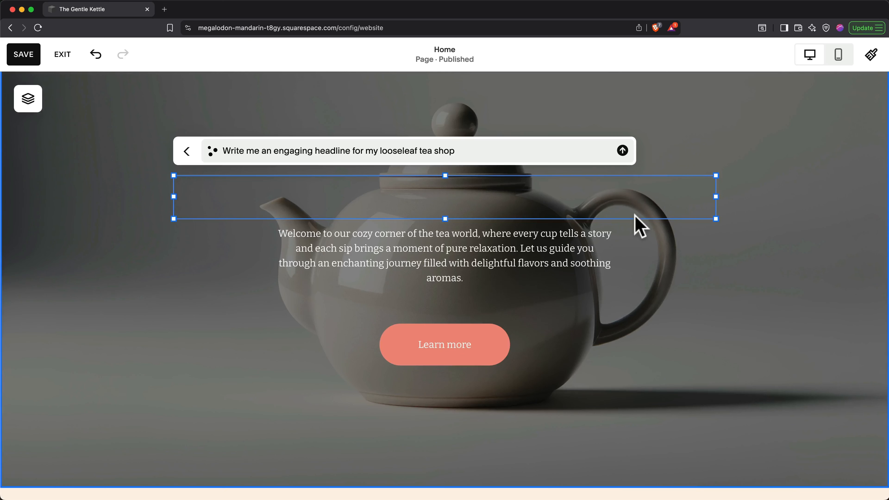
{"action": "left_click", "coordinate": [570, 151]}
{"action": "key", "text": "Return"}
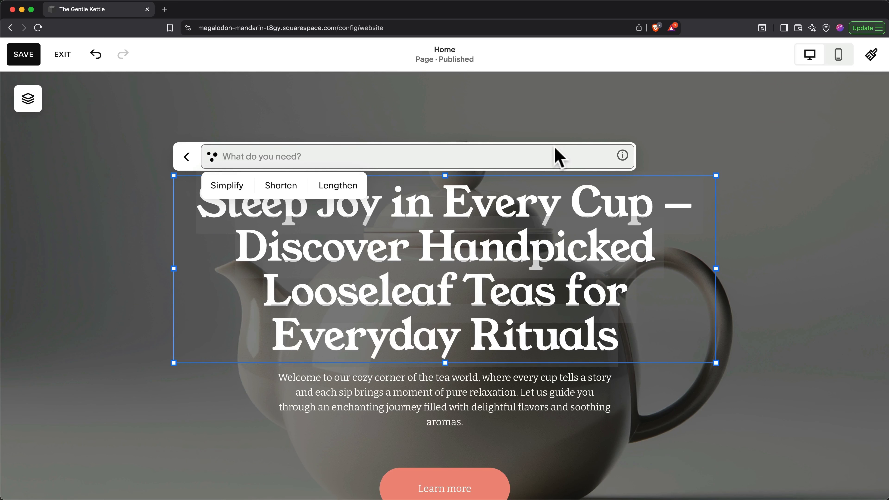
Shorten the hero headline with Squarespace AI and apply the Heading 1 style to the new text.
{"action": "left_click", "coordinate": [281, 186]}
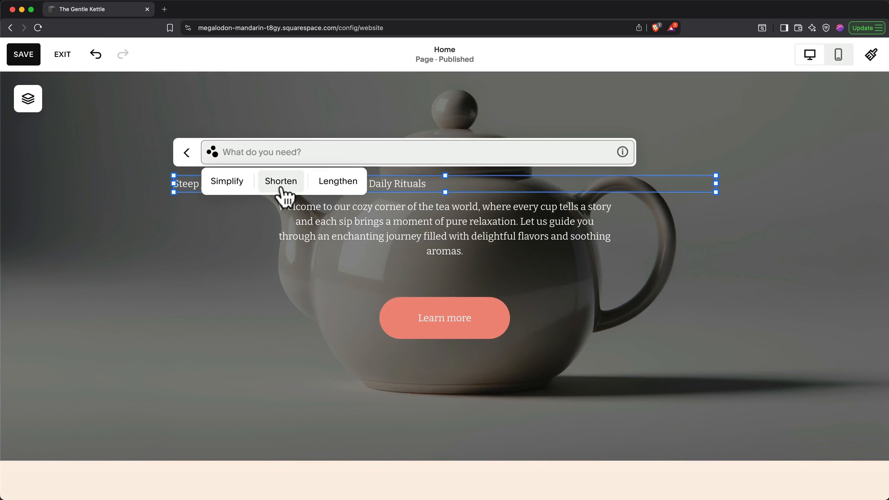
{"action": "left_click", "coordinate": [396, 185]}
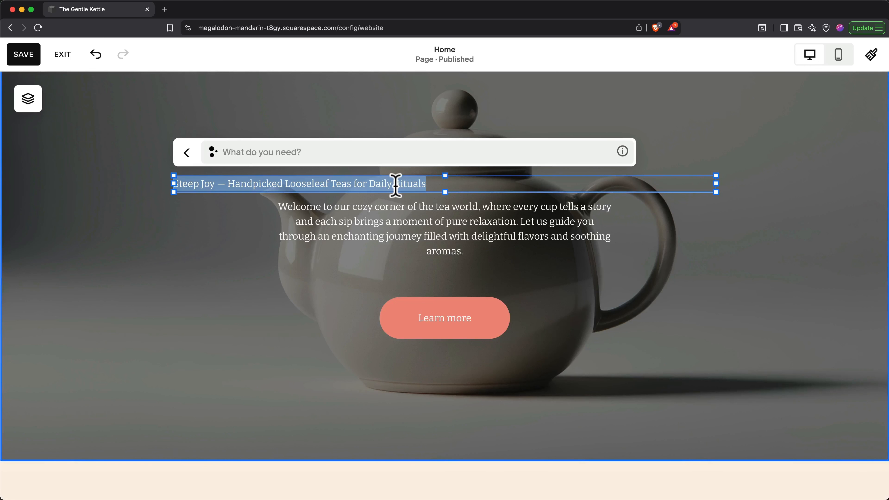
{"action": "left_click", "coordinate": [188, 153]}
{"action": "left_click", "coordinate": [258, 153]}
{"action": "left_click", "coordinate": [238, 182]}
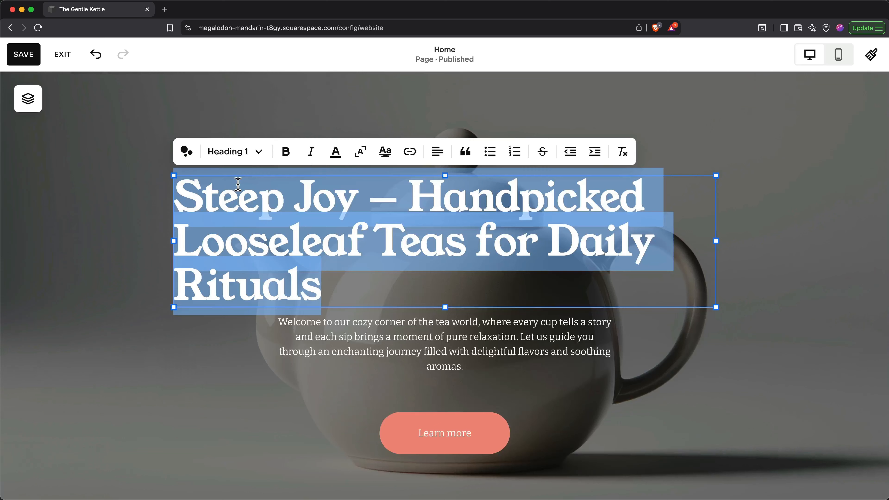
Center-align the hero headline text and leave the text block.
{"action": "left_click", "coordinate": [437, 154]}
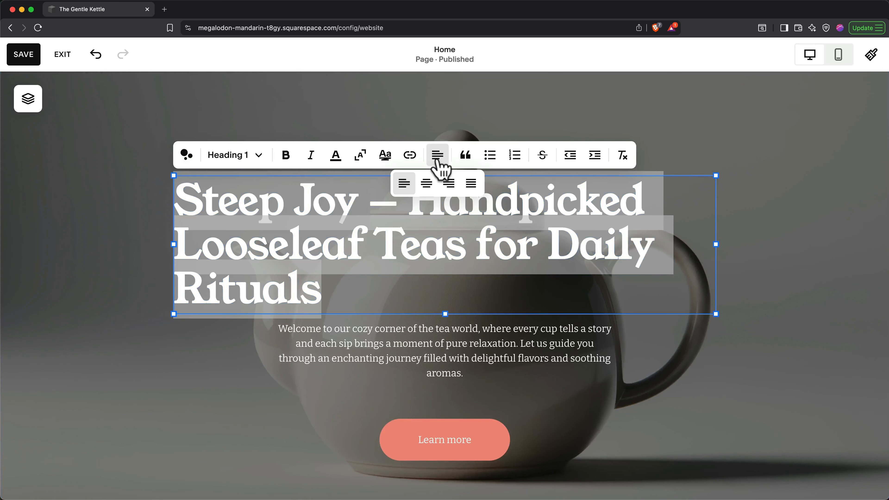
{"action": "left_click", "coordinate": [426, 183]}
{"action": "left_click", "coordinate": [761, 275]}
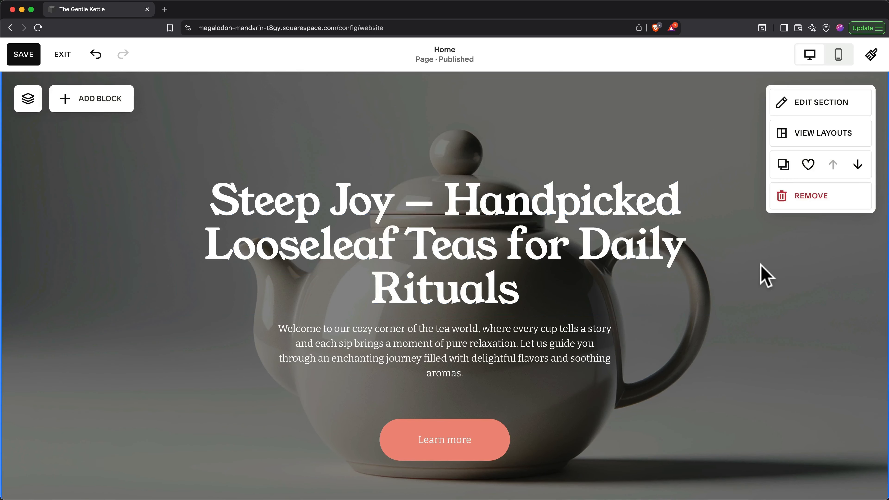
Delete "Steep Joy —" from the hero headline so that it reads "Handpicked Looseleaf Teas for Daily Rituals".
{"action": "double_click", "coordinate": [451, 203]}
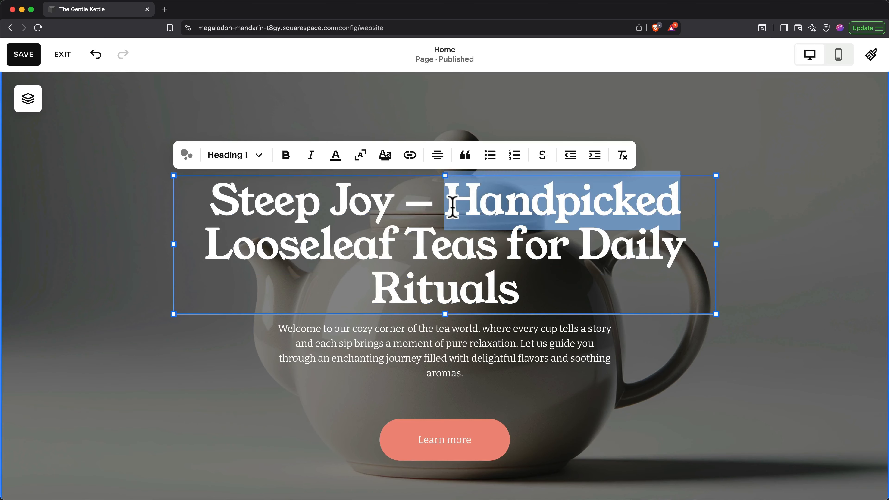
{"action": "left_click_drag", "start_coordinate": [449, 204], "coordinate": [222, 205]}
{"action": "type", "text": "\\"}
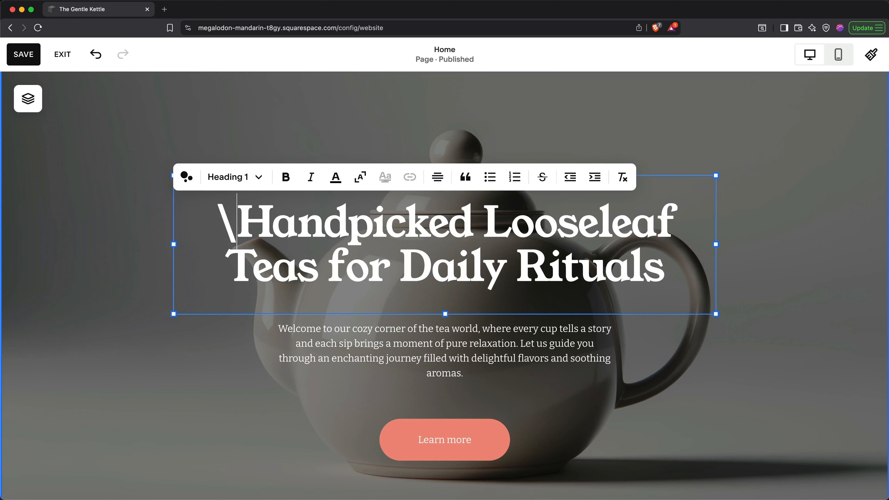
{"action": "key", "text": "BackSpace"}
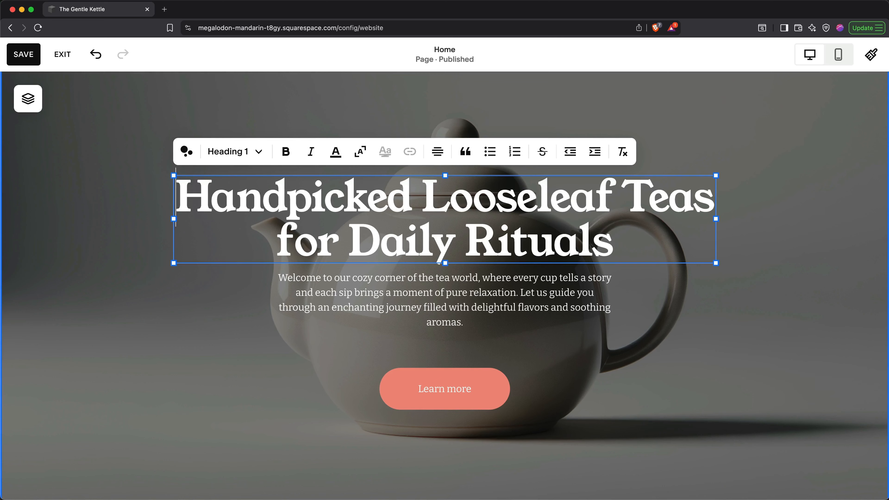
Replace the teapot image beside "Who we are" with the free "loose leaf tea" stock photo of a tea-filled bowl on white.
{"action": "scroll", "coordinate": [445, 286], "scroll_direction": "down", "scroll_amount": 15}
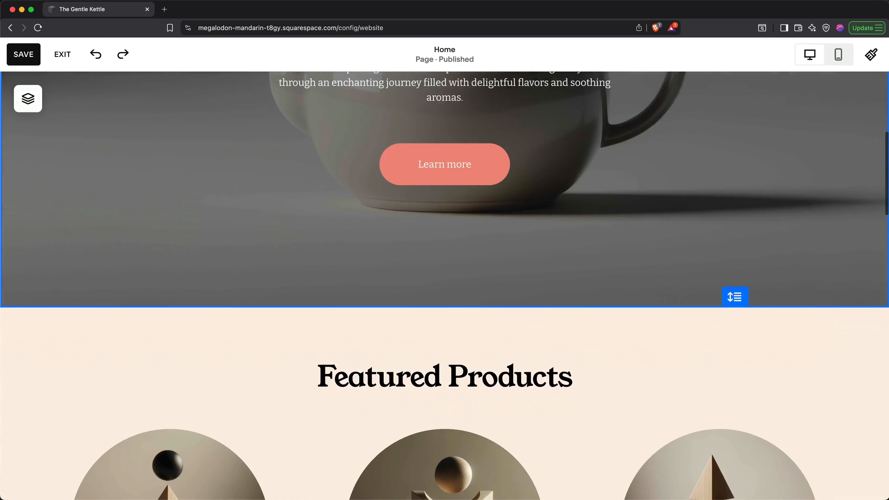
{"action": "scroll", "coordinate": [444, 285], "scroll_direction": "down", "scroll_amount": 4}
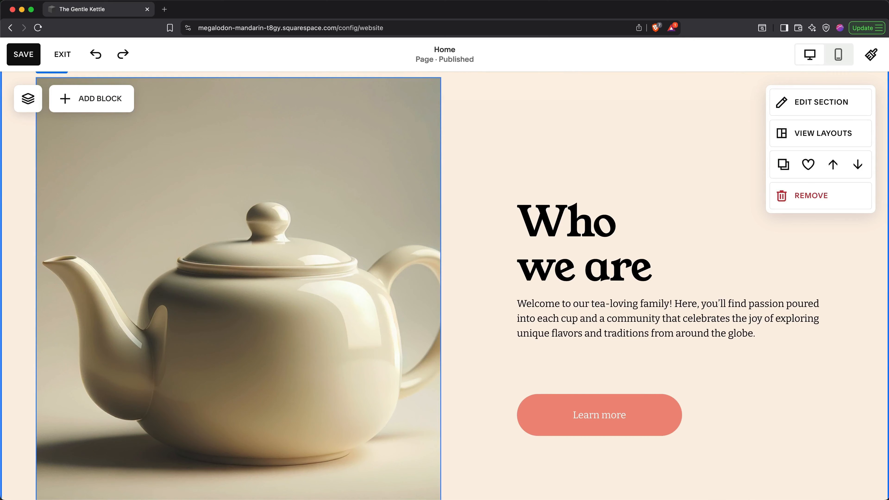
{"action": "double_click", "coordinate": [167, 219]}
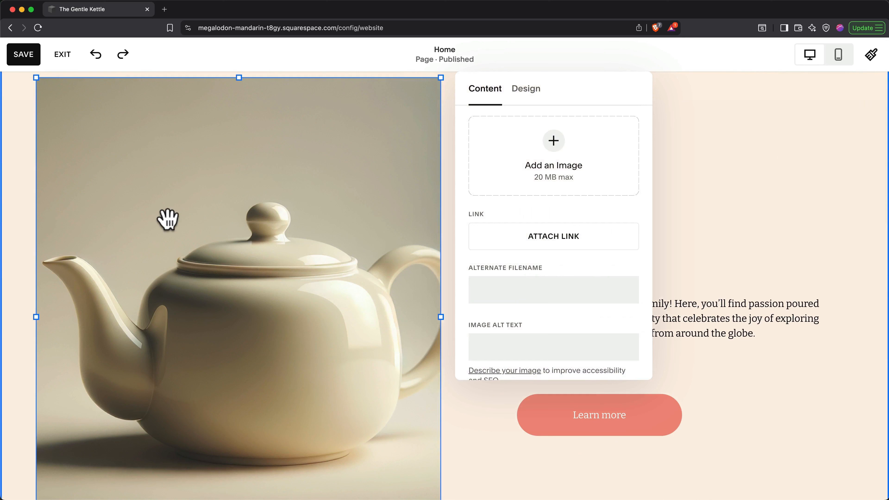
{"action": "left_click", "coordinate": [553, 144]}
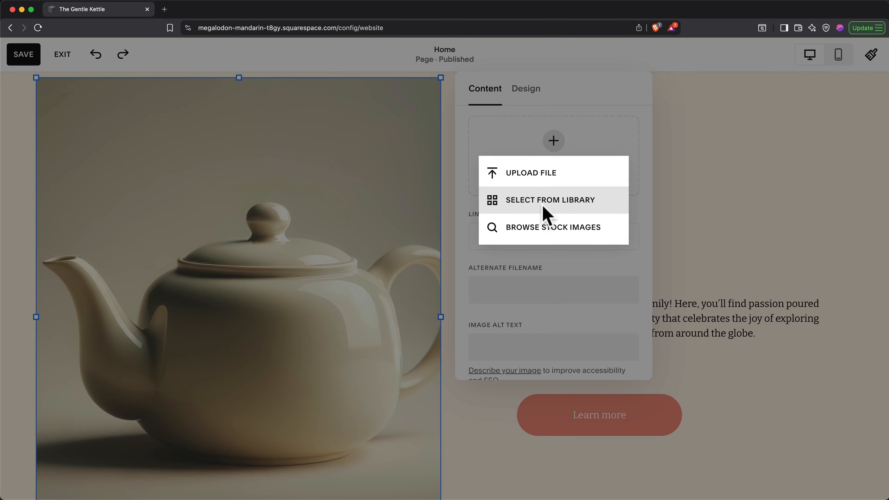
{"action": "left_click", "coordinate": [554, 226]}
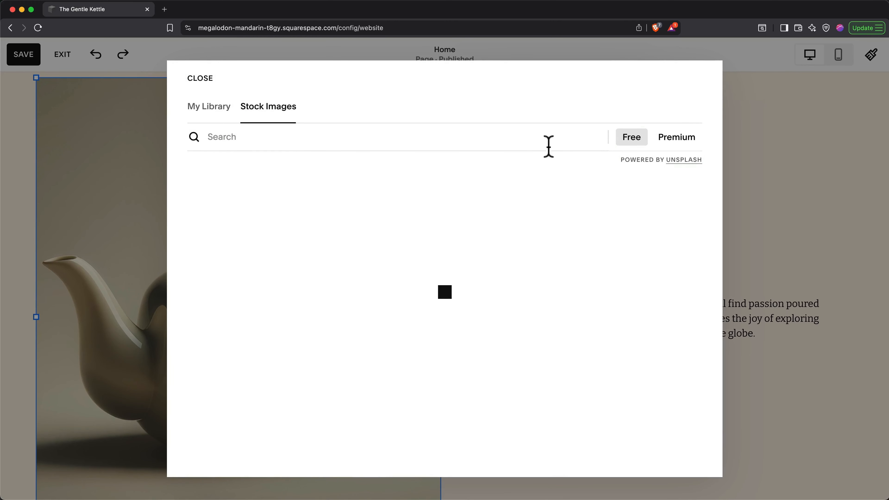
{"action": "left_click", "coordinate": [539, 139]}
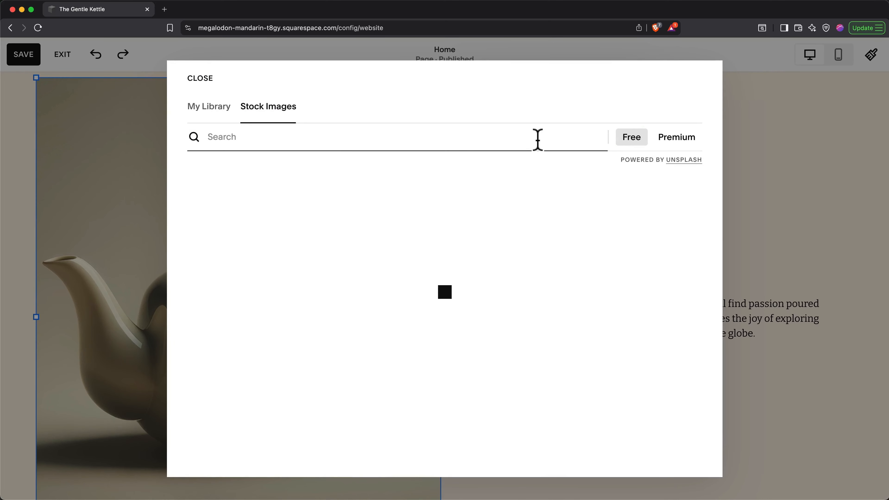
{"action": "type", "text": "loose leaf tea"}
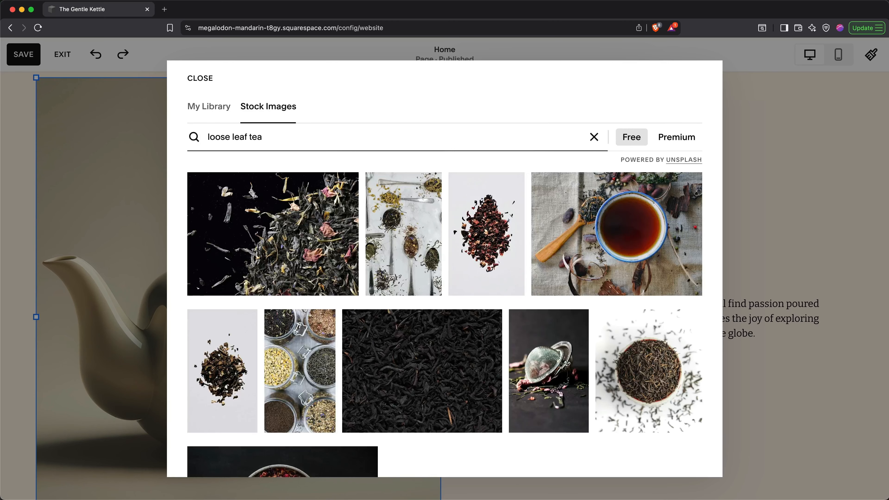
{"action": "left_click", "coordinate": [635, 340]}
{"action": "left_click", "coordinate": [620, 354]}
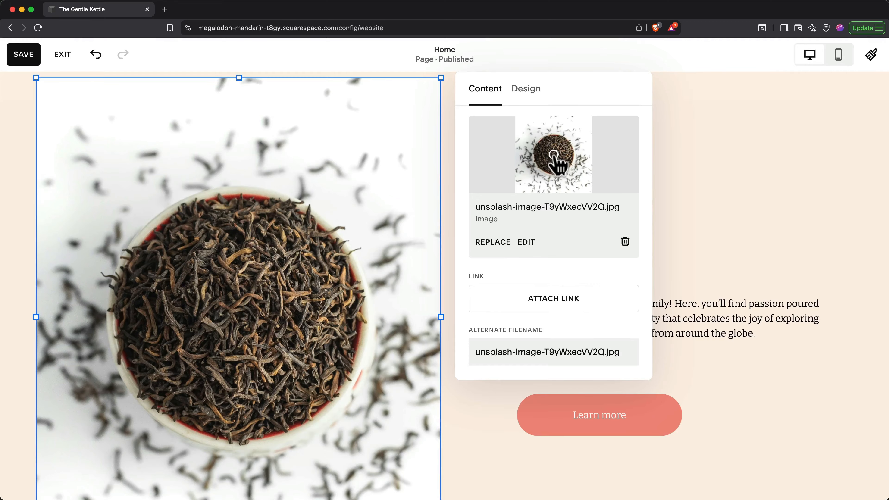
{"action": "mouse_move", "coordinate": [554, 154]}
{"action": "left_mouse_down"}
{"action": "mouse_move", "coordinate": [536, 166]}
{"action": "mouse_move", "coordinate": [587, 166]}
{"action": "mouse_move", "coordinate": [560, 164]}
{"action": "left_mouse_up"}
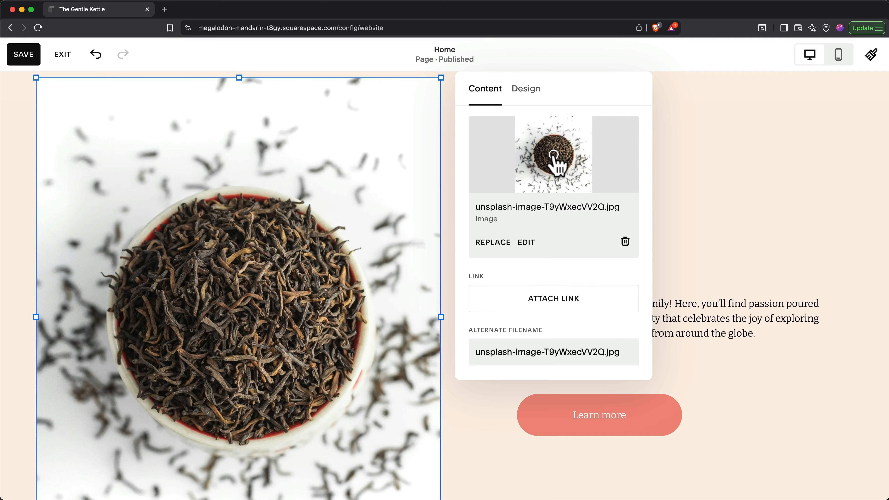
Apply the Denali filter at 100 % strength to the loose leaf tea image and save the edit permanently.
{"action": "left_click", "coordinate": [526, 243]}
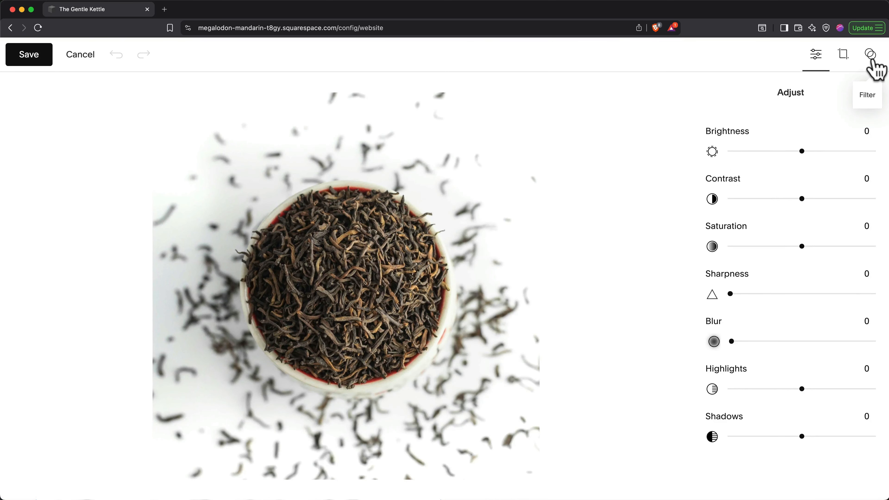
{"action": "left_click", "coordinate": [872, 60]}
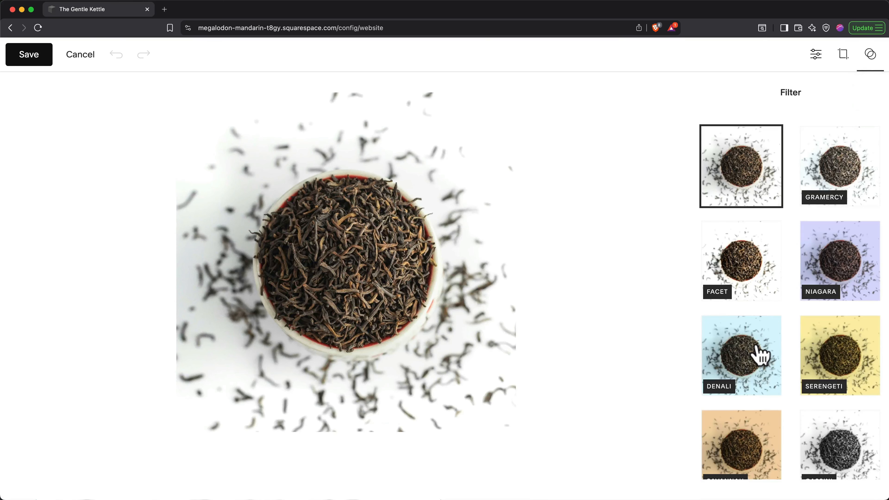
{"action": "left_click", "coordinate": [760, 355]}
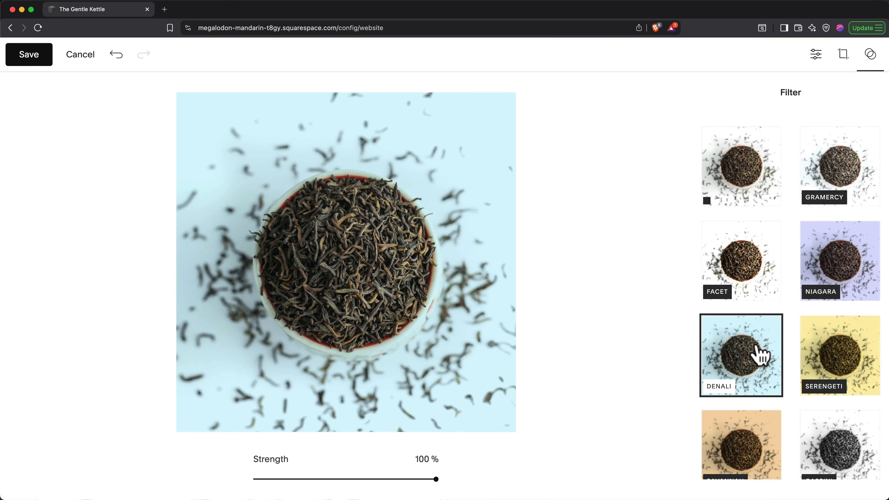
{"action": "left_click", "coordinate": [41, 62]}
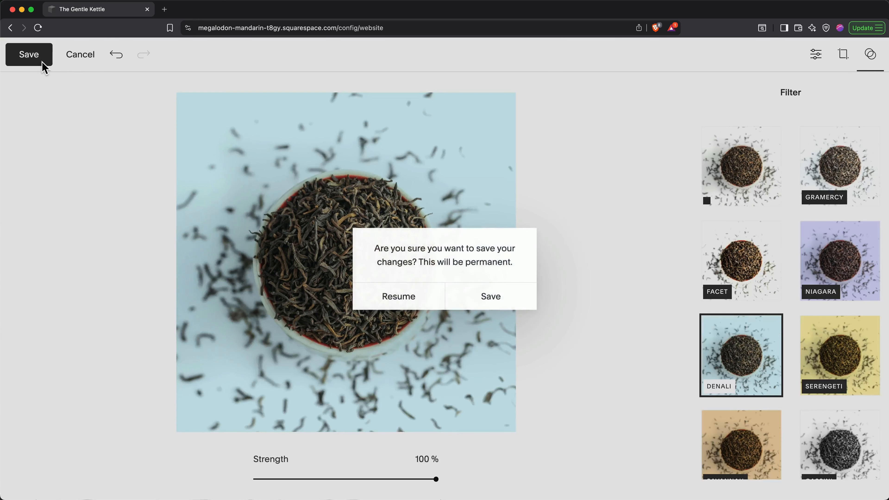
{"action": "left_click", "coordinate": [487, 301]}
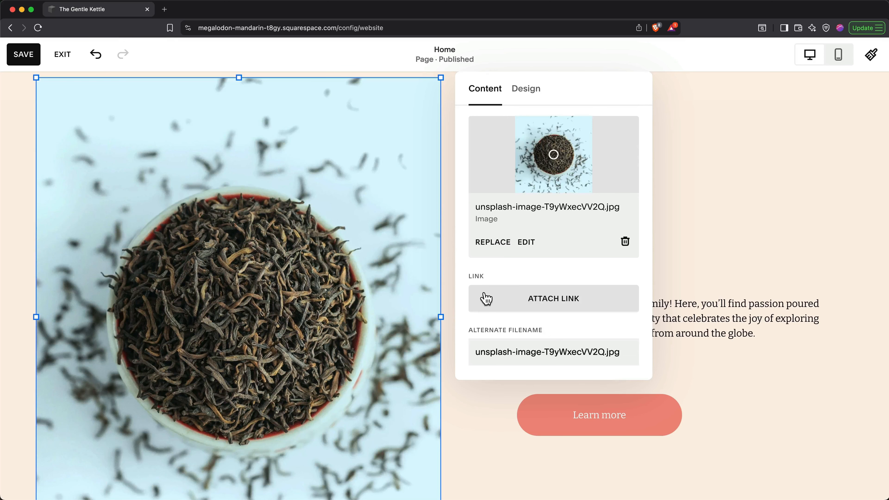
Set the tea image's alt text to "Loose Leaf Tea".
{"action": "scroll", "coordinate": [485, 298], "scroll_direction": "down", "scroll_amount": 3}
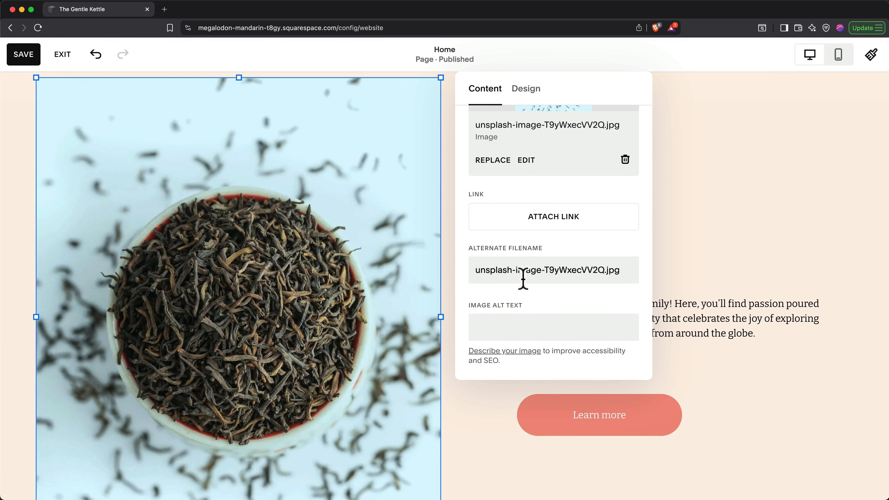
{"action": "left_click", "coordinate": [521, 322]}
{"action": "type", "text": "Loose Leaf Tea"}
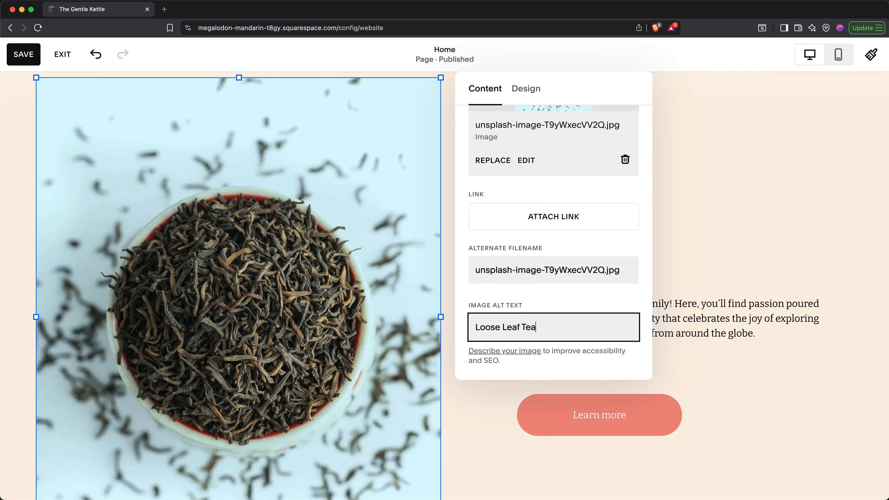
Change the tea image's design from Fill to Shape and apply the 1:1 square shape with notched corners.
{"action": "left_click", "coordinate": [527, 88]}
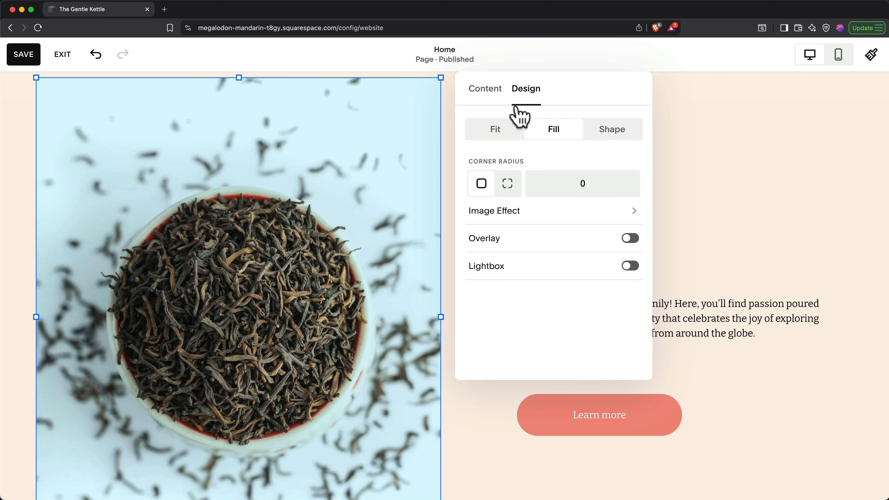
{"action": "left_click", "coordinate": [507, 129]}
{"action": "left_click", "coordinate": [557, 130]}
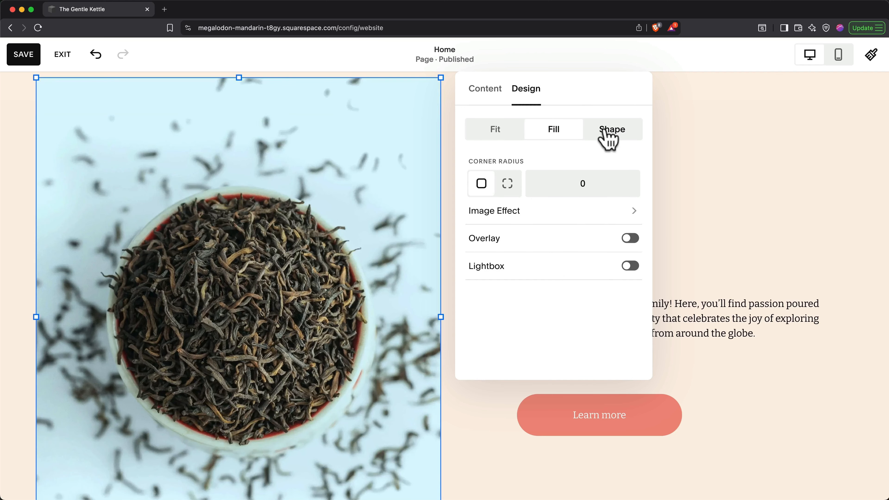
{"action": "left_click", "coordinate": [610, 134]}
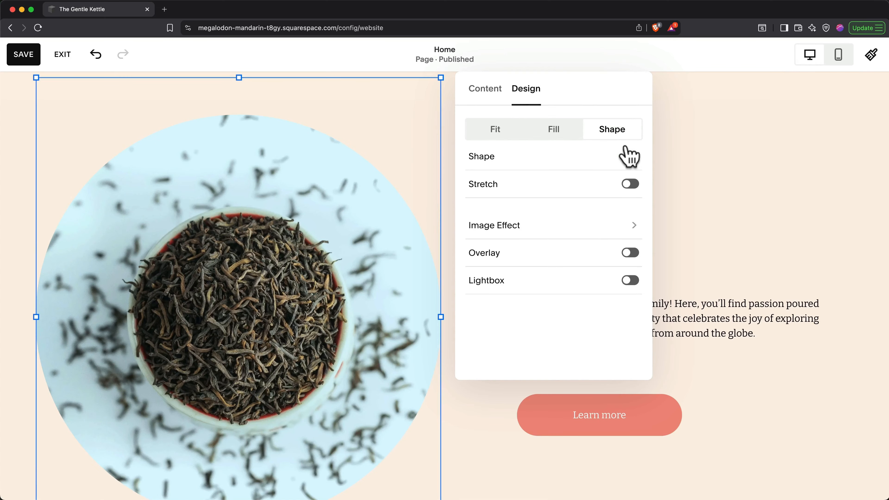
{"action": "left_click", "coordinate": [628, 156]}
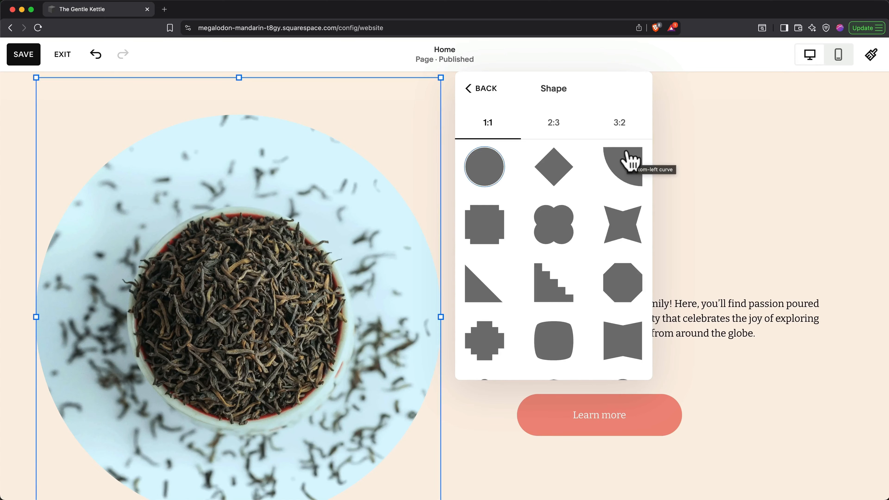
{"action": "left_click", "coordinate": [496, 225]}
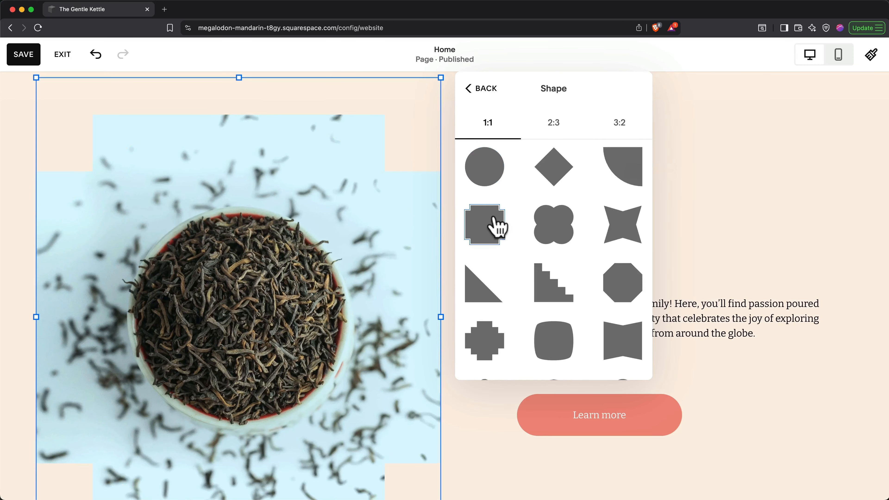
{"action": "left_click", "coordinate": [480, 89]}
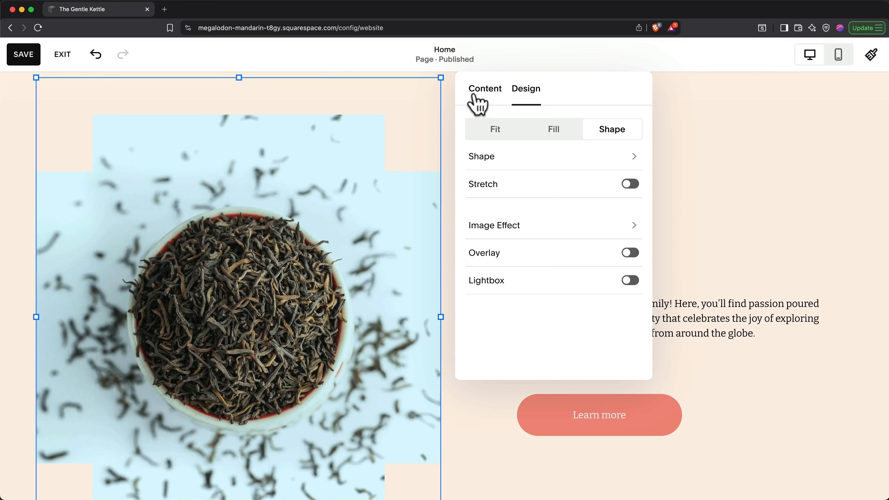
{"action": "left_click", "coordinate": [683, 143]}
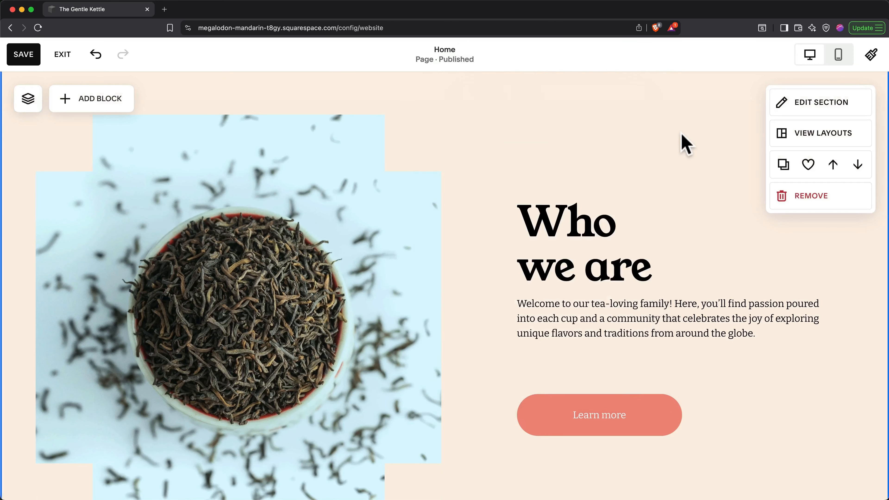
Change the text of the "Learn more" button under the "Handpicked Looseleaf Teas for Daily Rituals" headline to "Shop Now".
{"action": "scroll", "coordinate": [681, 136], "scroll_direction": "up", "scroll_amount": 10}
{"action": "scroll", "coordinate": [683, 141], "scroll_direction": "up", "scroll_amount": 10}
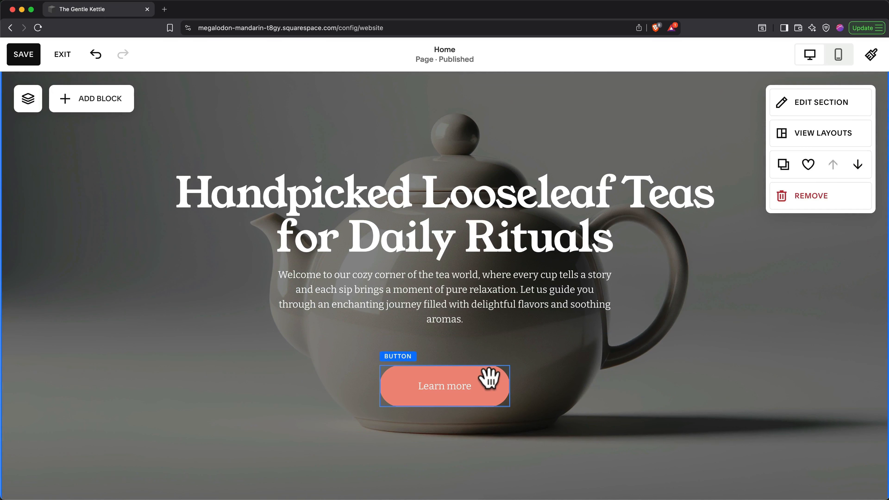
{"action": "double_click", "coordinate": [464, 377]}
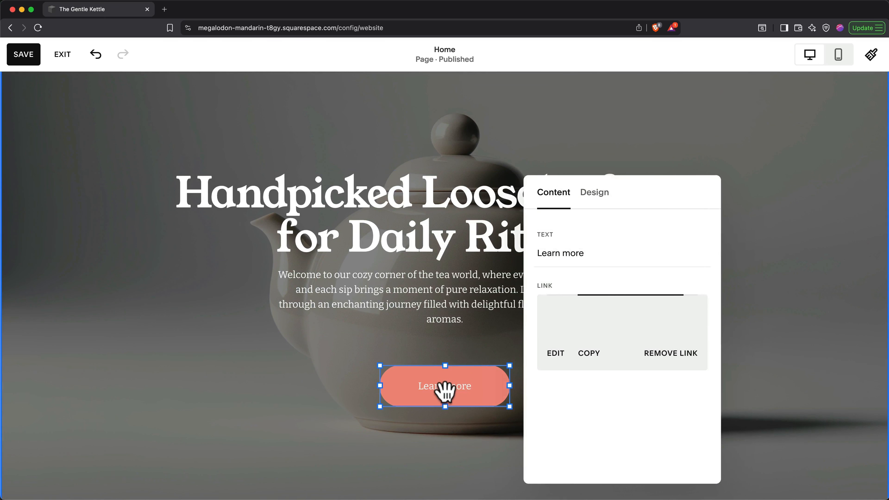
{"action": "triple_click", "coordinate": [542, 254]}
{"action": "type", "text": "Shop Now"}
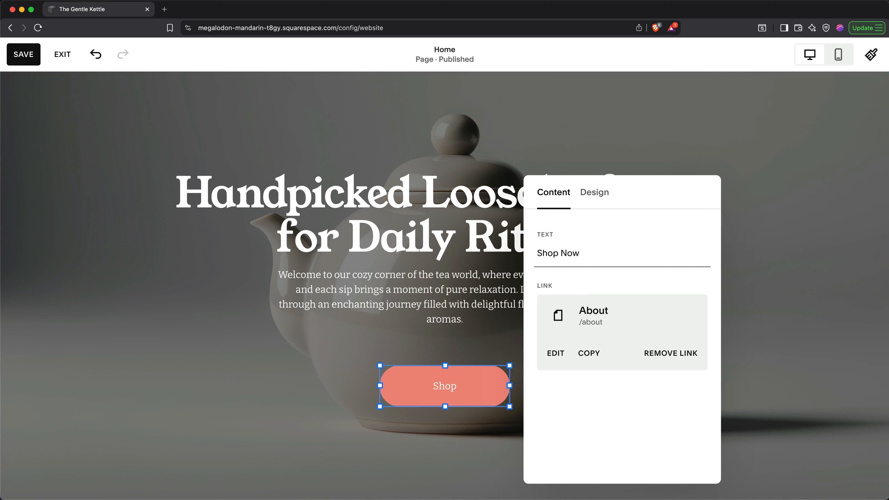
Replace the Shop Now button's About link with a URL link to the Shop page (/shop).
{"action": "left_click", "coordinate": [557, 354]}
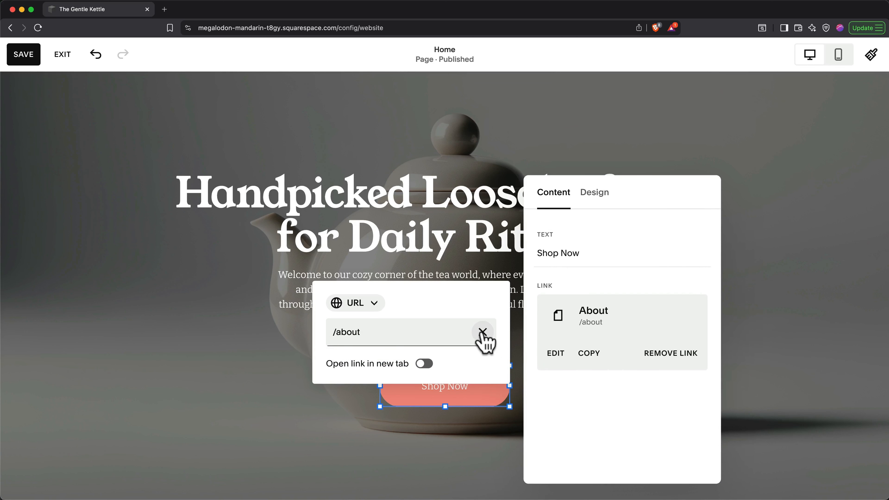
{"action": "left_click", "coordinate": [482, 332]}
{"action": "left_click", "coordinate": [449, 308]}
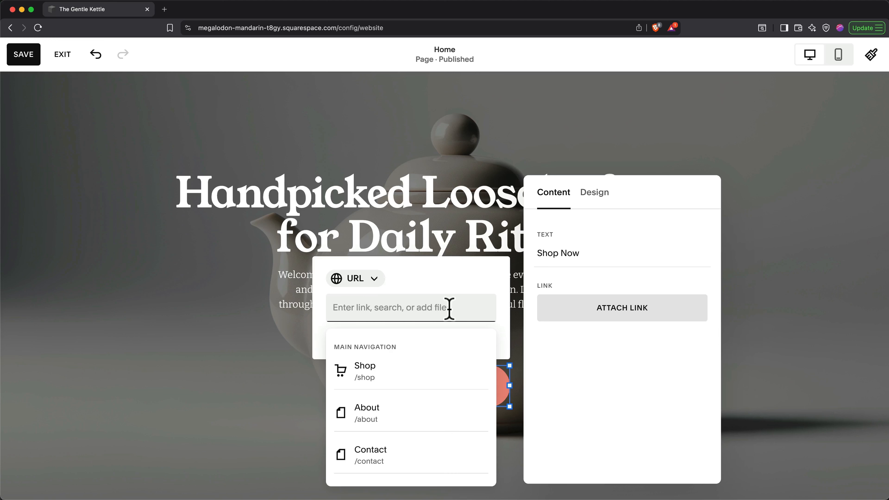
{"action": "type", "text": "shop"}
{"action": "left_click", "coordinate": [394, 372]}
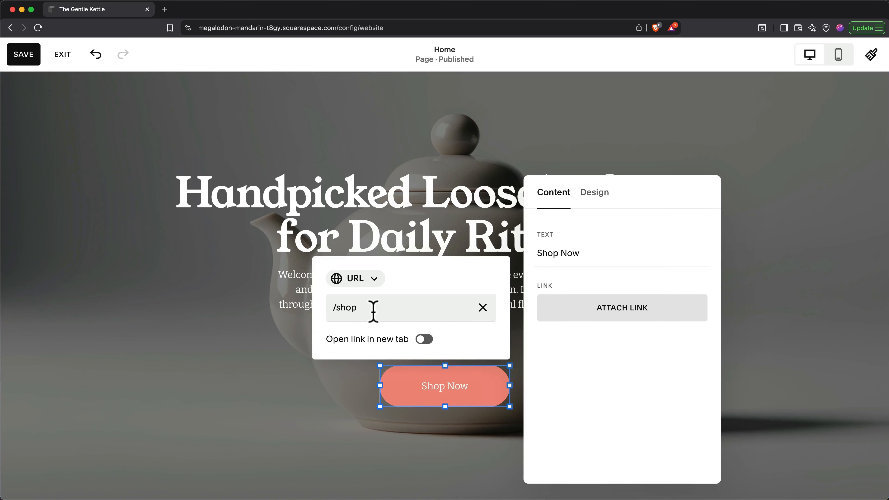
{"action": "left_click", "coordinate": [356, 279]}
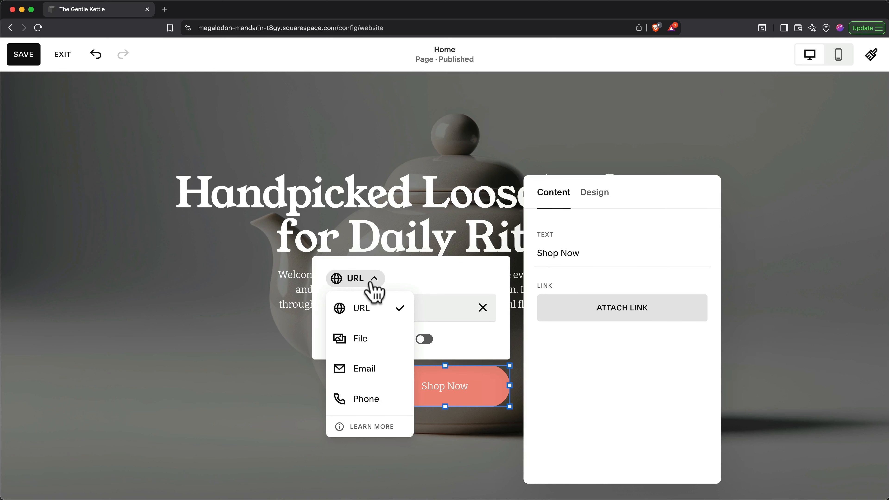
{"action": "left_click", "coordinate": [373, 283]}
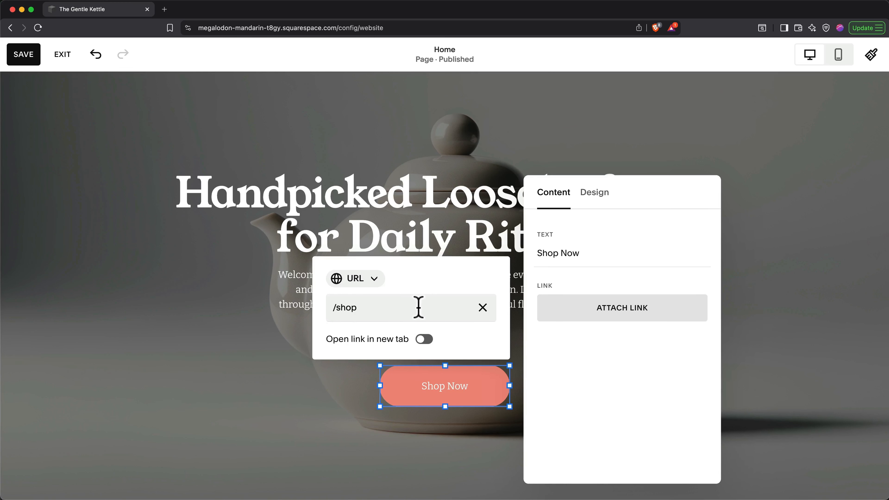
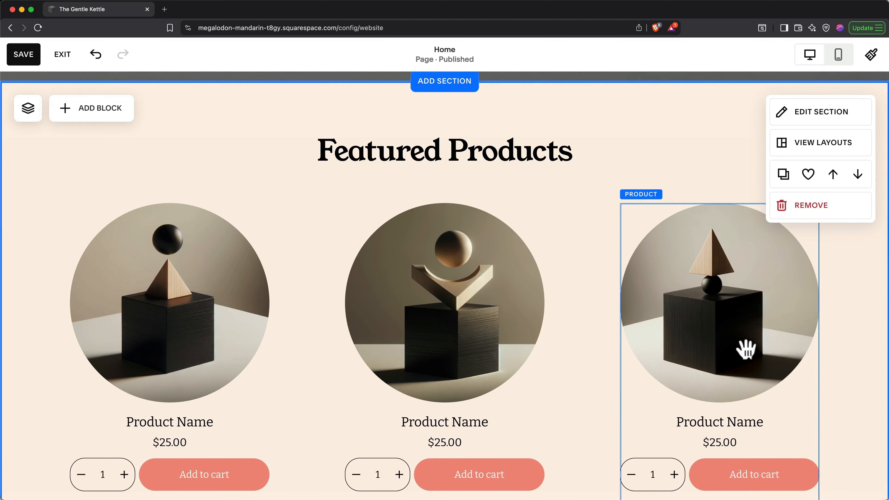
Add the "Our Story" section with the wide table photo from the About templates above Featured Products.
{"action": "scroll", "coordinate": [621, 254], "scroll_direction": "up", "scroll_amount": 3}
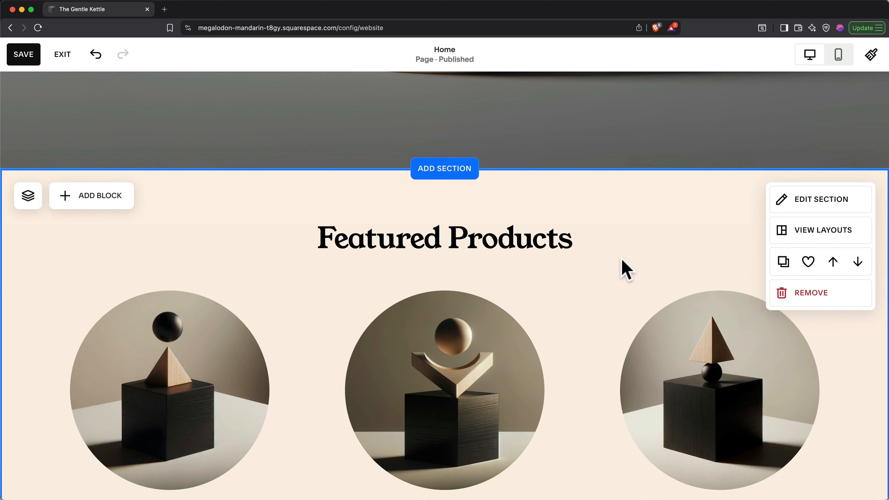
{"action": "left_click", "coordinate": [463, 182]}
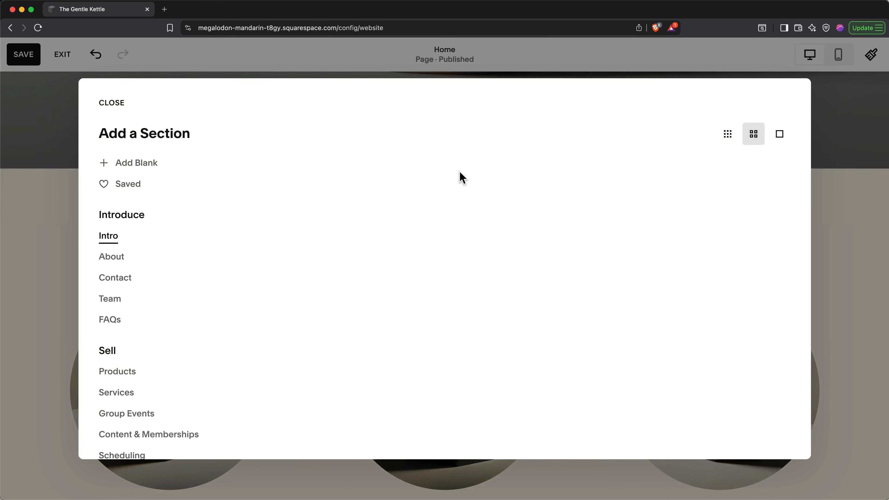
{"action": "left_click", "coordinate": [112, 260]}
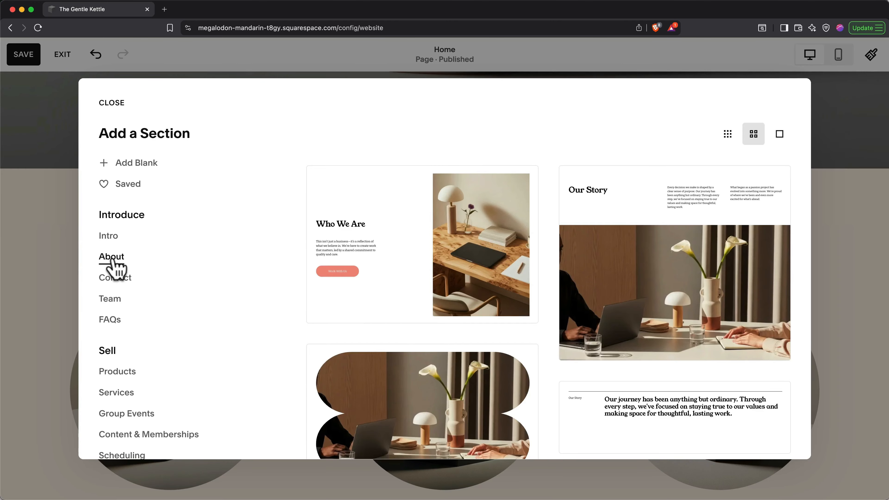
{"action": "left_click", "coordinate": [623, 290]}
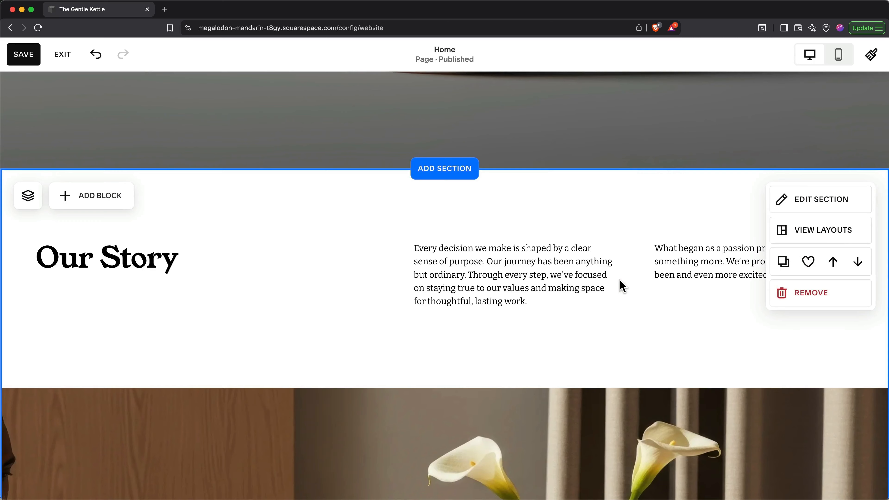
Switch the Our Story section to the layout with the heading and two text columns beside a smaller image on their right.
{"action": "left_click", "coordinate": [803, 241]}
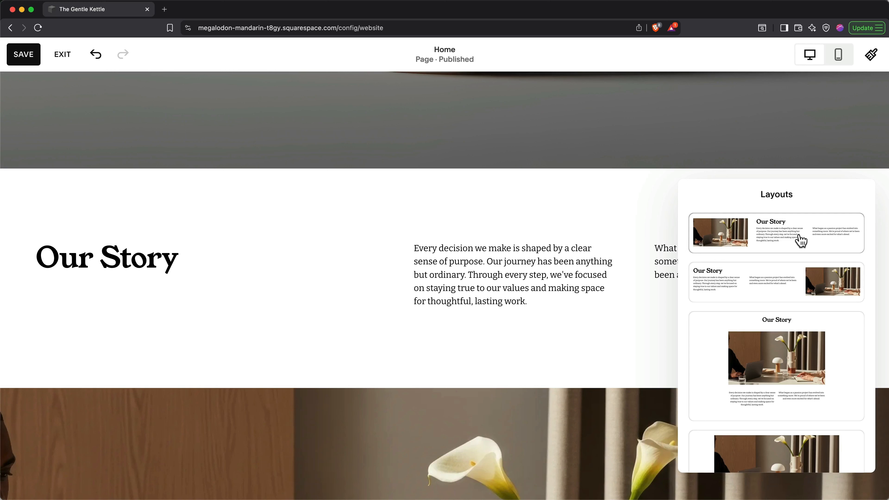
{"action": "left_click", "coordinate": [783, 281]}
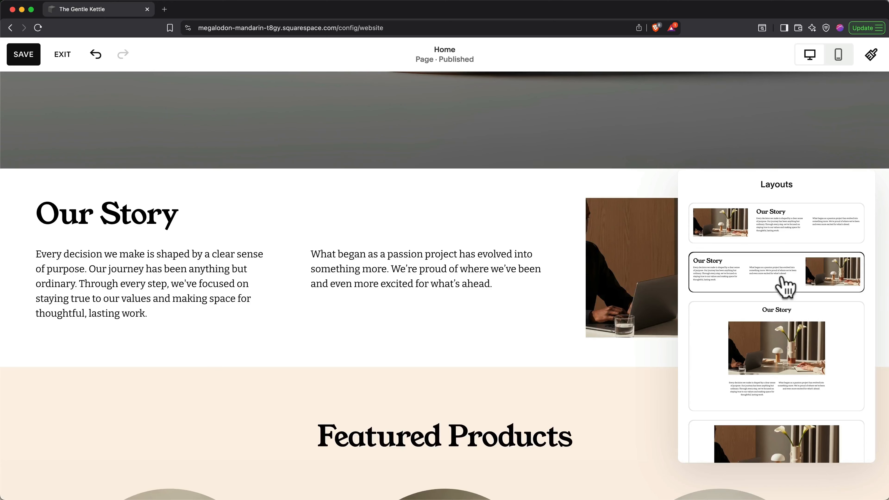
{"action": "left_click", "coordinate": [523, 341]}
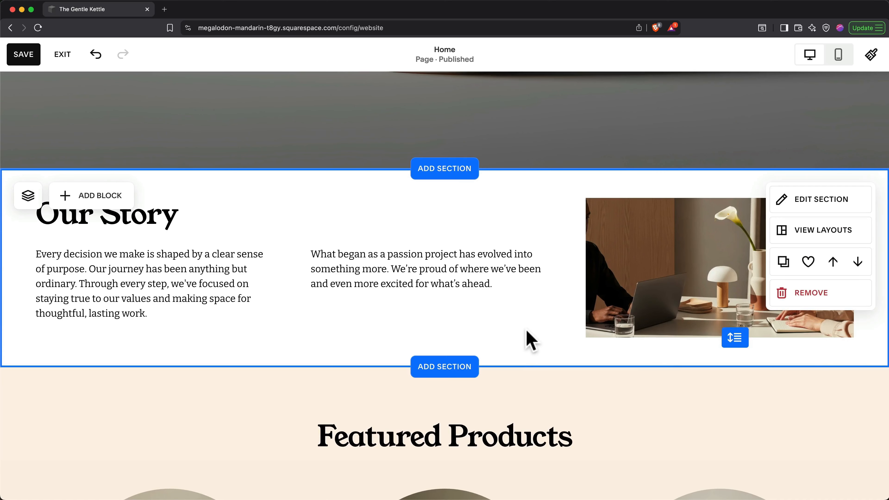
Replace the top section's teapot background with the free "pouring tea" stock photo of a gold teapot filling a gold cup.
{"action": "scroll", "coordinate": [527, 337], "scroll_direction": "up", "scroll_amount": 3}
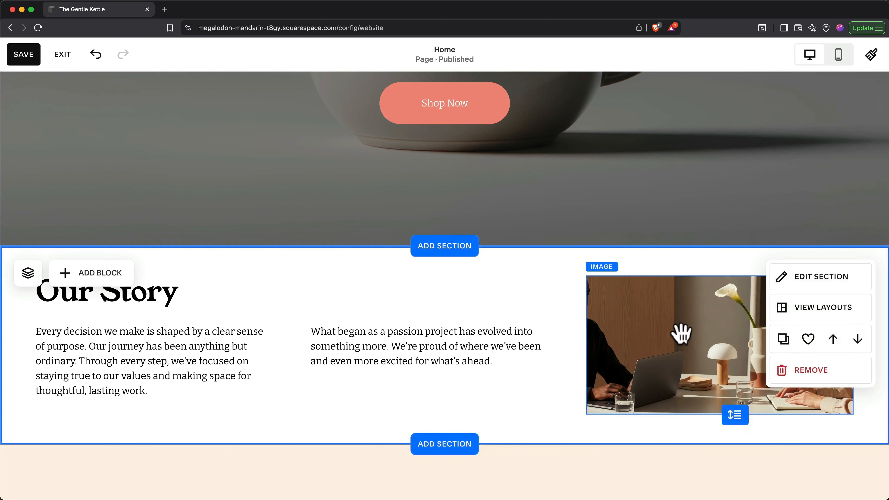
{"action": "scroll", "coordinate": [682, 342], "scroll_direction": "up", "scroll_amount": 5}
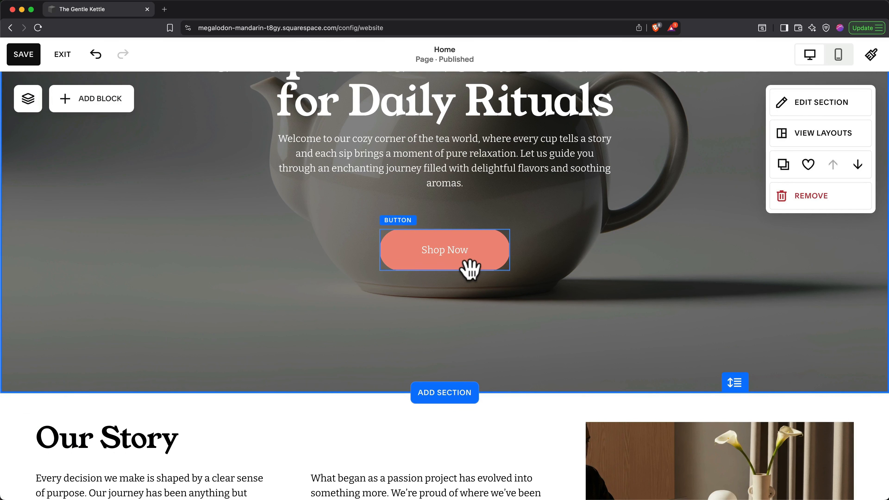
{"action": "scroll", "coordinate": [551, 314], "scroll_direction": "down", "scroll_amount": 5}
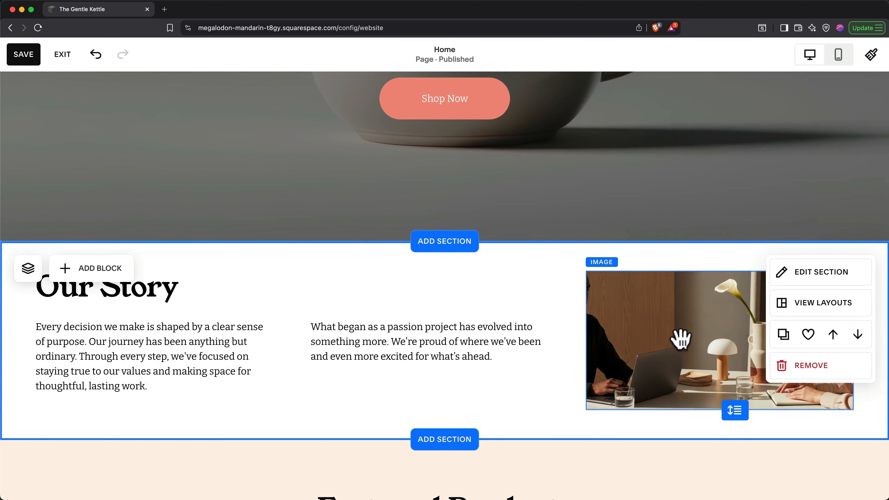
{"action": "scroll", "coordinate": [681, 339], "scroll_direction": "up", "scroll_amount": 8}
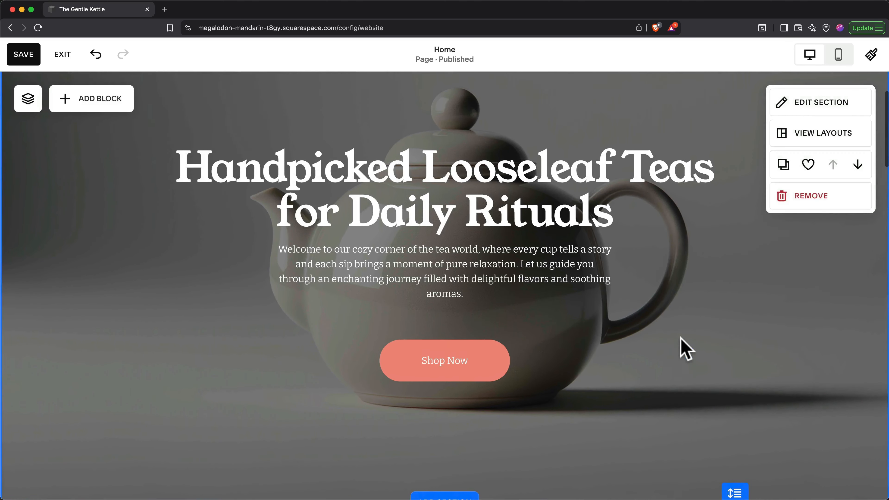
{"action": "scroll", "coordinate": [684, 350], "scroll_direction": "up", "scroll_amount": 2}
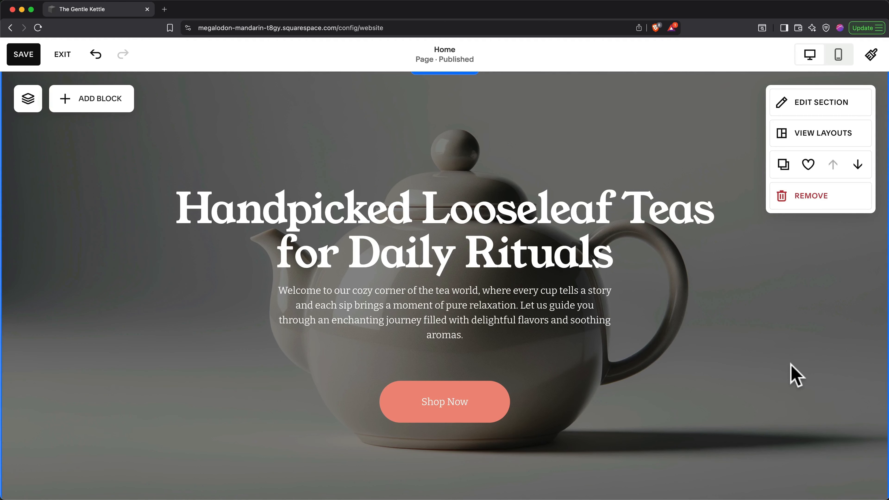
{"action": "left_click", "coordinate": [813, 107]}
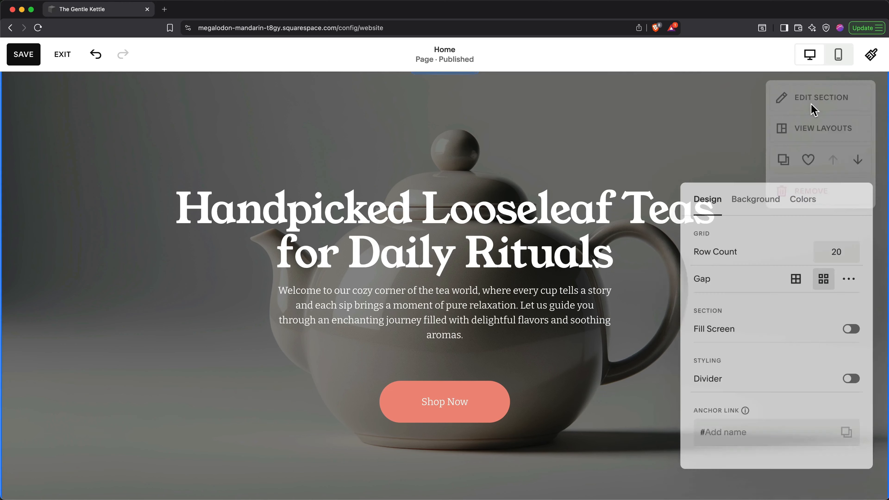
{"action": "left_click", "coordinate": [759, 202]}
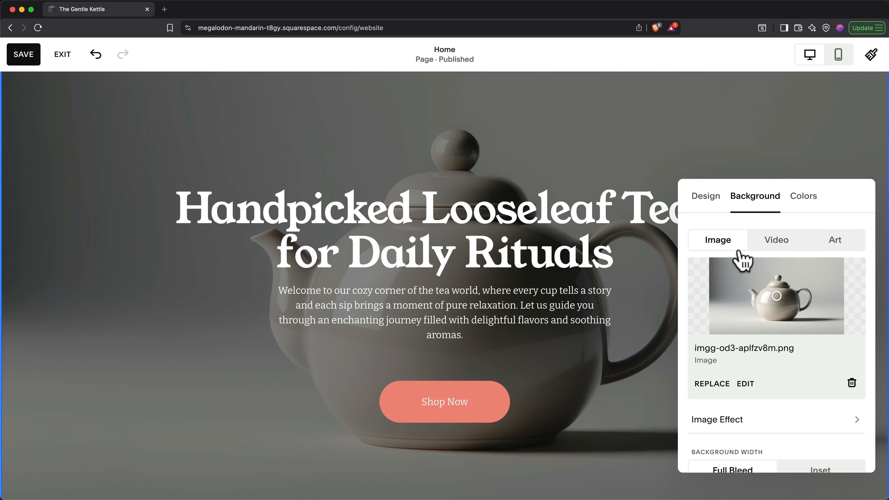
{"action": "left_click", "coordinate": [723, 385]}
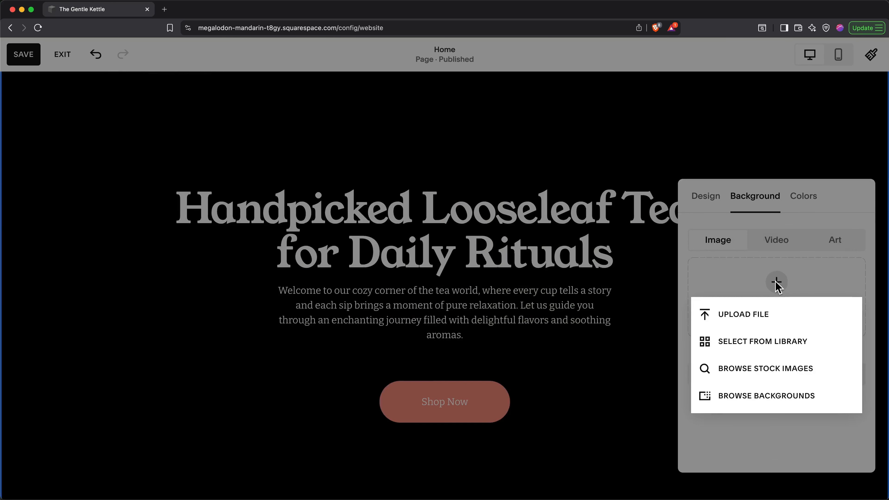
{"action": "left_click", "coordinate": [781, 367]}
{"action": "left_click", "coordinate": [572, 135]}
{"action": "type", "text": "pouring tea"}
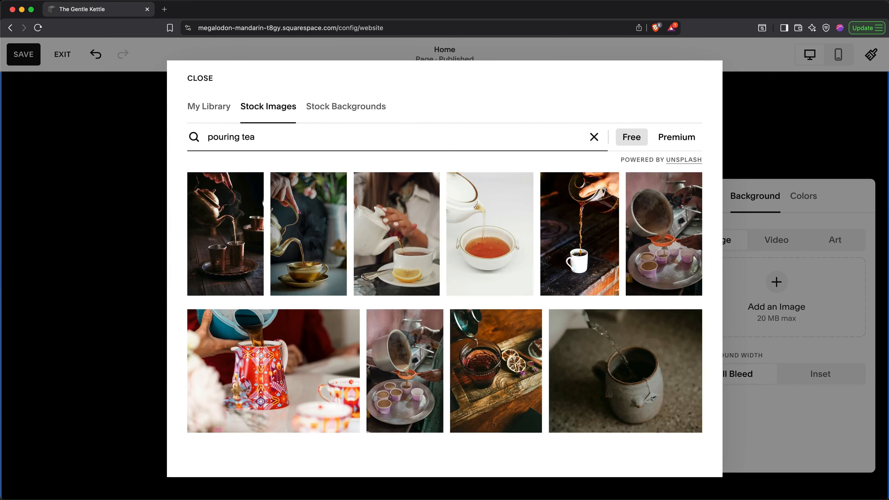
{"action": "left_click", "coordinate": [328, 245]}
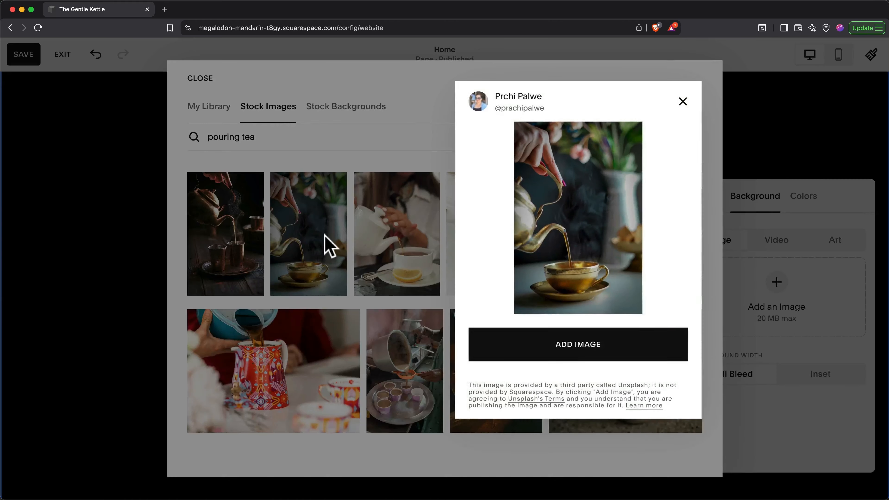
{"action": "left_click", "coordinate": [552, 351]}
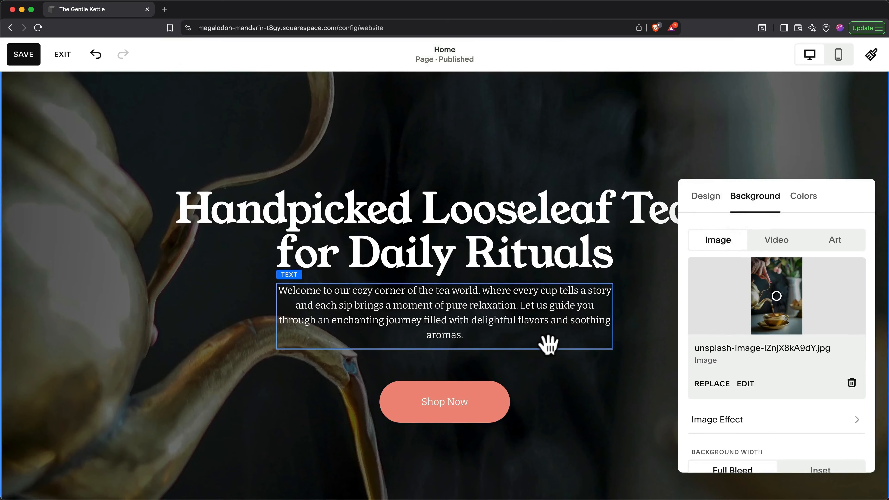
Move the background image's focal point down onto the teacup and set the overlay opacity to 61 %.
{"action": "left_click_drag", "start_coordinate": [777, 296], "coordinate": [777, 318]}
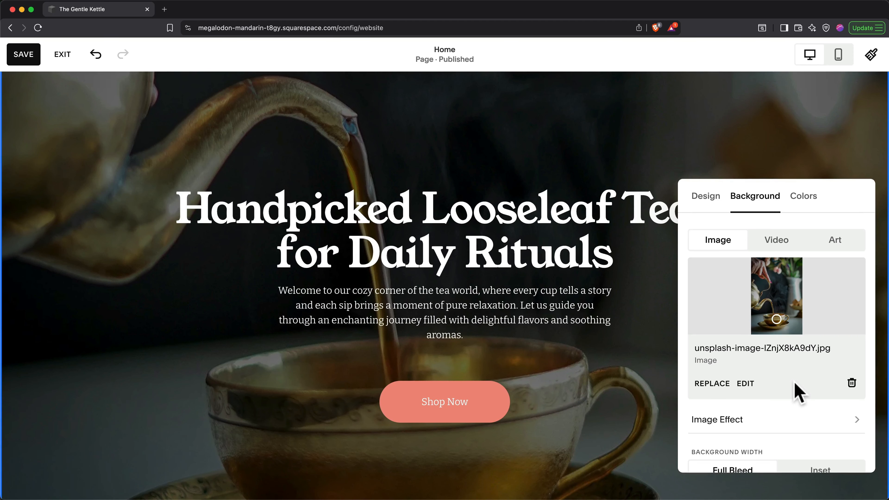
{"action": "scroll", "coordinate": [795, 386], "scroll_direction": "down", "scroll_amount": 5}
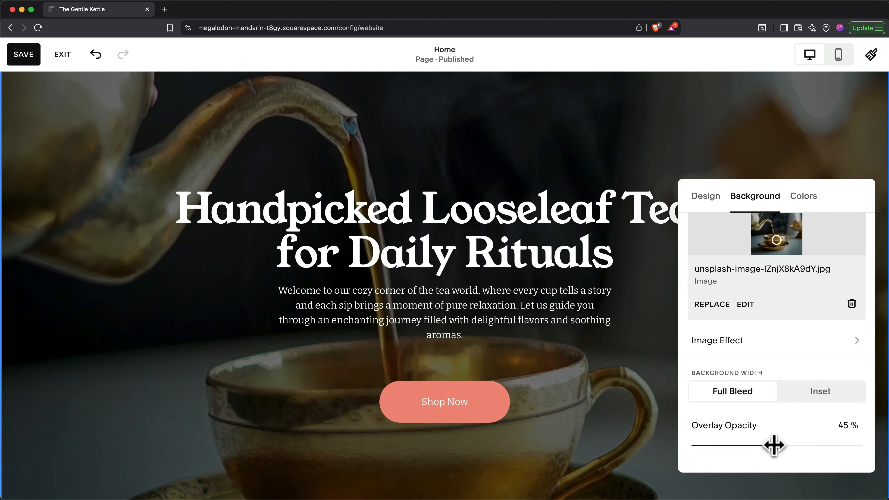
{"action": "left_click_drag", "start_coordinate": [774, 445], "coordinate": [806, 451]}
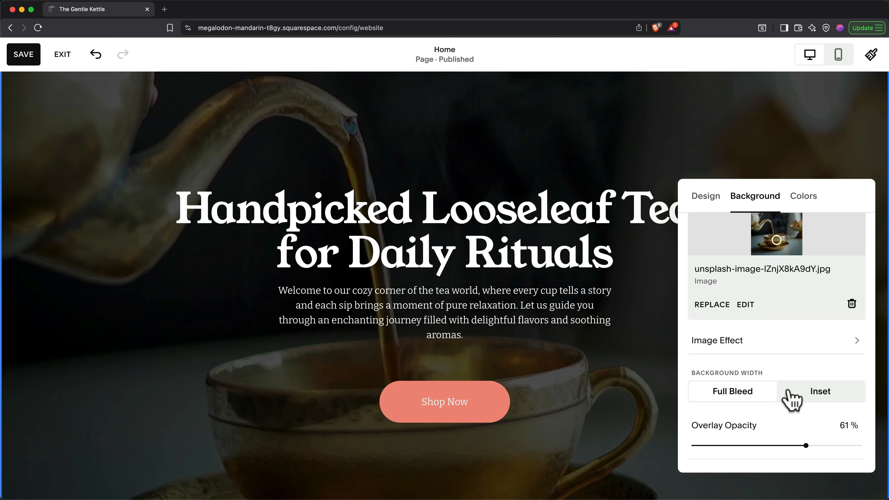
Try a grid row count of 17 in the top section's design settings and return it to 20.
{"action": "scroll", "coordinate": [791, 399], "scroll_direction": "up", "scroll_amount": 3}
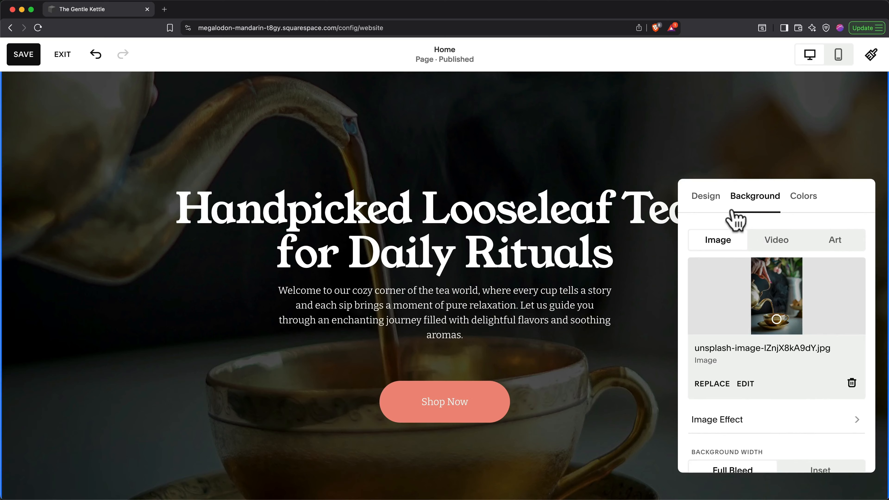
{"action": "left_click", "coordinate": [714, 198]}
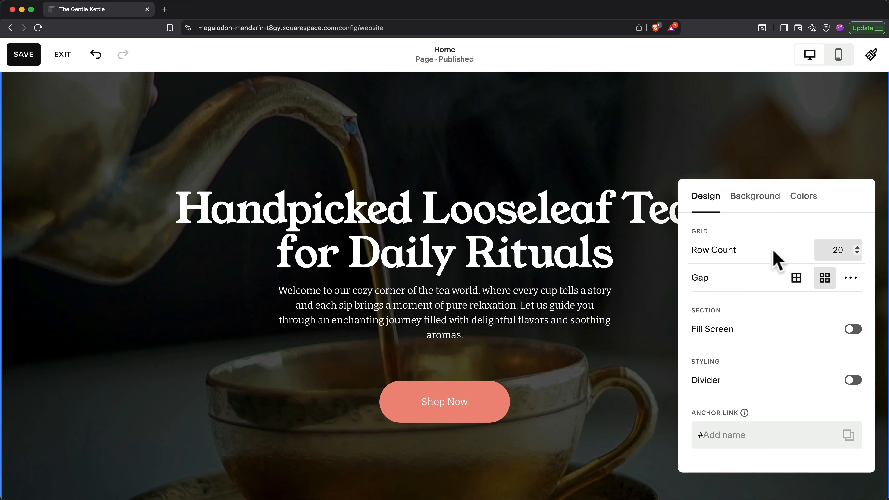
{"action": "left_click", "coordinate": [858, 253]}
{"action": "left_click", "coordinate": [858, 253]}
{"action": "left_click", "coordinate": [859, 253]}
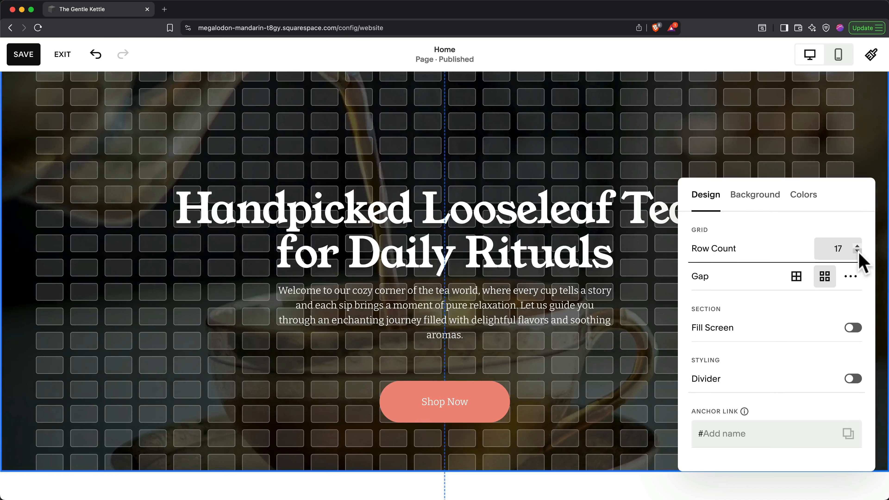
{"action": "left_click", "coordinate": [858, 247]}
{"action": "left_click", "coordinate": [858, 246]}
{"action": "left_click", "coordinate": [858, 247]}
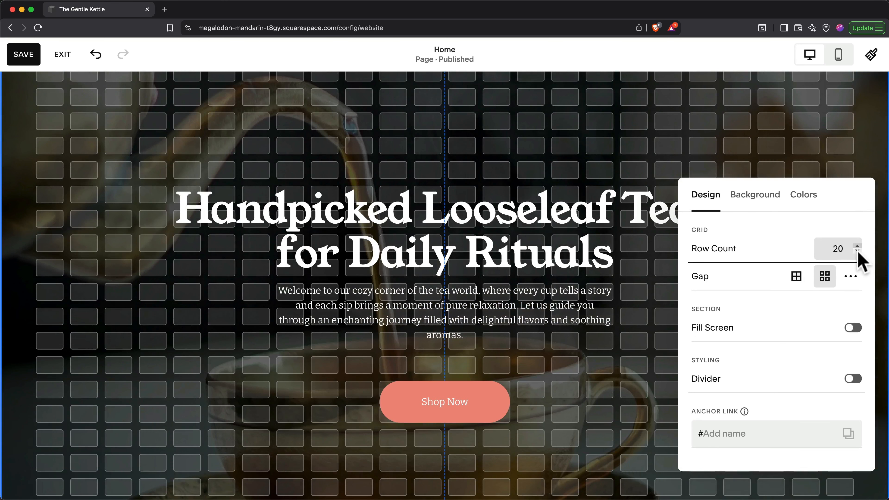
Turn on Fill Screen for the top section.
{"action": "left_click", "coordinate": [854, 329]}
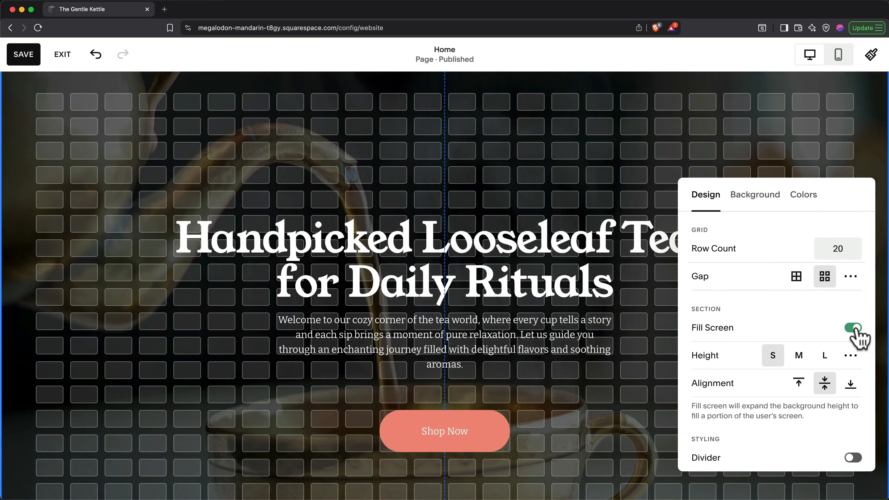
Turn off Fill Screen for the top section and set its color theme to Darkest 2 after trying Bright 2, Dark 1, Dark 2 and Darkest 1.
{"action": "left_click", "coordinate": [854, 328]}
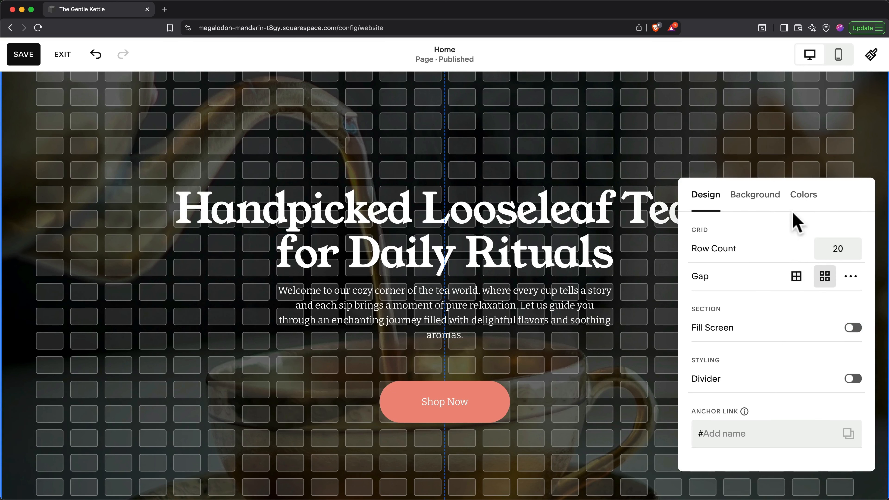
{"action": "left_click", "coordinate": [802, 196]}
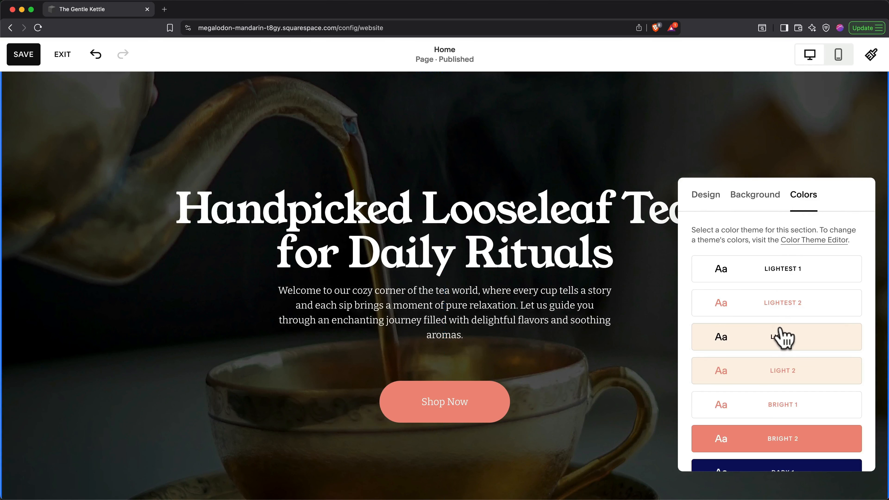
{"action": "scroll", "coordinate": [781, 332], "scroll_direction": "down", "scroll_amount": 4}
{"action": "scroll", "coordinate": [781, 342], "scroll_direction": "down", "scroll_amount": 3}
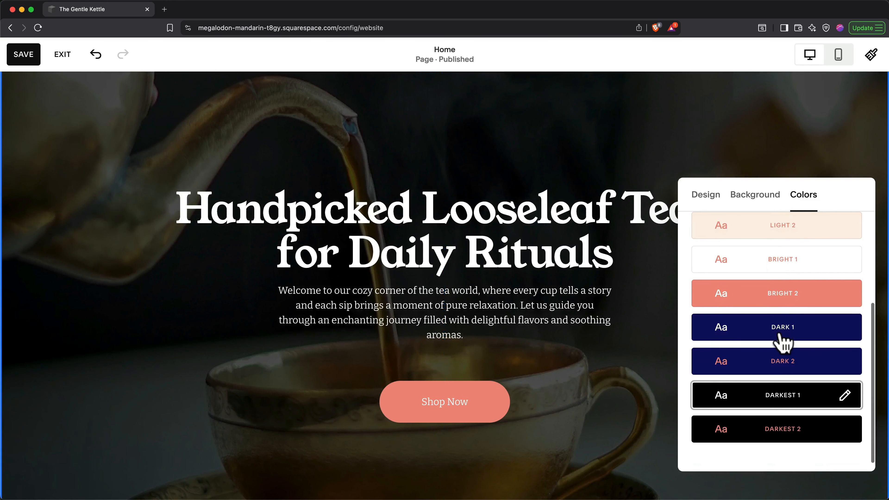
{"action": "left_click", "coordinate": [784, 301]}
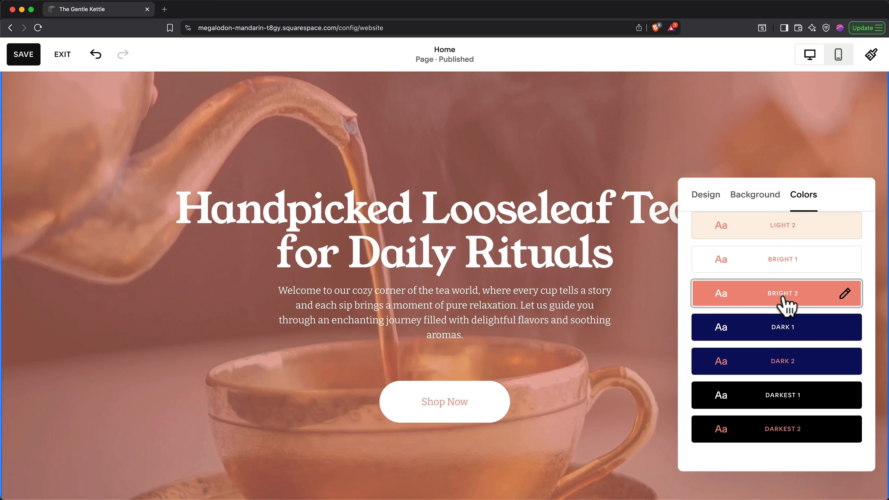
{"action": "left_click", "coordinate": [789, 332]}
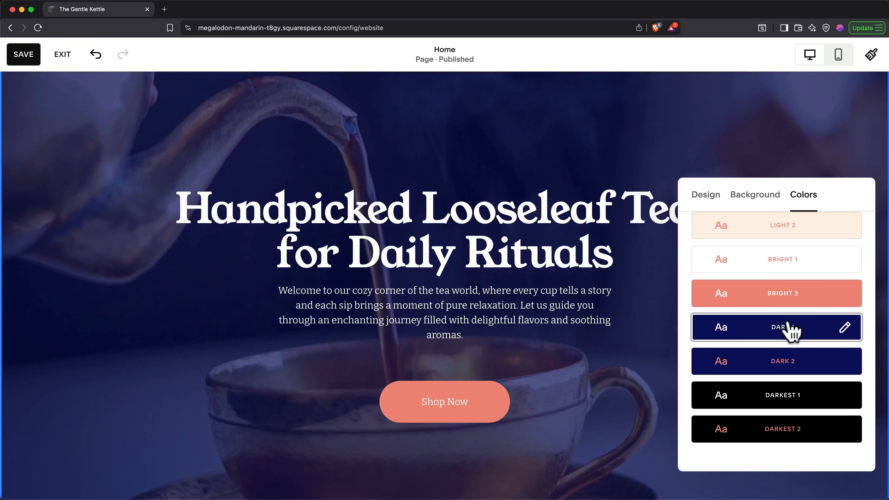
{"action": "left_click", "coordinate": [795, 365]}
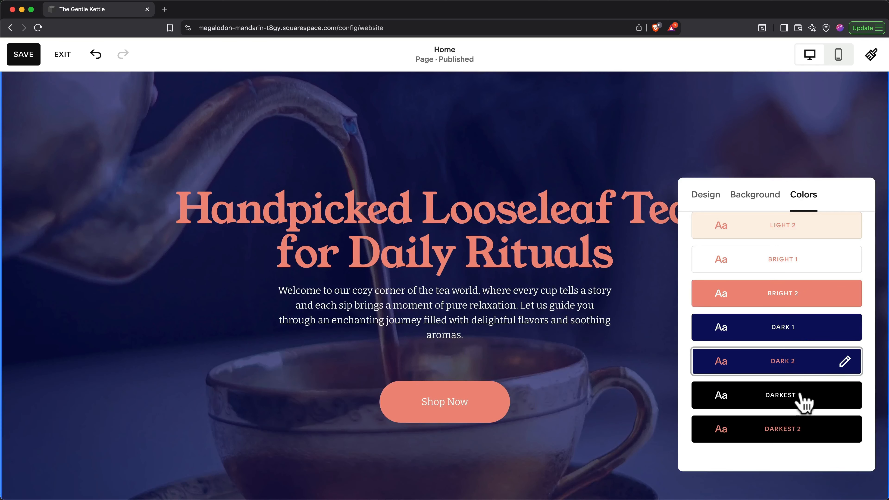
{"action": "left_click", "coordinate": [803, 402]}
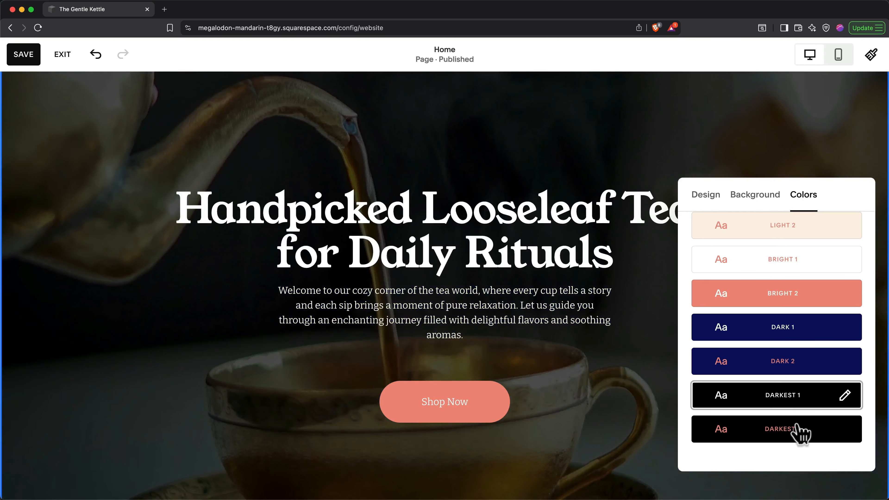
{"action": "left_click", "coordinate": [800, 434]}
{"action": "left_click", "coordinate": [621, 437]}
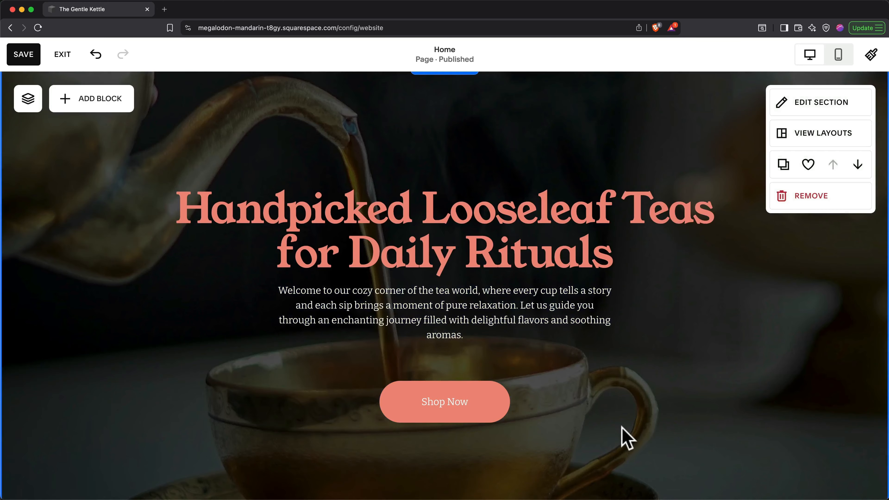
Move the Our Story section down below Featured Products and add it to the saved sections.
{"action": "scroll", "coordinate": [621, 434], "scroll_direction": "down", "scroll_amount": 10}
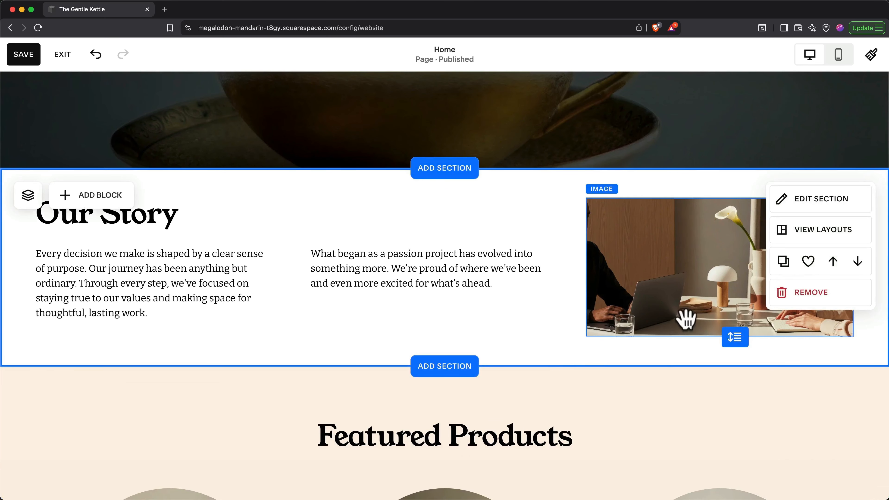
{"action": "left_click", "coordinate": [859, 262]}
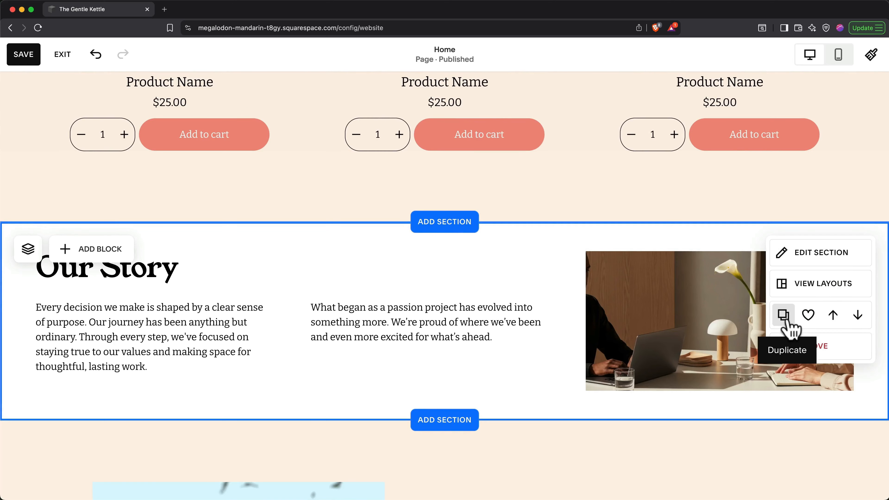
{"action": "left_click", "coordinate": [808, 316]}
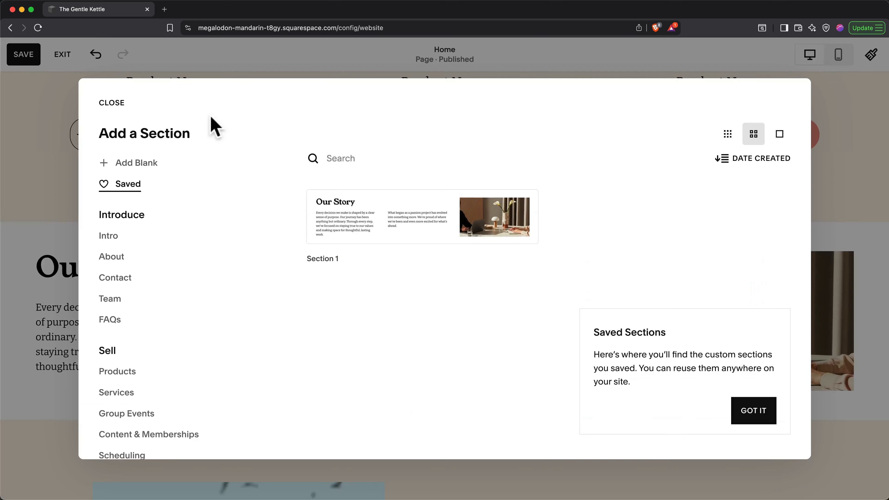
{"action": "left_click", "coordinate": [116, 104]}
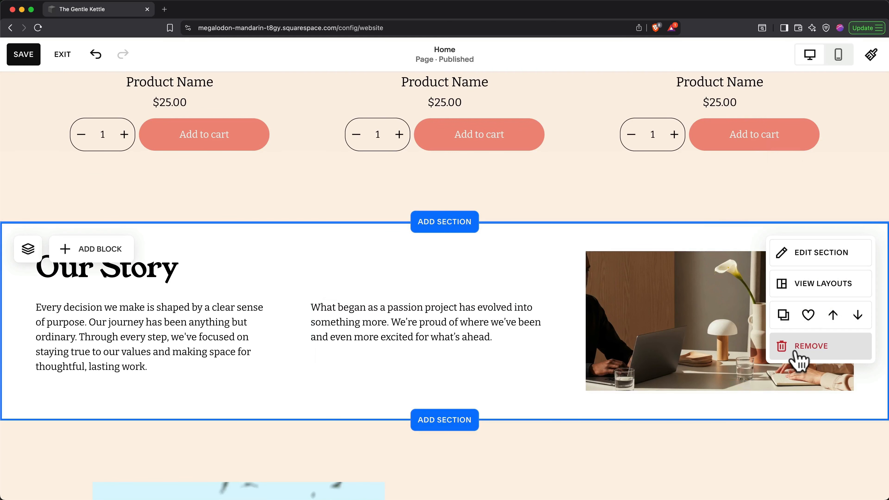
Remove the Our Story section from the Home page.
{"action": "left_click", "coordinate": [800, 361]}
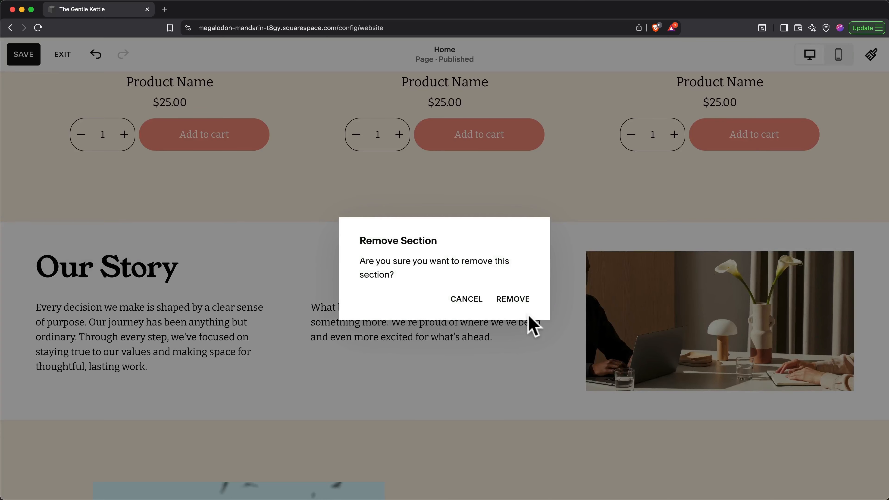
{"action": "left_click", "coordinate": [512, 300]}
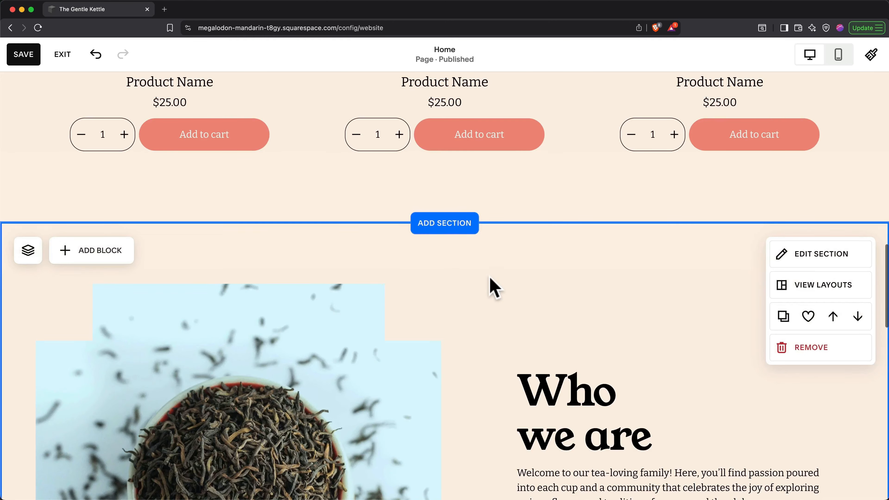
Add a Line block between the paragraph and the Learn more button in the Who we are section.
{"action": "scroll", "coordinate": [490, 284], "scroll_direction": "down", "scroll_amount": 4}
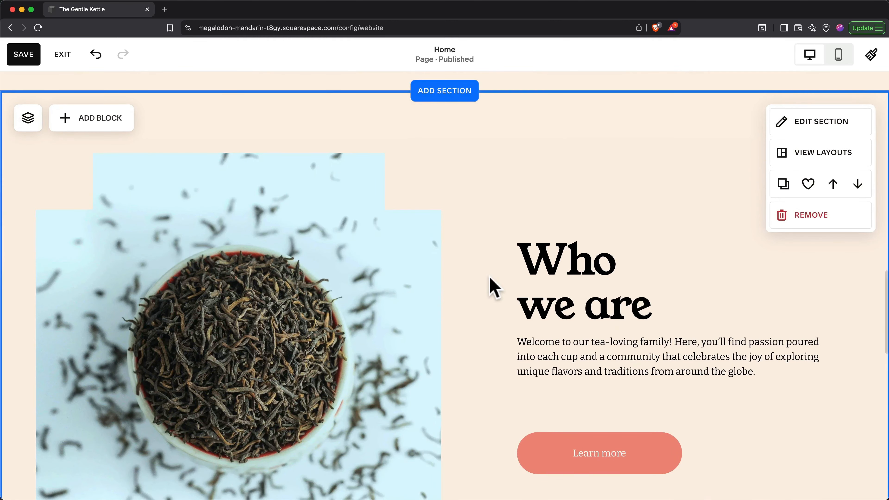
{"action": "left_click", "coordinate": [127, 136]}
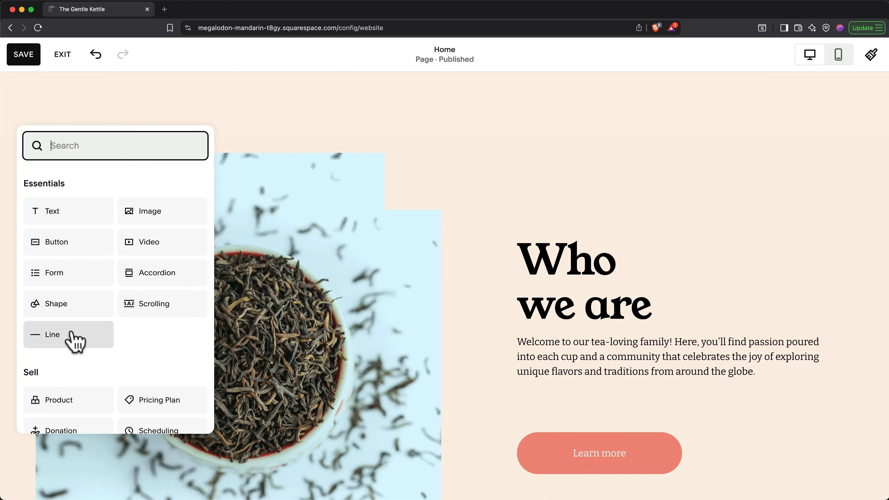
{"action": "left_click_drag", "start_coordinate": [74, 342], "coordinate": [525, 398]}
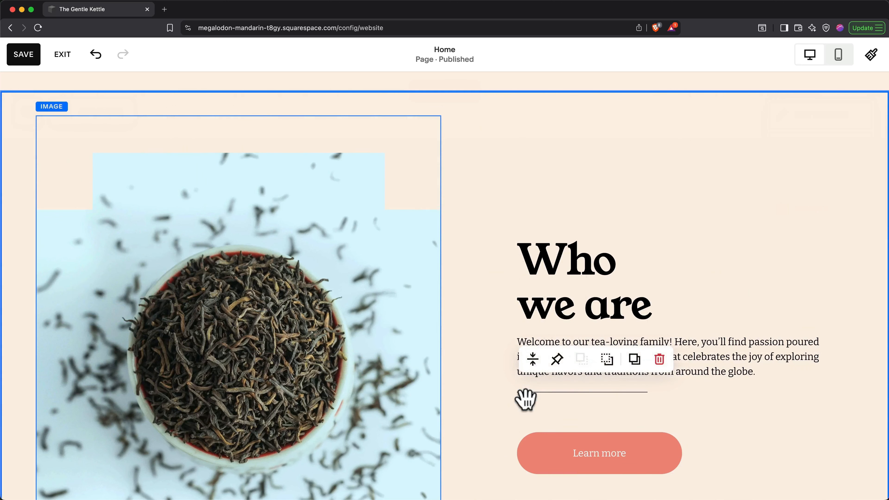
Check the Who we are section's layout in the mobile view and return to the desktop view.
{"action": "left_click", "coordinate": [835, 63]}
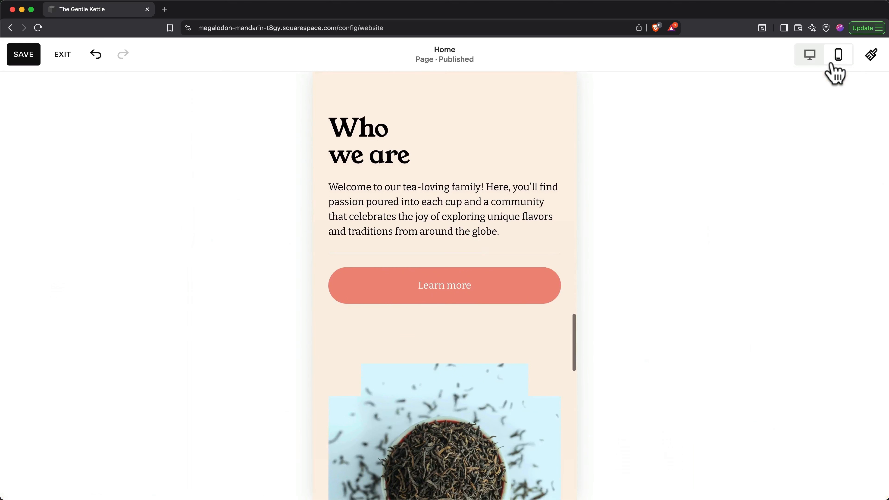
{"action": "scroll", "coordinate": [590, 210], "scroll_direction": "down", "scroll_amount": 2}
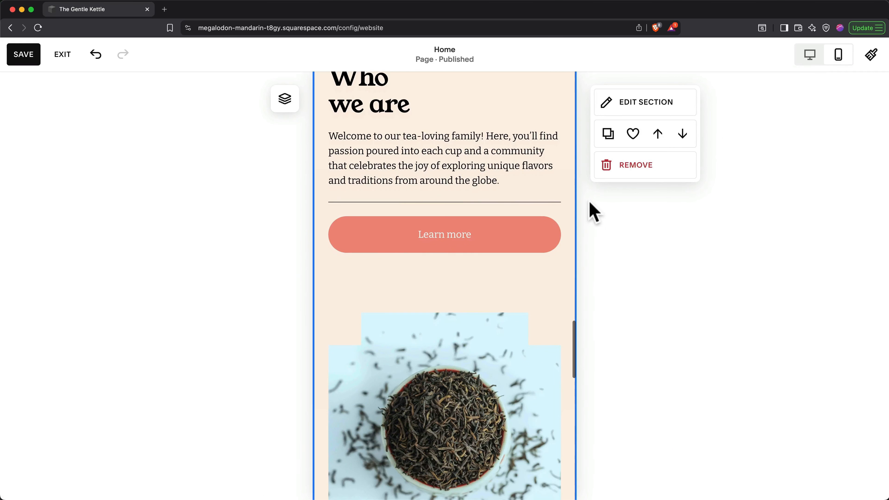
{"action": "left_click", "coordinate": [810, 55]}
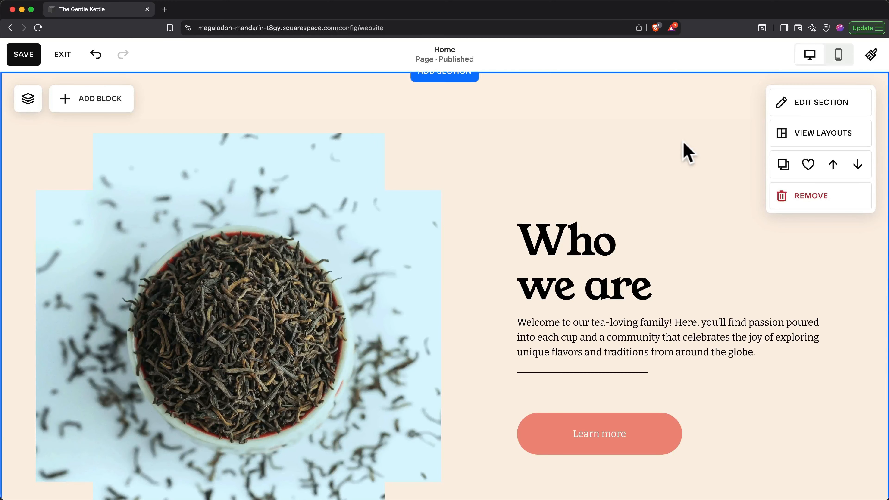
Save the Home page changes and exit the page editor.
{"action": "left_click", "coordinate": [23, 58]}
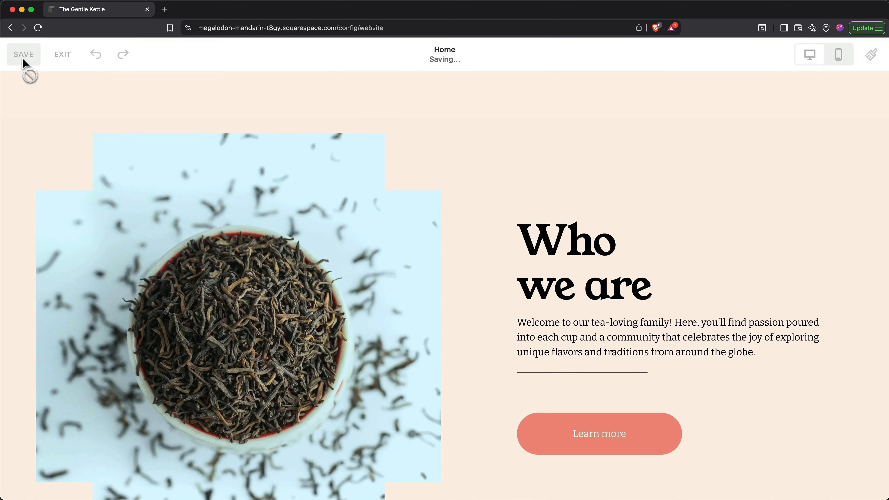
{"action": "left_click", "coordinate": [63, 55]}
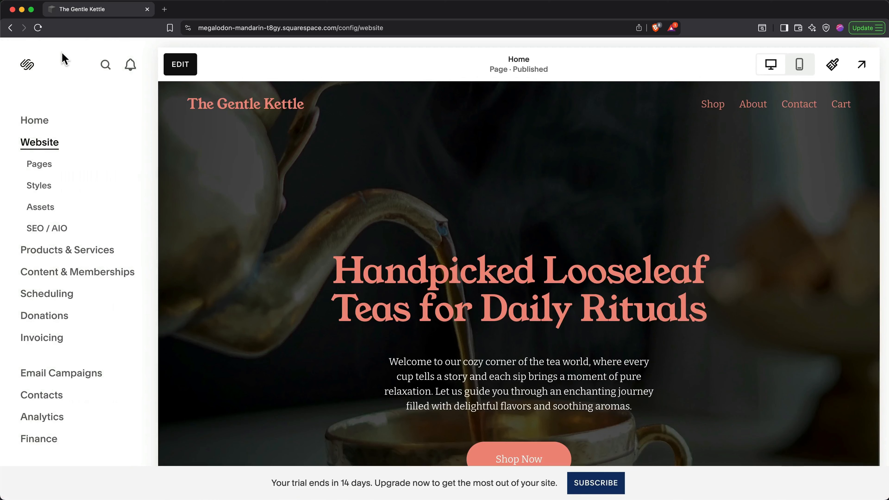
Open the Contact page for editing and delete its existing contact form.
{"action": "left_click", "coordinate": [39, 166]}
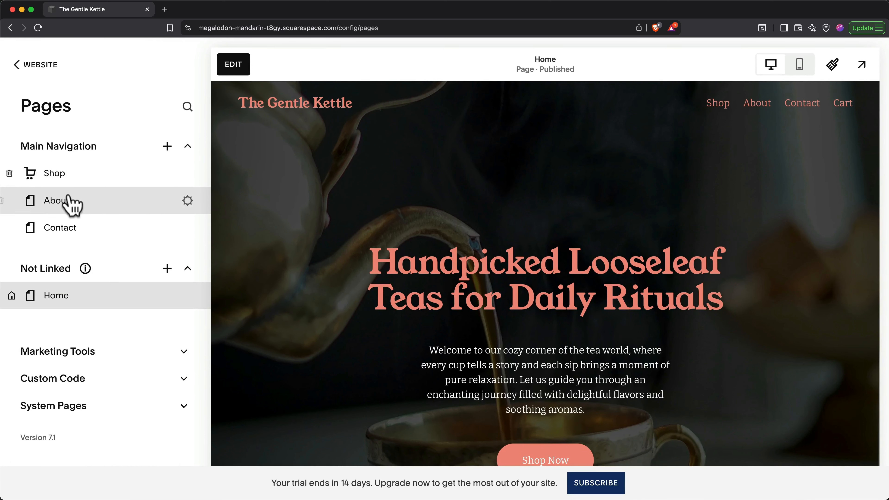
{"action": "left_click", "coordinate": [67, 224]}
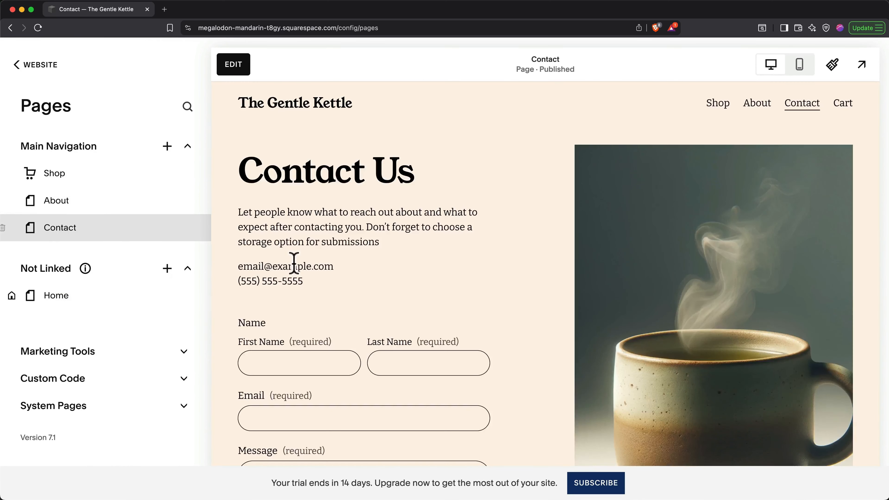
{"action": "double_click", "coordinate": [415, 287]}
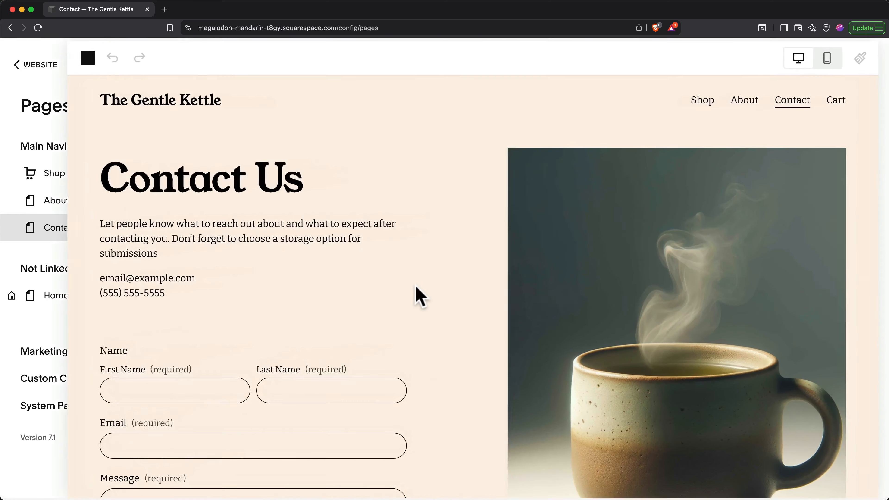
{"action": "scroll", "coordinate": [416, 288], "scroll_direction": "down", "scroll_amount": 1}
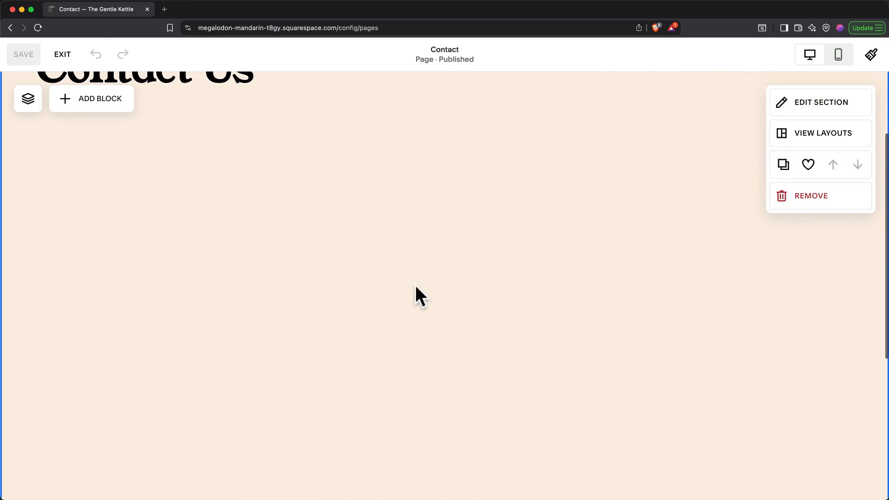
{"action": "scroll", "coordinate": [421, 296], "scroll_direction": "down", "scroll_amount": 2}
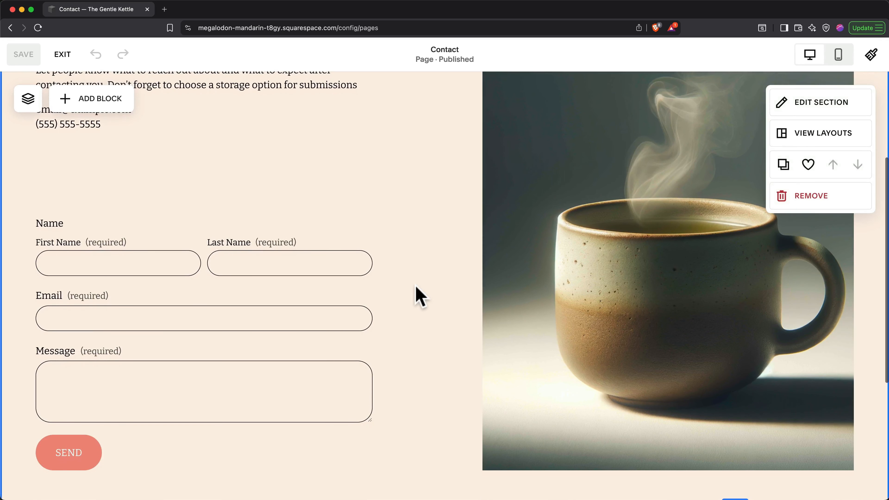
{"action": "left_click", "coordinate": [342, 288]}
{"action": "left_click", "coordinate": [156, 161]}
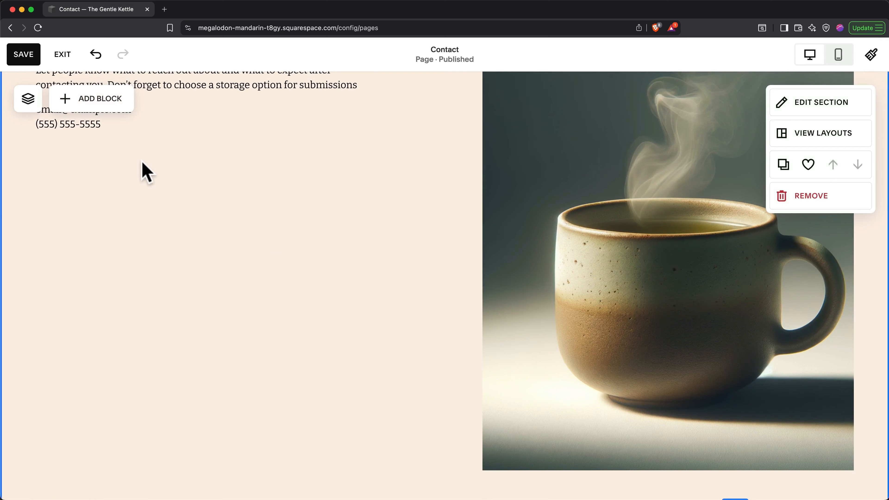
Add a Form block below the contact details and widen it toward the teacup image.
{"action": "left_click", "coordinate": [99, 102]}
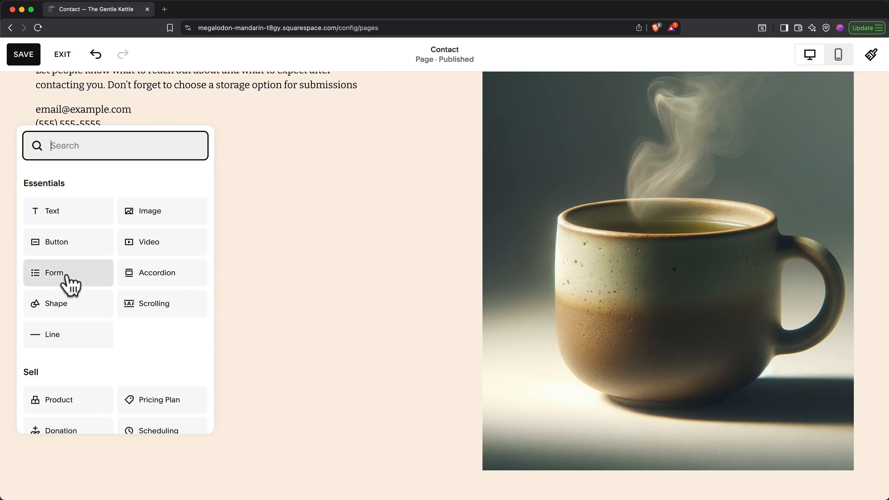
{"action": "left_click_drag", "start_coordinate": [68, 279], "coordinate": [72, 191]}
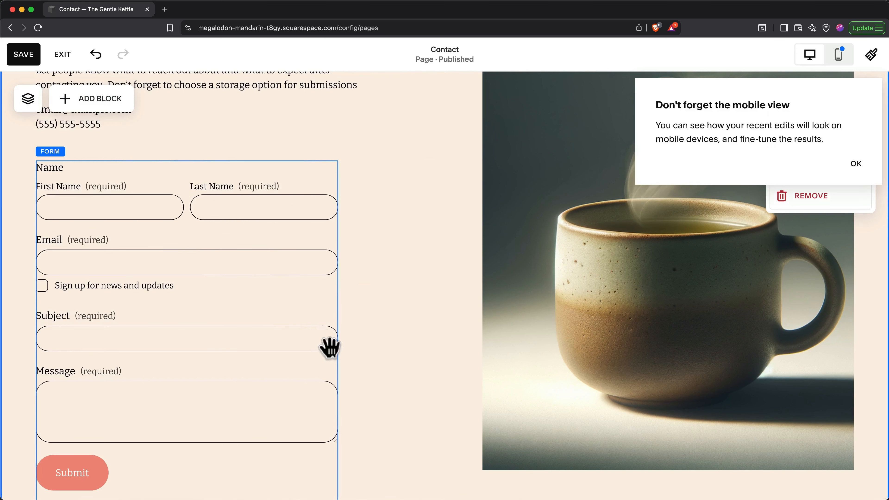
{"action": "left_click_drag", "start_coordinate": [338, 354], "coordinate": [406, 354]}
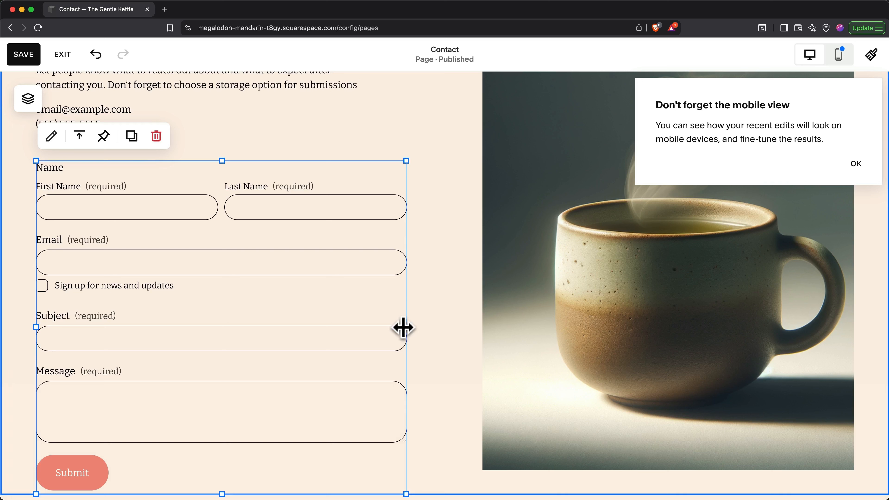
Add a Phone field to the new contact form.
{"action": "double_click", "coordinate": [299, 301]}
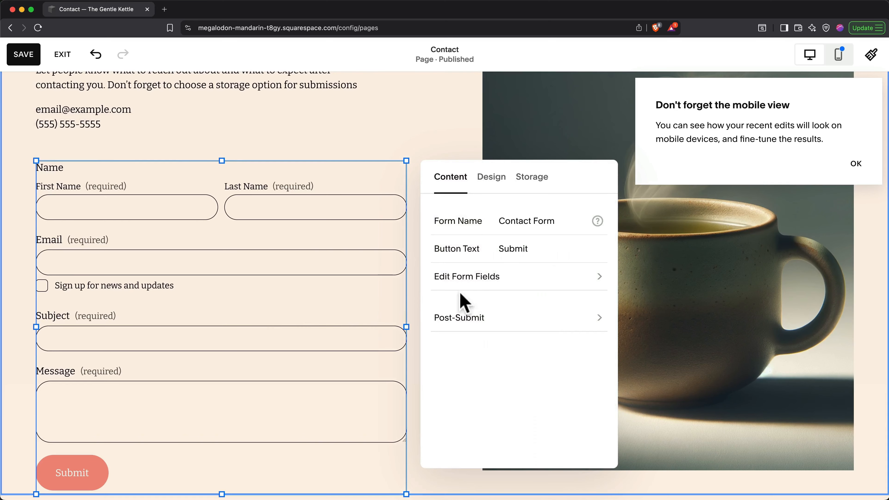
{"action": "left_click", "coordinate": [473, 279]}
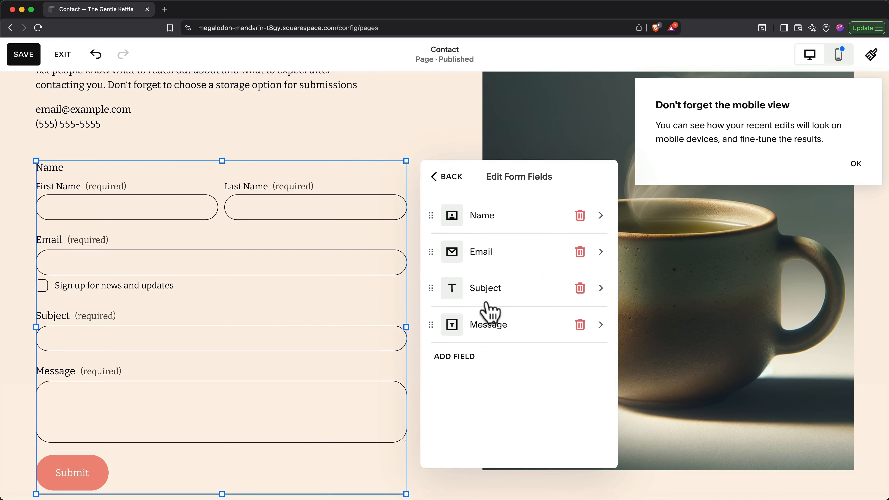
{"action": "left_click", "coordinate": [456, 357]}
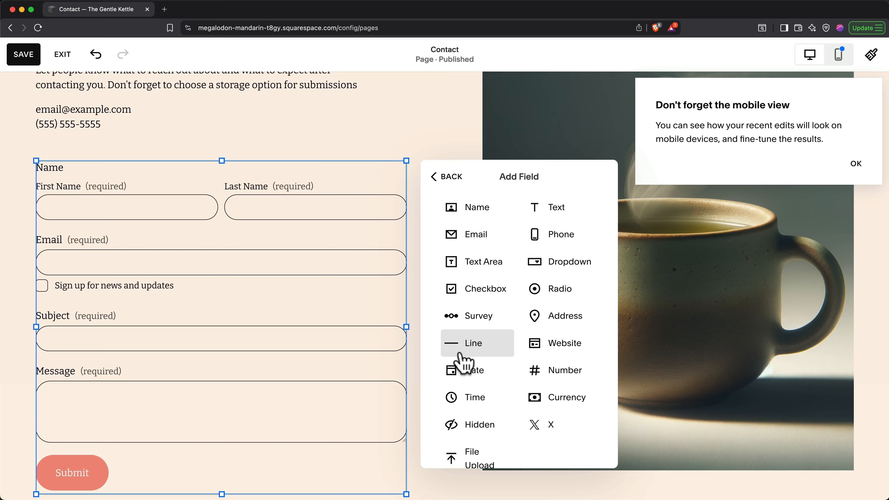
{"action": "left_click", "coordinate": [561, 236]}
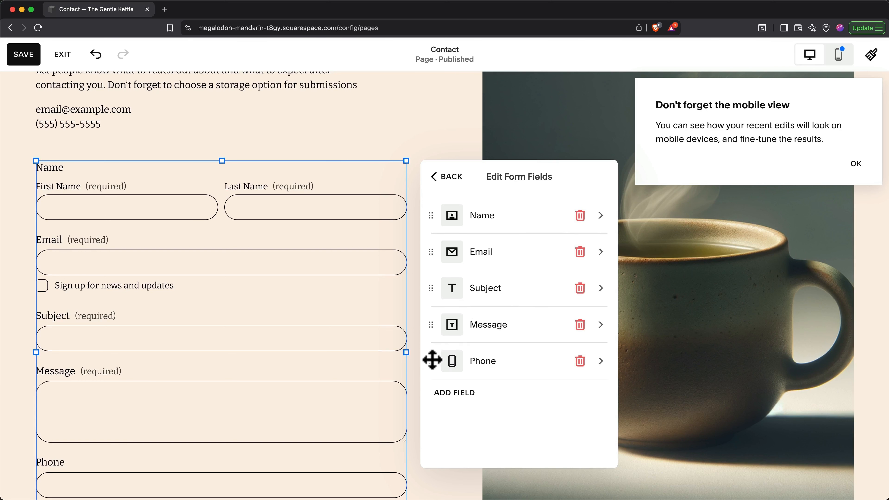
Move the contact form's Phone field directly below Email, relabel it Cell Phone, and keep it optional.
{"action": "left_click_drag", "start_coordinate": [432, 359], "coordinate": [430, 285]}
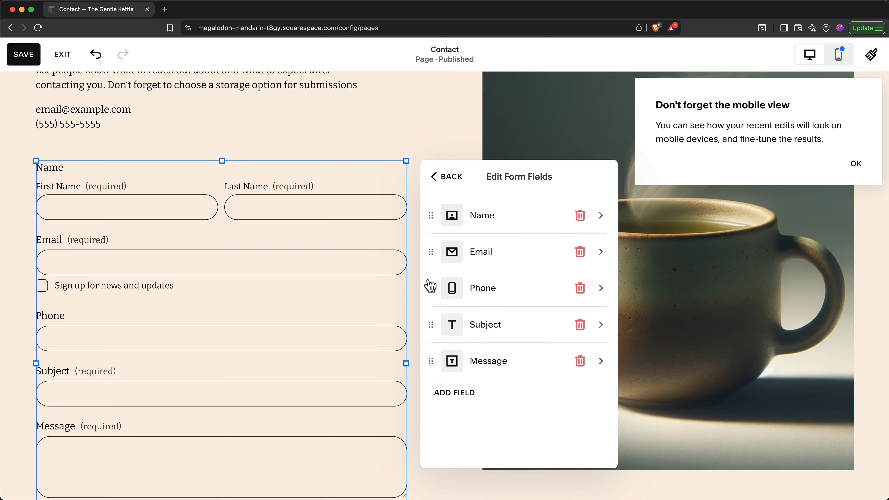
{"action": "left_click", "coordinate": [601, 288]}
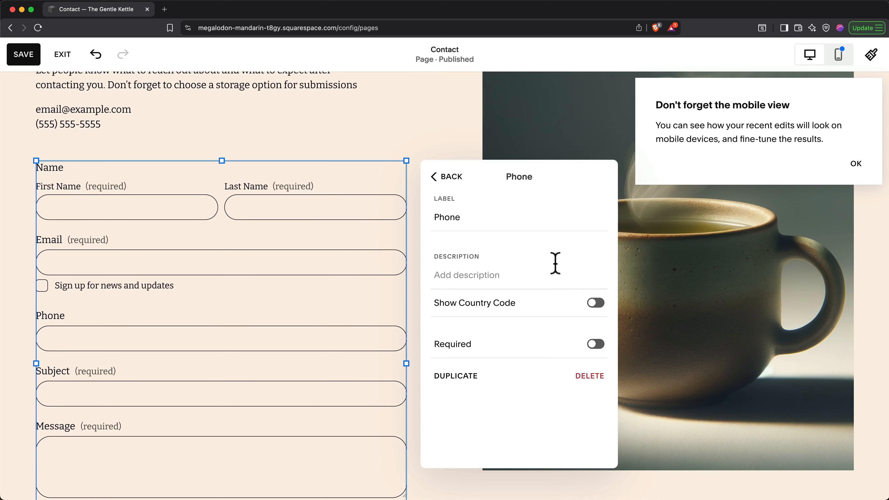
{"action": "double_click", "coordinate": [457, 217]}
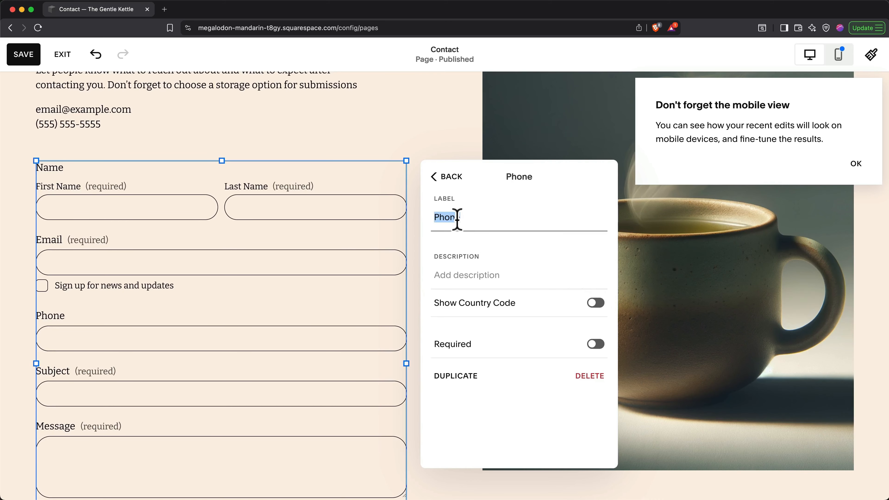
{"action": "key", "text": "Left"}
{"action": "type", "text": "Cel"}
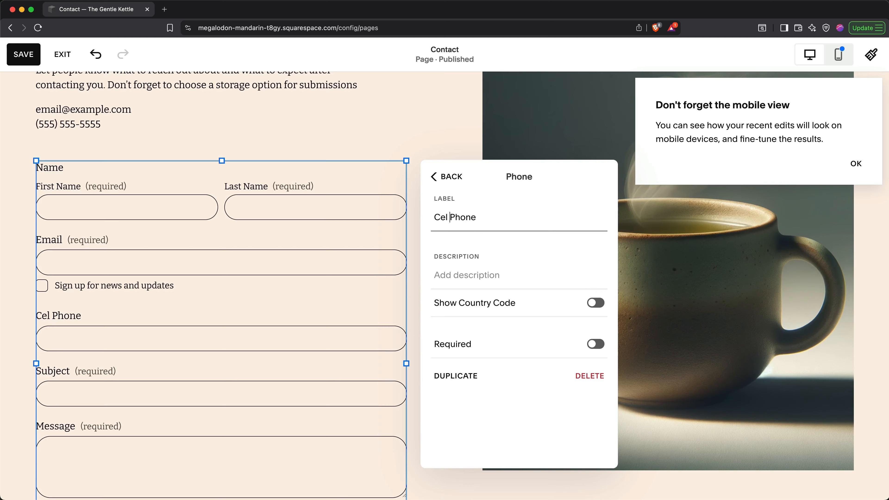
{"action": "key", "text": "BackSpace"}
{"action": "type", "text": "l"}
{"action": "left_click", "coordinate": [597, 345]}
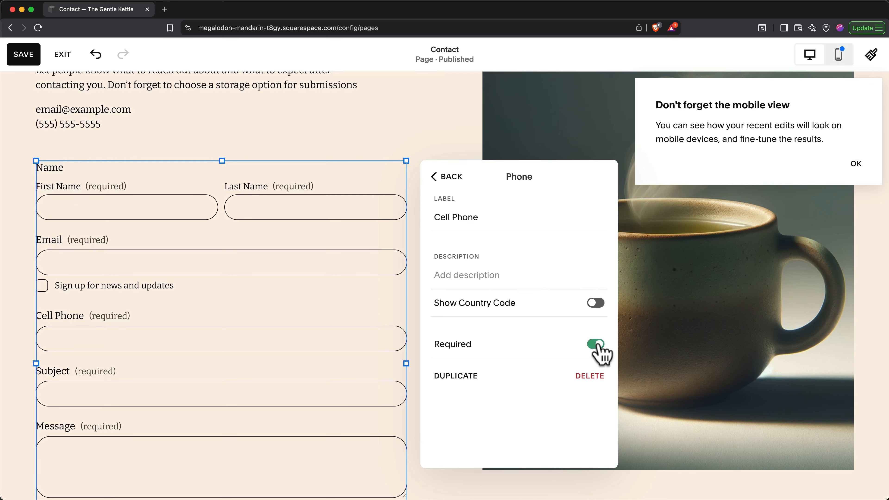
{"action": "left_click", "coordinate": [597, 345]}
{"action": "left_click", "coordinate": [451, 177]}
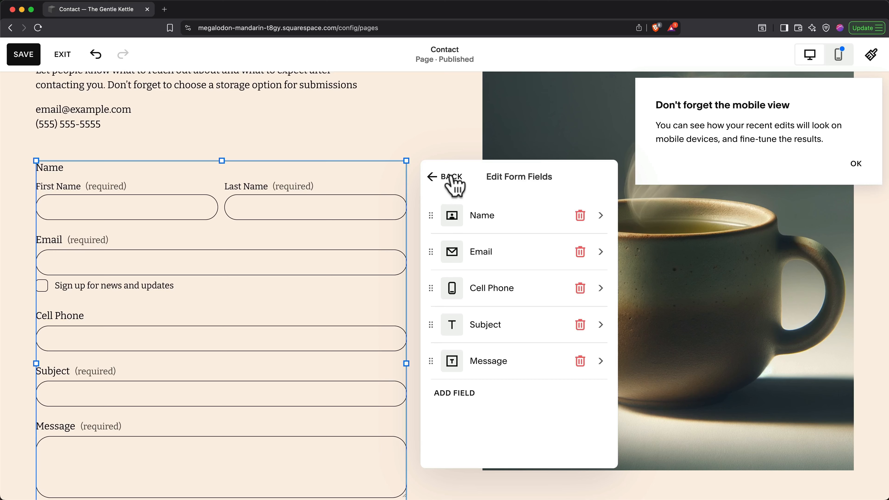
{"action": "left_click", "coordinate": [451, 180]}
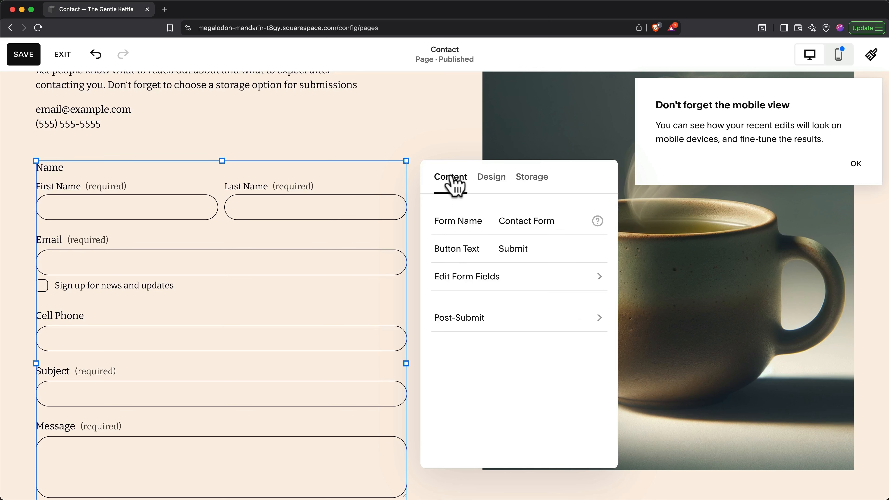
Review the contact form's storage settings and its submissions list, and return to the page editor.
{"action": "left_click", "coordinate": [541, 179]}
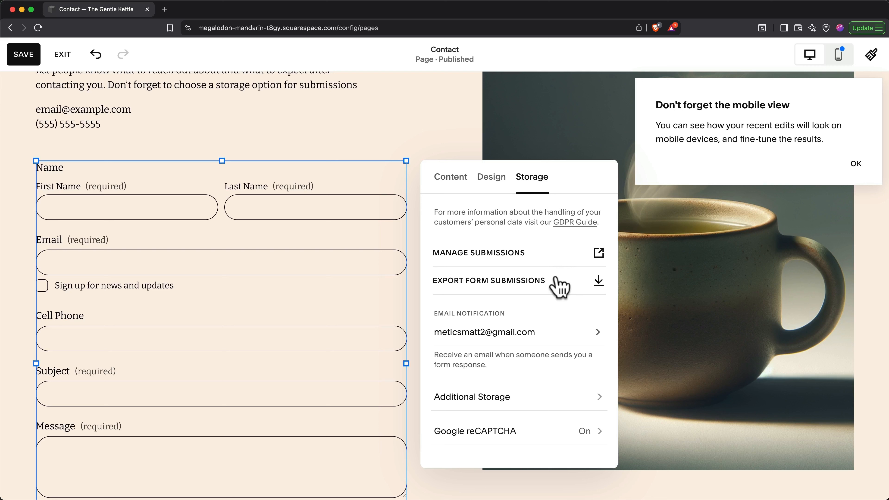
{"action": "left_click", "coordinate": [562, 266]}
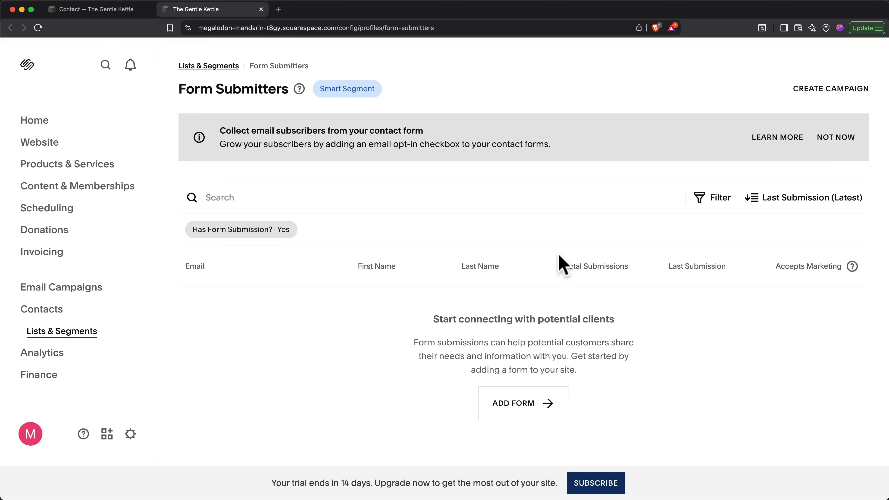
{"action": "key", "text": "super+w"}
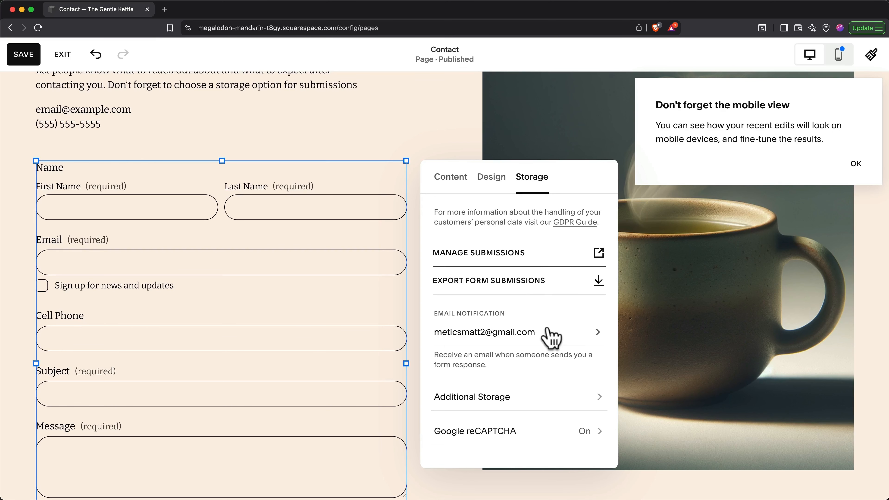
Set the form's post-submit message to "Thank you for you reaching out, we'll get back to you within 24 hours.".
{"action": "left_click", "coordinate": [452, 177]}
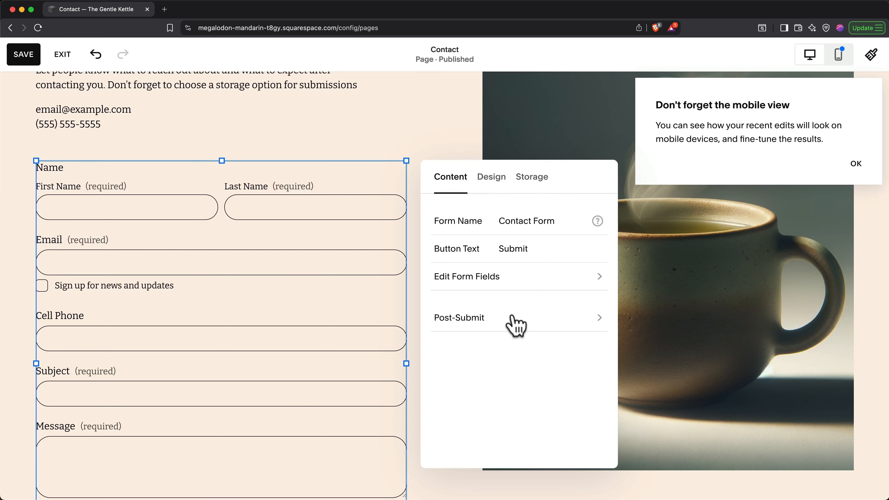
{"action": "left_click", "coordinate": [516, 323]}
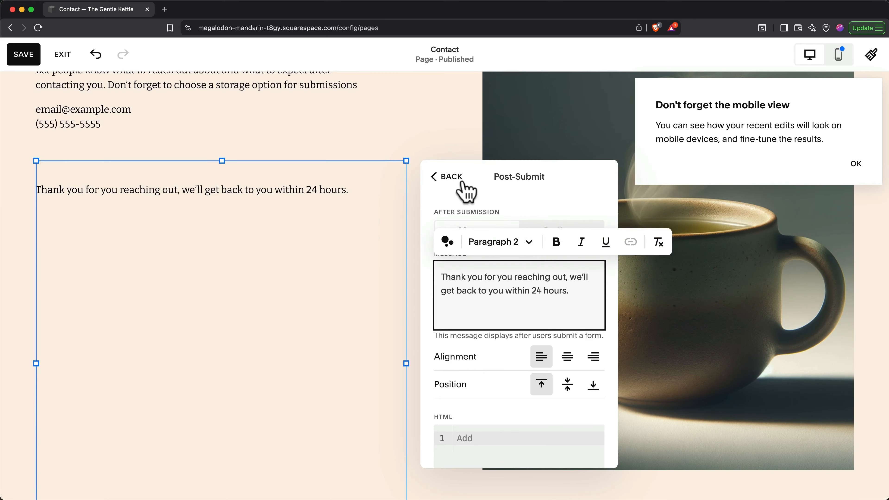
{"action": "left_click", "coordinate": [454, 178]}
{"action": "scroll", "coordinate": [373, 249], "scroll_direction": "down", "scroll_amount": 3}
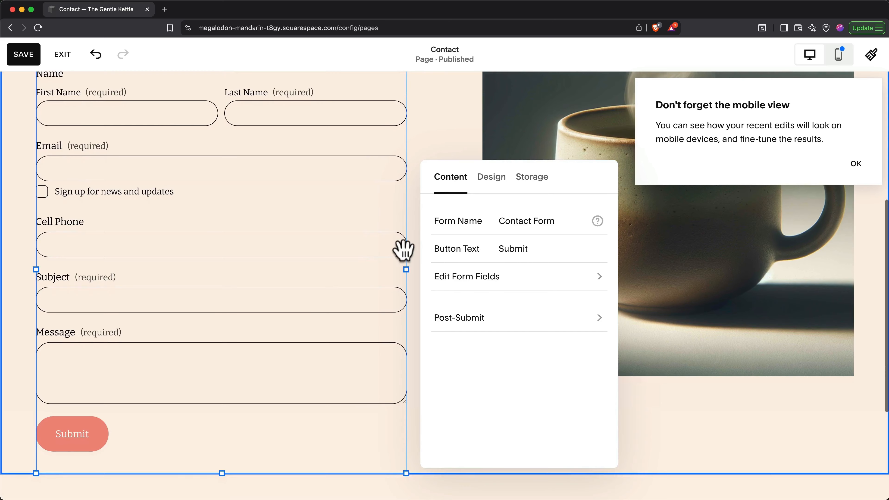
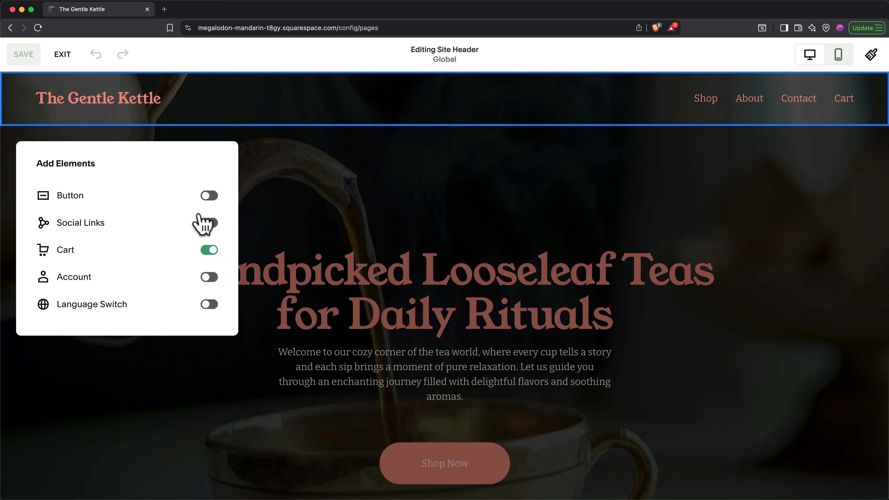
Add a button element to the site header and upload Main_Transparent BG.png as the logo image.
{"action": "left_click", "coordinate": [211, 197]}
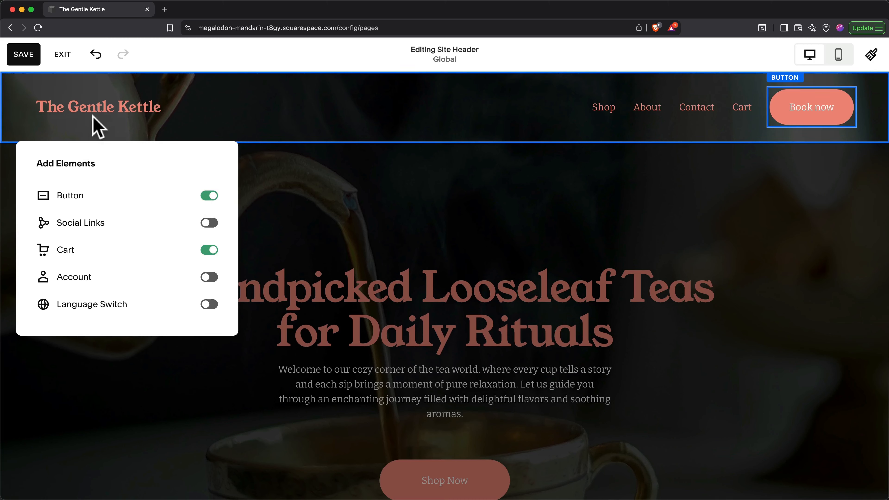
{"action": "left_click", "coordinate": [100, 114]}
{"action": "left_click", "coordinate": [102, 118]}
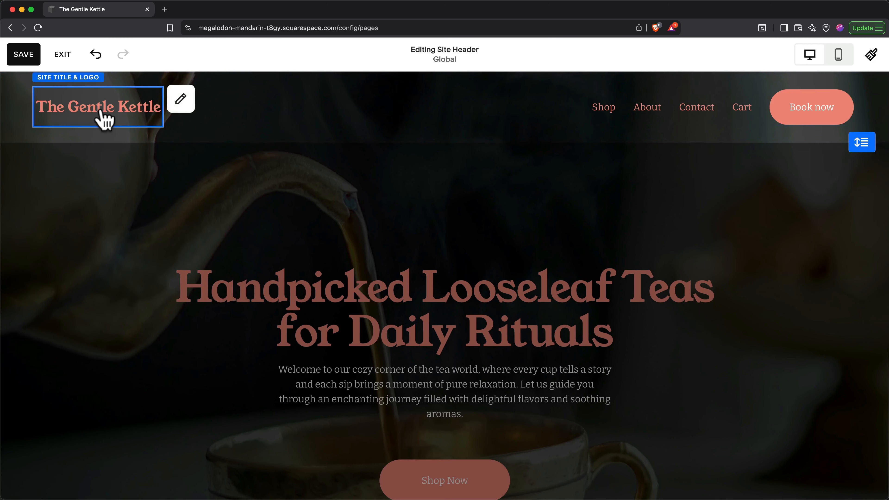
{"action": "left_click", "coordinate": [181, 99]}
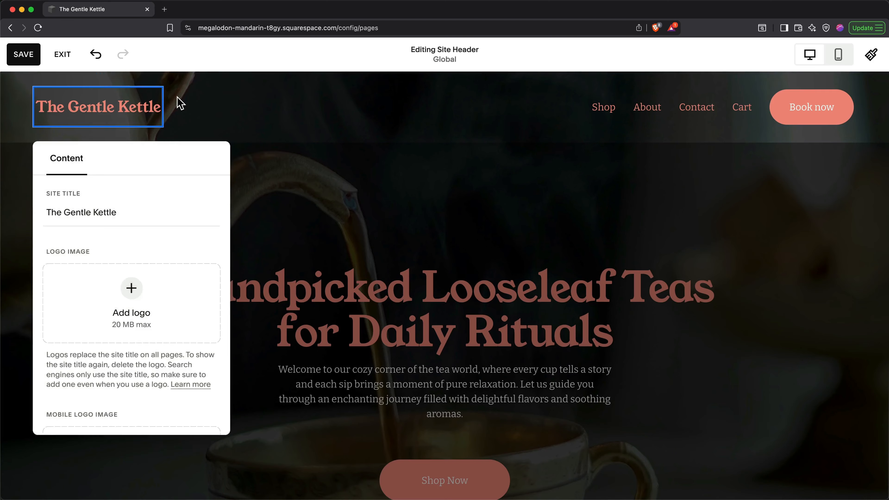
{"action": "left_click", "coordinate": [132, 286]}
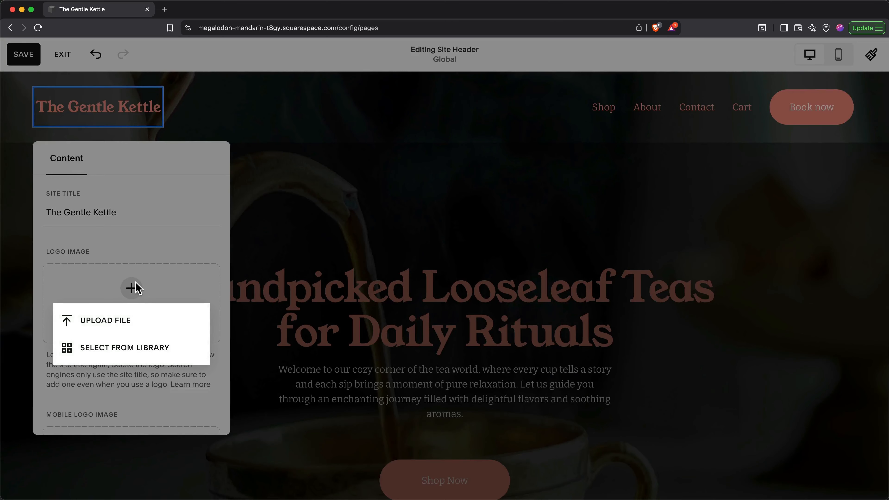
{"action": "left_click", "coordinate": [116, 319]}
{"action": "key", "text": "Return"}
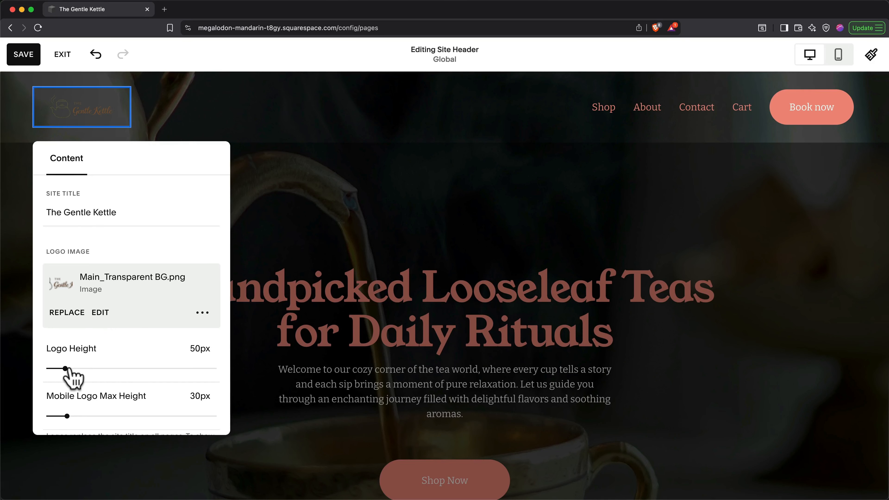
Set the logo height to 109 px and, in mobile view, the mobile logo max height to 63 px.
{"action": "left_click_drag", "start_coordinate": [65, 369], "coordinate": [97, 368]}
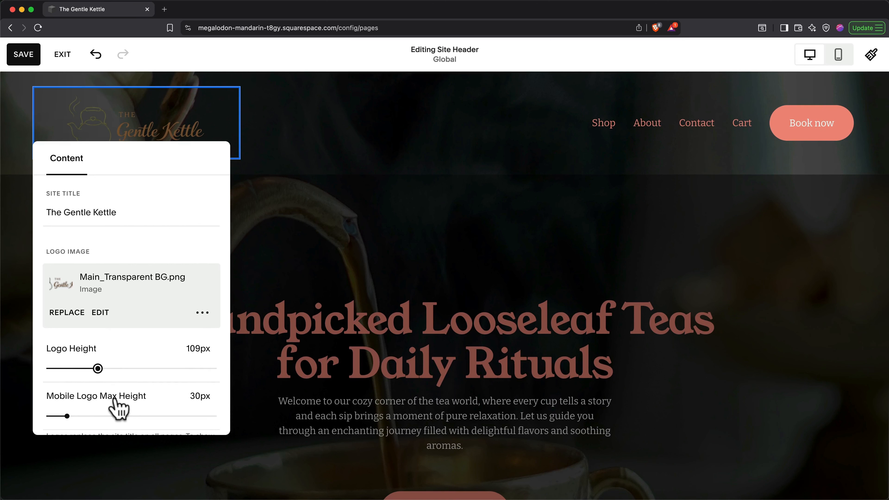
{"action": "left_click", "coordinate": [842, 58]}
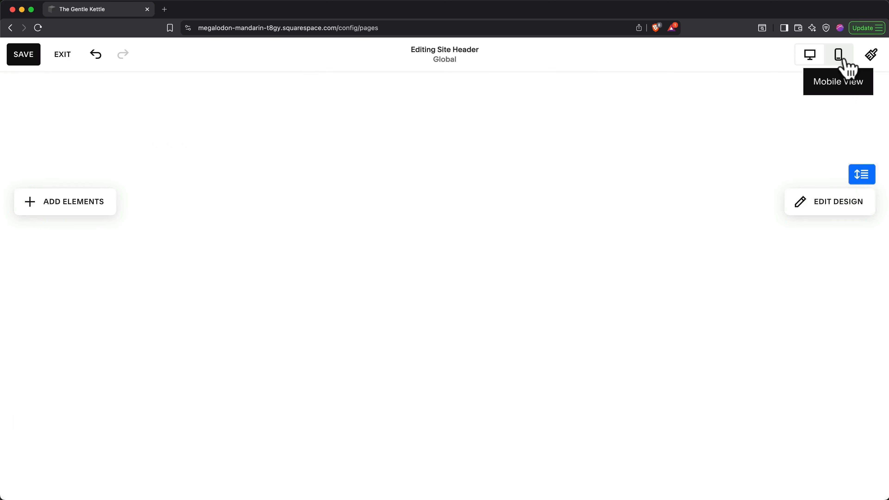
{"action": "left_click", "coordinate": [366, 106]}
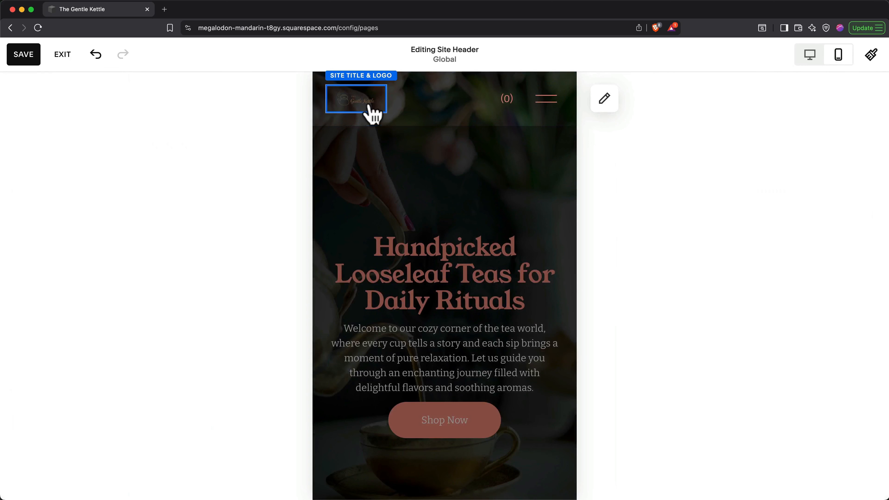
{"action": "left_click", "coordinate": [603, 100]}
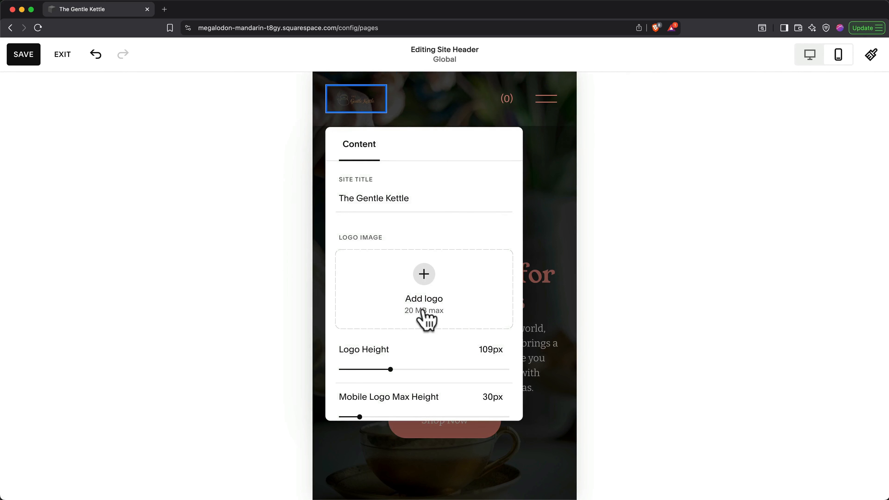
{"action": "scroll", "coordinate": [423, 317], "scroll_direction": "down", "scroll_amount": 2}
{"action": "left_click_drag", "start_coordinate": [360, 356], "coordinate": [457, 355]}
{"action": "left_click", "coordinate": [641, 294]}
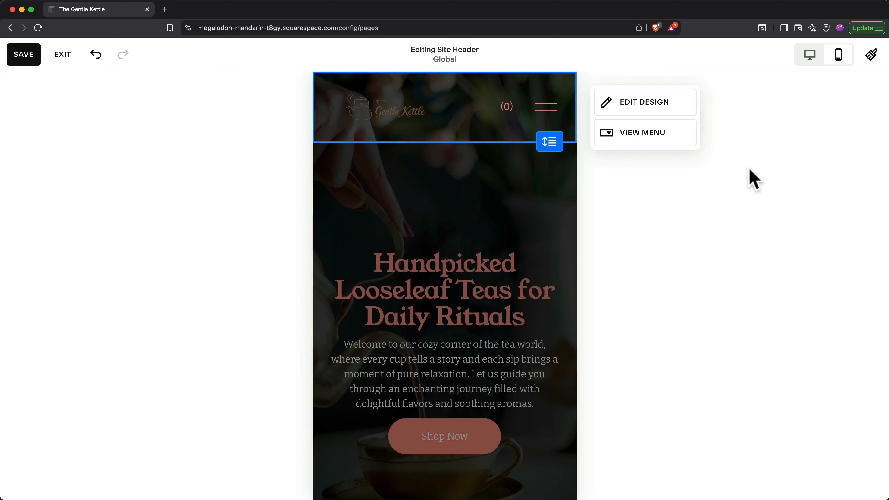
{"action": "left_click", "coordinate": [810, 56]}
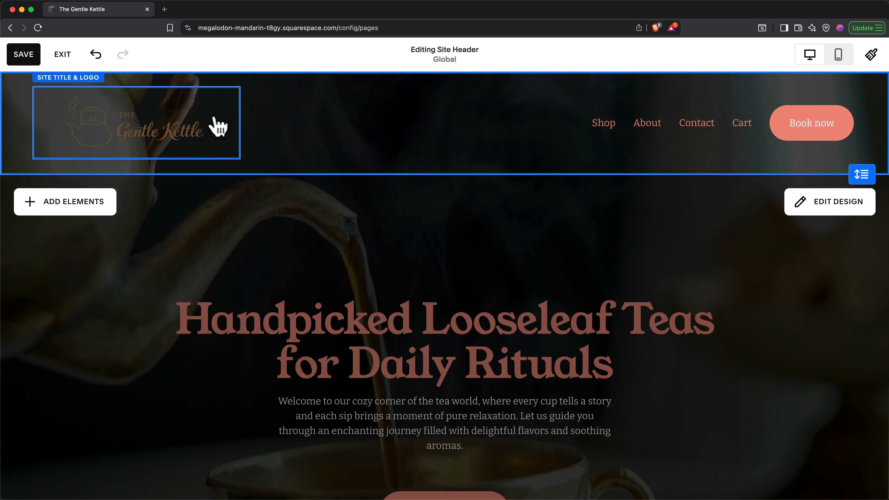
Crop the header logo image with a custom ratio, trimming the empty margins around the kettle and lettering, and save it.
{"action": "left_click", "coordinate": [212, 128]}
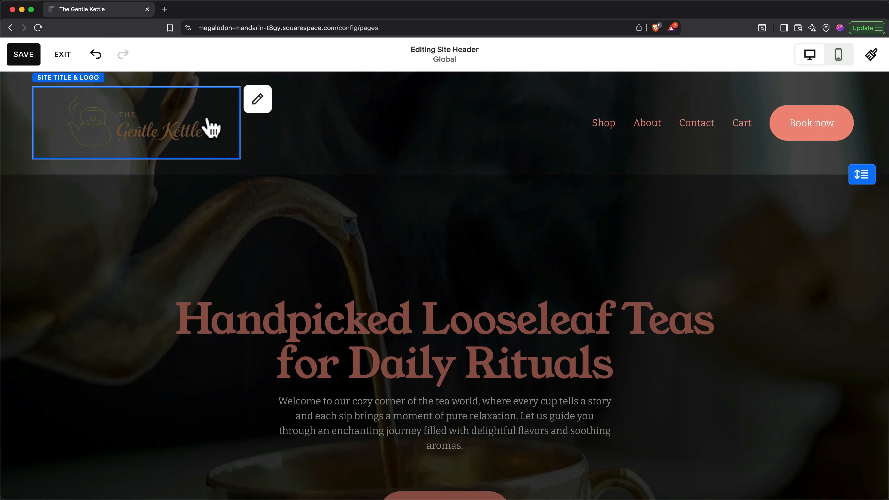
{"action": "left_click", "coordinate": [259, 103]}
{"action": "scroll", "coordinate": [166, 250], "scroll_direction": "down", "scroll_amount": 2}
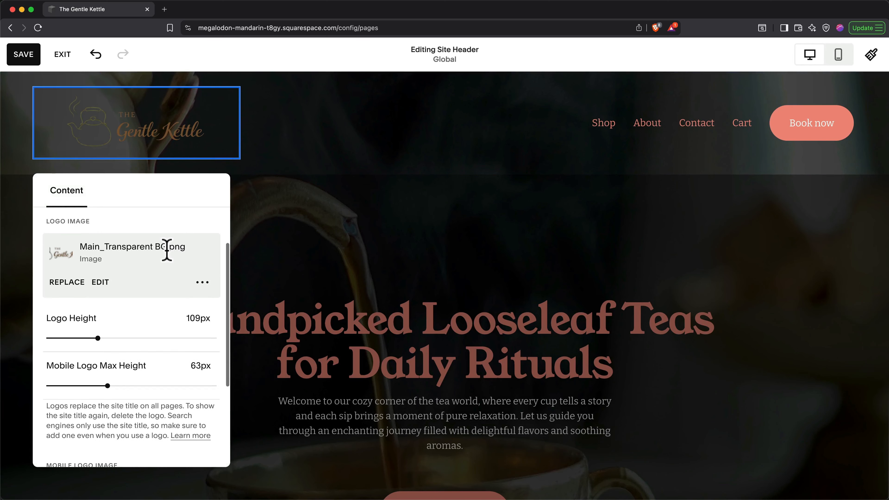
{"action": "left_click", "coordinate": [101, 283]}
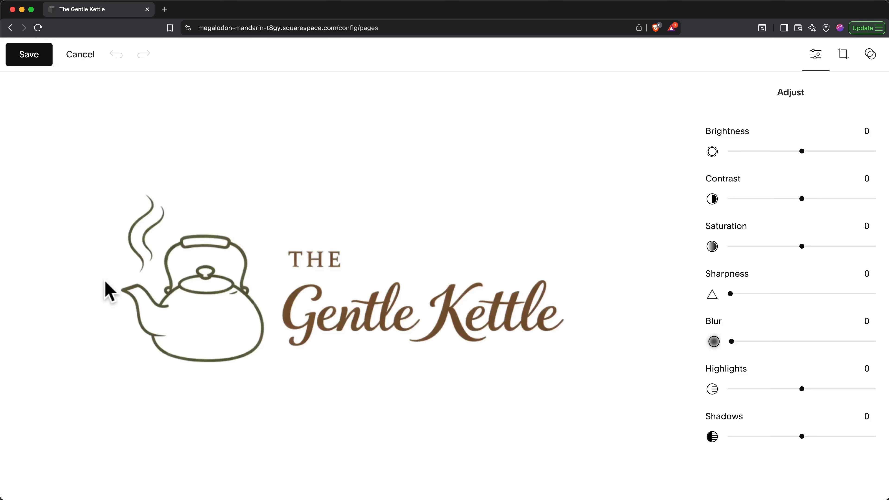
{"action": "left_click", "coordinate": [847, 56]}
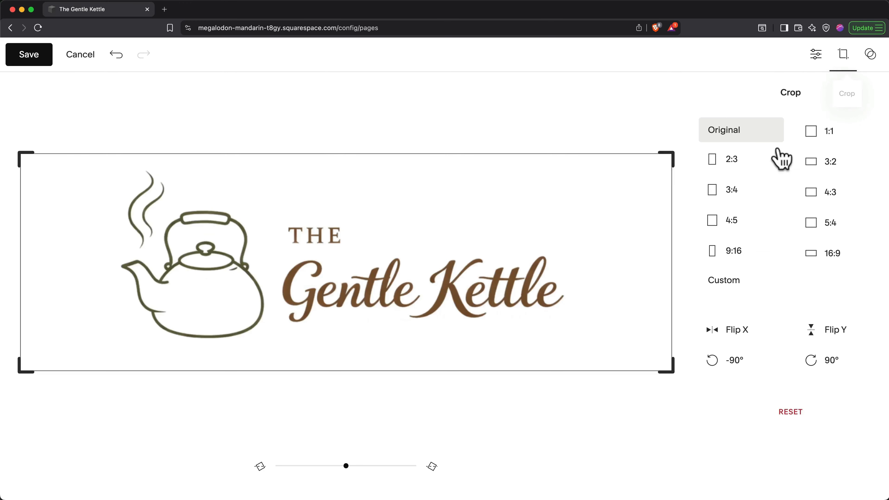
{"action": "left_click", "coordinate": [704, 295]}
{"action": "mouse_move", "coordinate": [360, 153]}
{"action": "left_mouse_down"}
{"action": "mouse_move", "coordinate": [360, 177]}
{"action": "mouse_move", "coordinate": [359, 166]}
{"action": "left_mouse_up"}
{"action": "left_click_drag", "start_coordinate": [351, 366], "coordinate": [351, 352]}
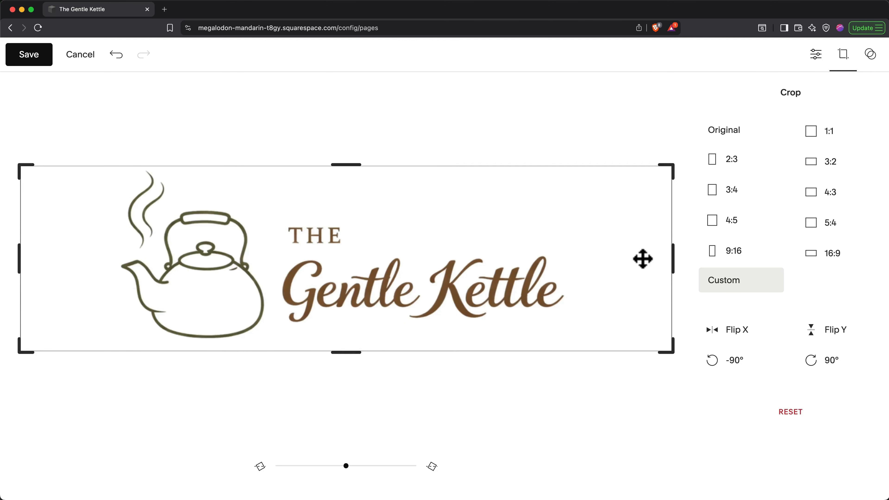
{"action": "left_click_drag", "start_coordinate": [673, 259], "coordinate": [572, 258]}
{"action": "left_click_drag", "start_coordinate": [19, 264], "coordinate": [105, 268]}
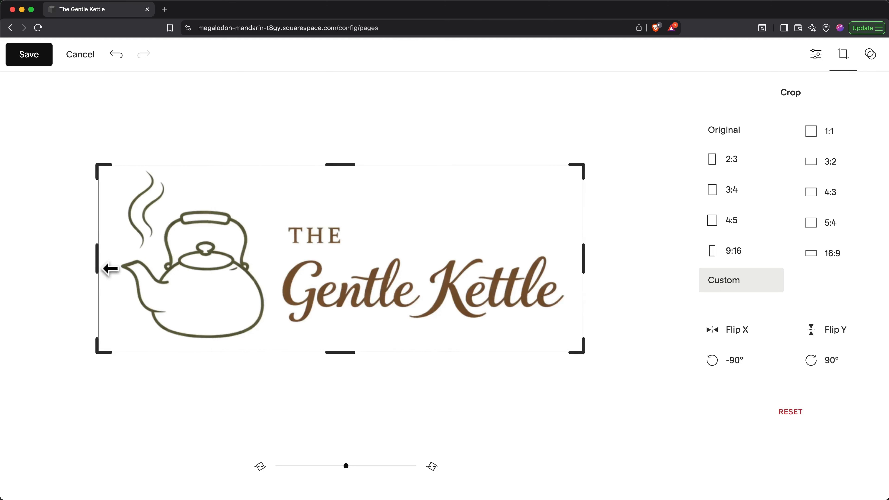
{"action": "left_click", "coordinate": [29, 58]}
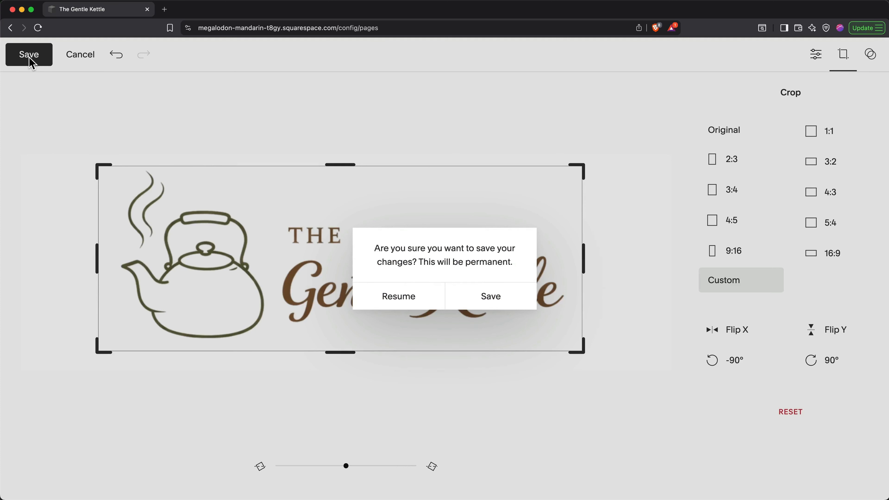
{"action": "left_click", "coordinate": [462, 290]}
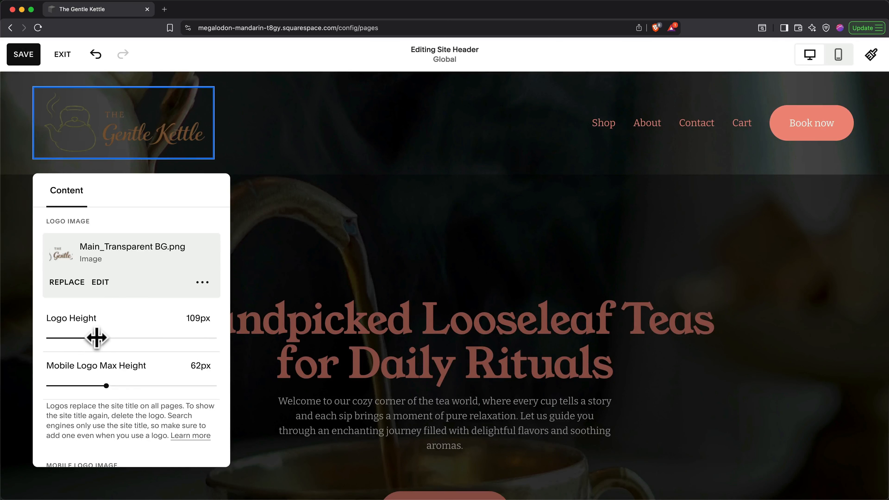
Set the cropped logo's height to 100 px and close its settings.
{"action": "left_click_drag", "start_coordinate": [99, 338], "coordinate": [93, 338]}
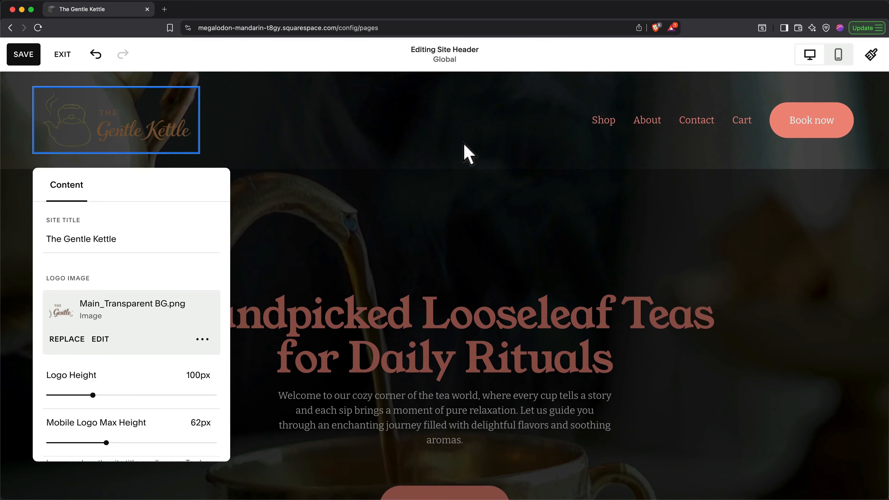
{"action": "left_click", "coordinate": [468, 154]}
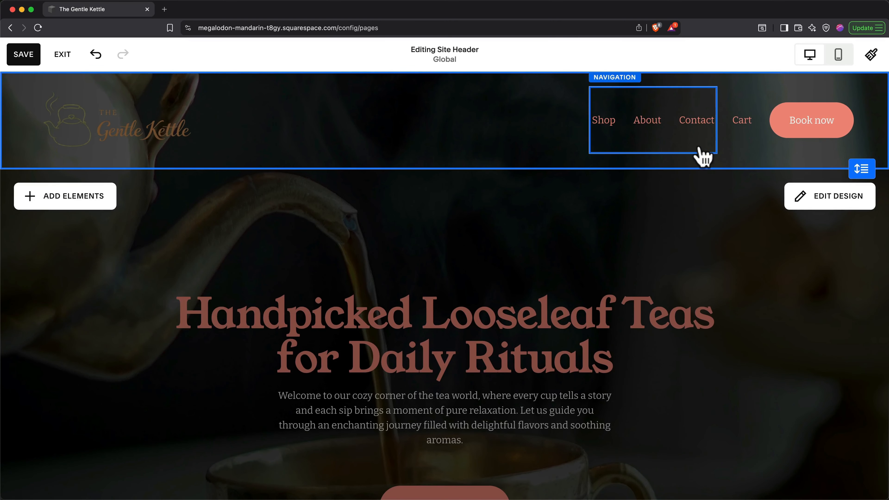
Change the site header's layout to the option with navigation links at left, the logo centred, and the button at right.
{"action": "left_click", "coordinate": [837, 208]}
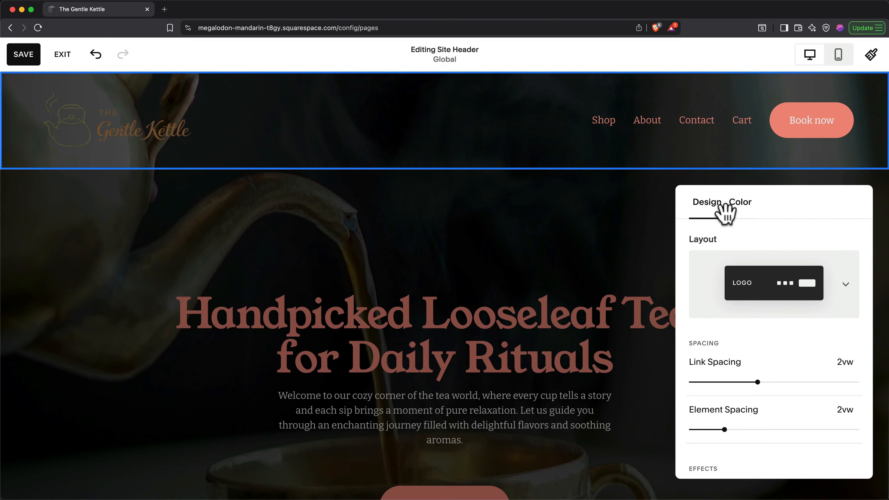
{"action": "left_click", "coordinate": [805, 289]}
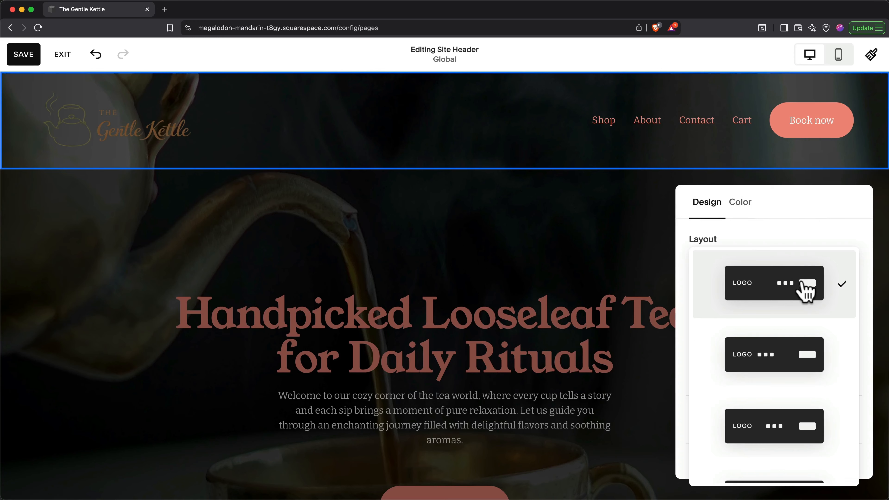
{"action": "left_click", "coordinate": [788, 358]}
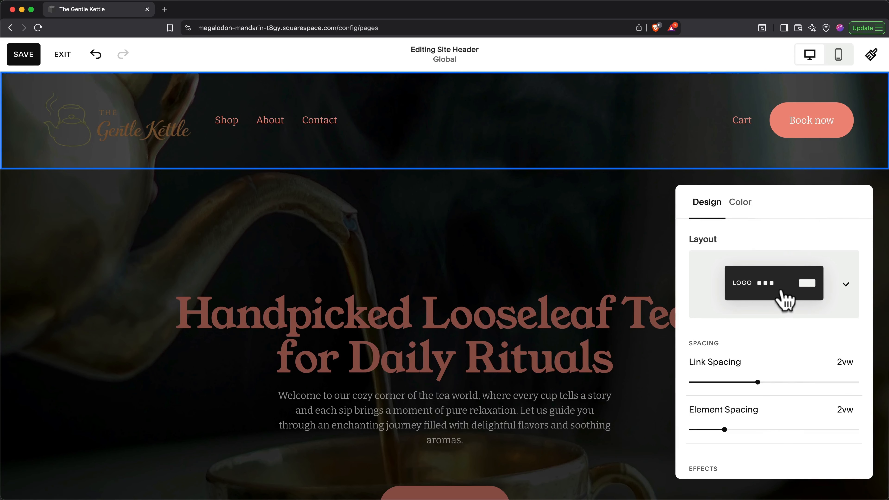
{"action": "left_click", "coordinate": [785, 299]}
{"action": "scroll", "coordinate": [784, 300], "scroll_direction": "down", "scroll_amount": 2}
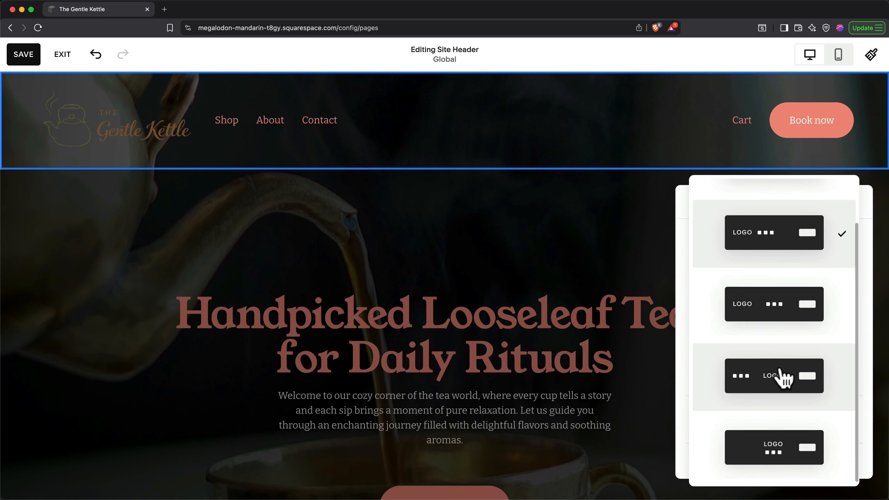
{"action": "left_click", "coordinate": [784, 377]}
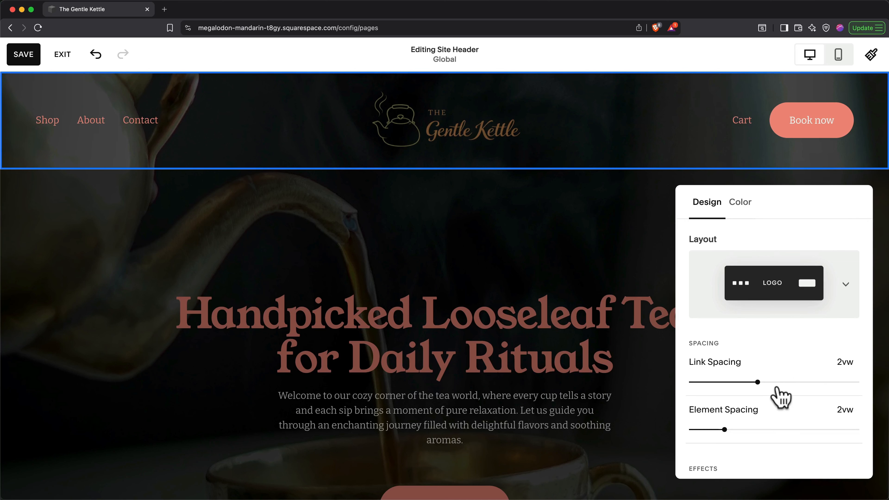
{"action": "scroll", "coordinate": [781, 398], "scroll_direction": "down", "scroll_amount": 5}
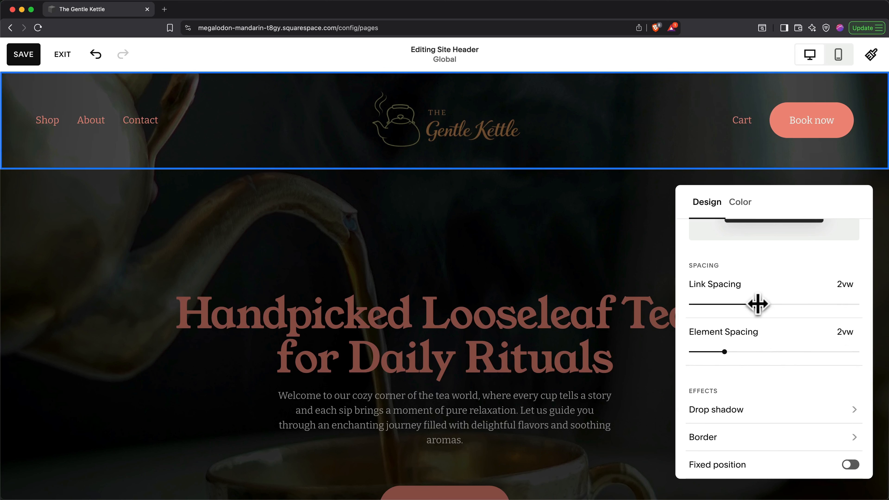
Set the header's link spacing to 1.8vw and its element spacing to 1.7vw.
{"action": "mouse_move", "coordinate": [757, 304]}
{"action": "left_mouse_down"}
{"action": "mouse_move", "coordinate": [790, 305]}
{"action": "mouse_move", "coordinate": [749, 309]}
{"action": "left_mouse_up"}
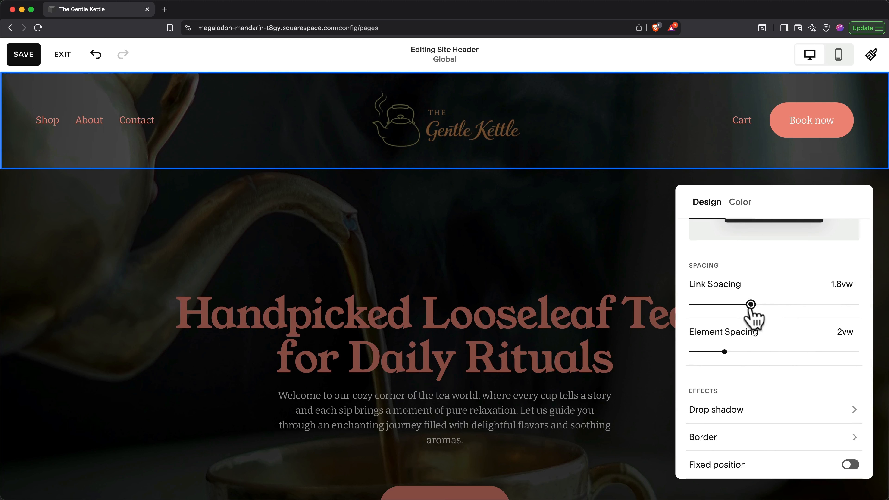
{"action": "mouse_move", "coordinate": [724, 351]}
{"action": "left_mouse_down"}
{"action": "mouse_move", "coordinate": [750, 350]}
{"action": "mouse_move", "coordinate": [719, 349]}
{"action": "left_mouse_up"}
Reduce the header height to 0.8vw and turn on its fixed position.
{"action": "scroll", "coordinate": [720, 349], "scroll_direction": "down", "scroll_amount": 4}
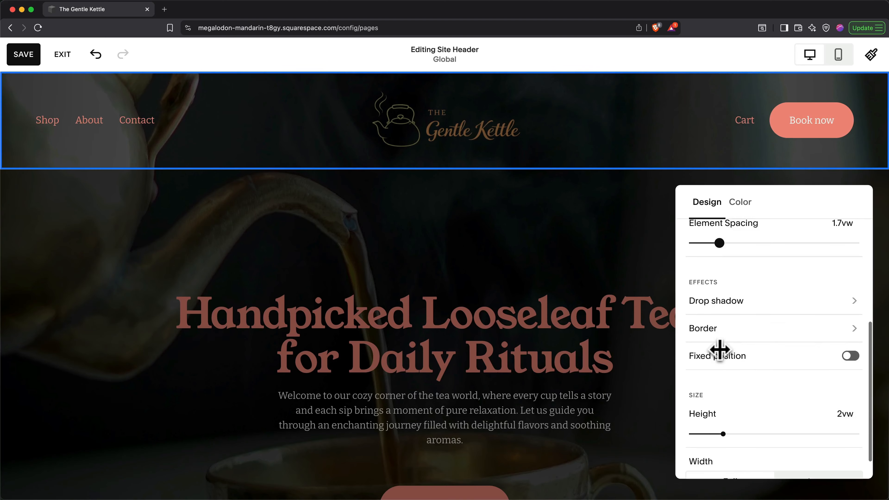
{"action": "scroll", "coordinate": [720, 349], "scroll_direction": "down", "scroll_amount": 1}
{"action": "left_click_drag", "start_coordinate": [721, 403], "coordinate": [703, 403]}
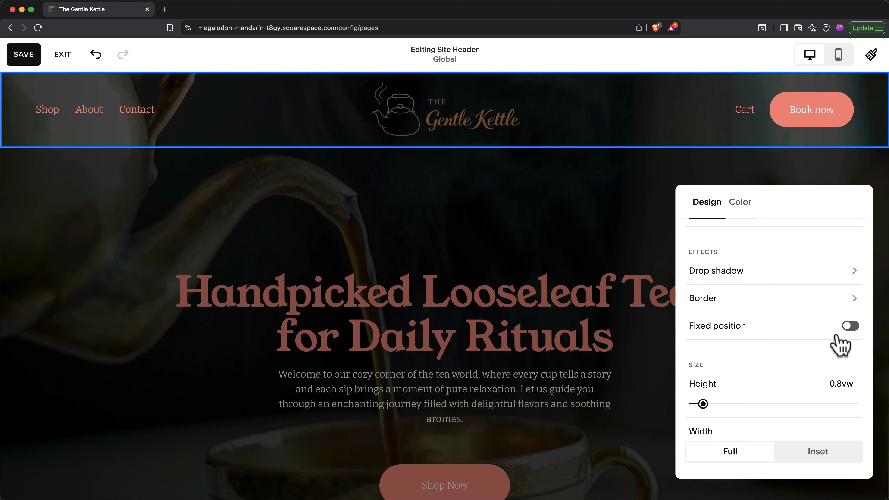
{"action": "left_click", "coordinate": [850, 327]}
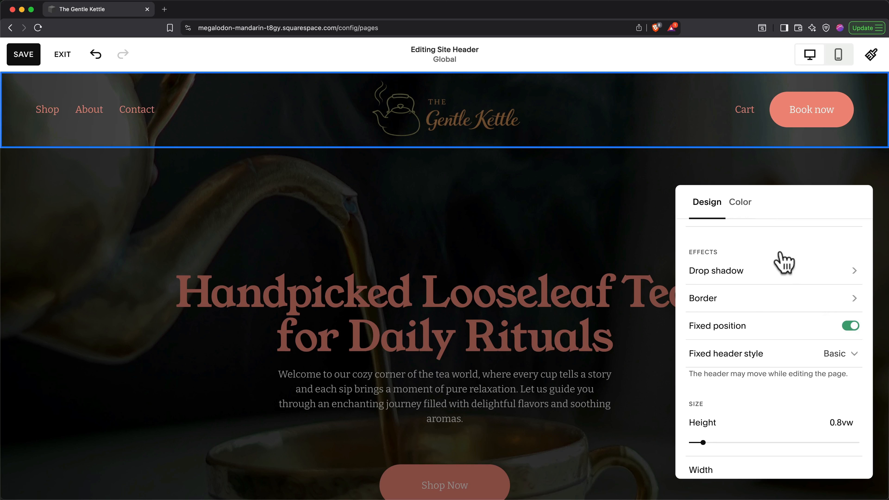
Try the Solid and Gradient color styles on the header, and return it to Adaptive.
{"action": "left_click", "coordinate": [745, 210]}
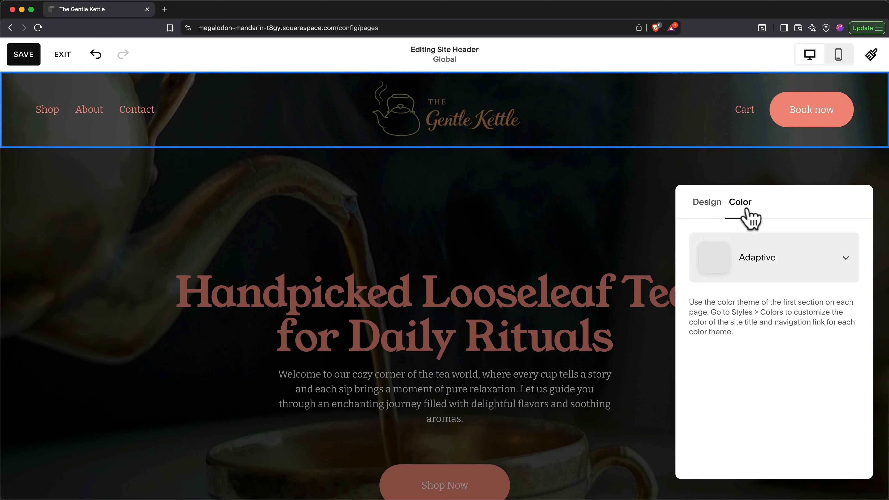
{"action": "left_click", "coordinate": [796, 254]}
{"action": "left_click", "coordinate": [774, 158]}
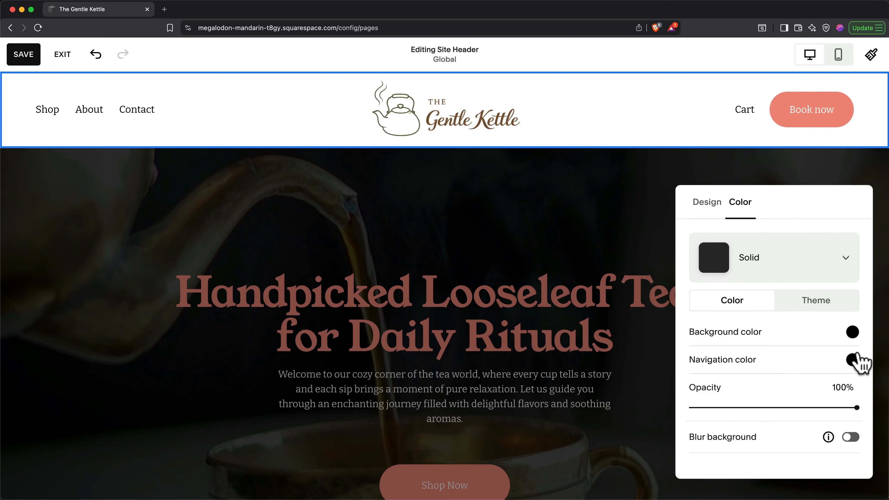
{"action": "left_click", "coordinate": [793, 267]}
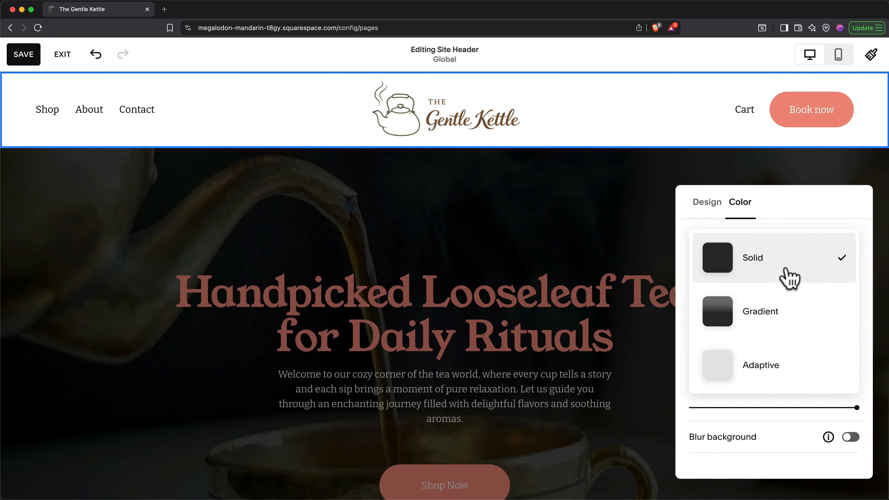
{"action": "left_click", "coordinate": [761, 313]}
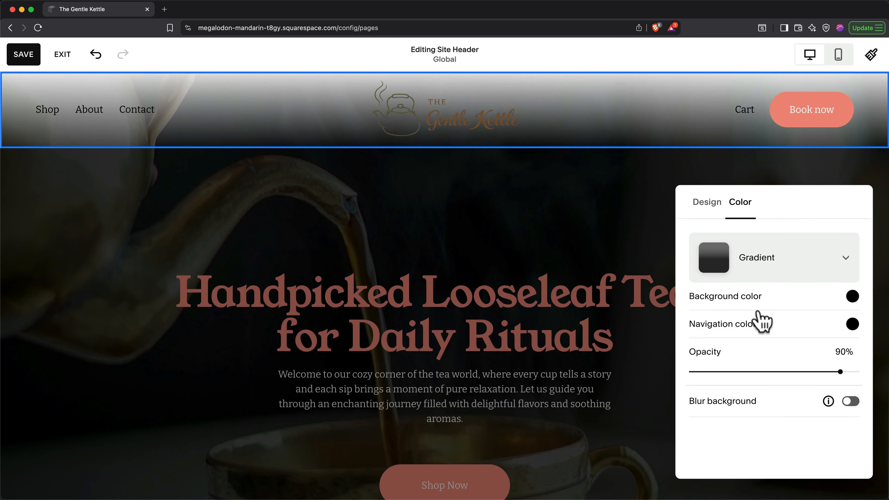
{"action": "left_click", "coordinate": [780, 267]}
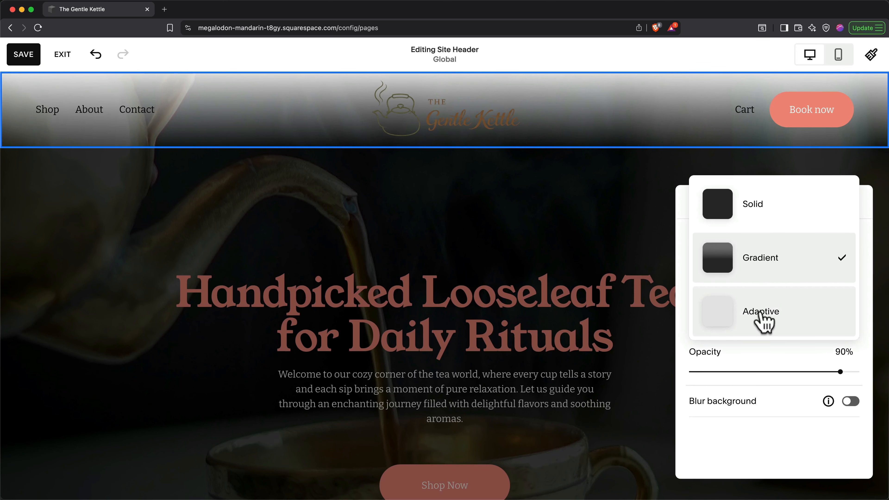
{"action": "left_click", "coordinate": [764, 321]}
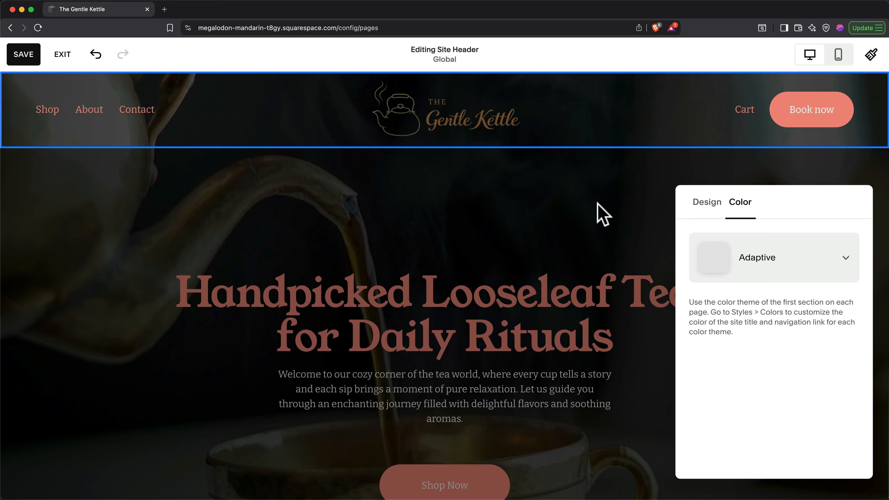
Change the text of the header's Book now button to "Shop Now".
{"action": "left_click", "coordinate": [781, 127]}
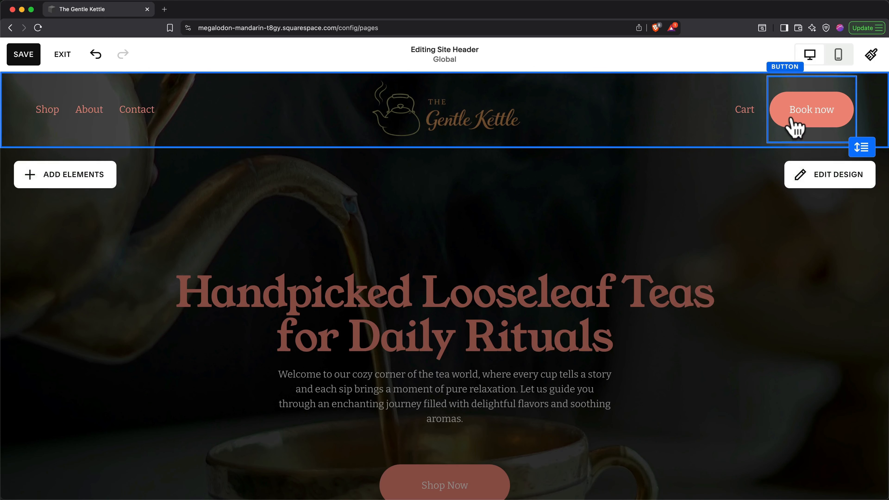
{"action": "left_click", "coordinate": [779, 118]}
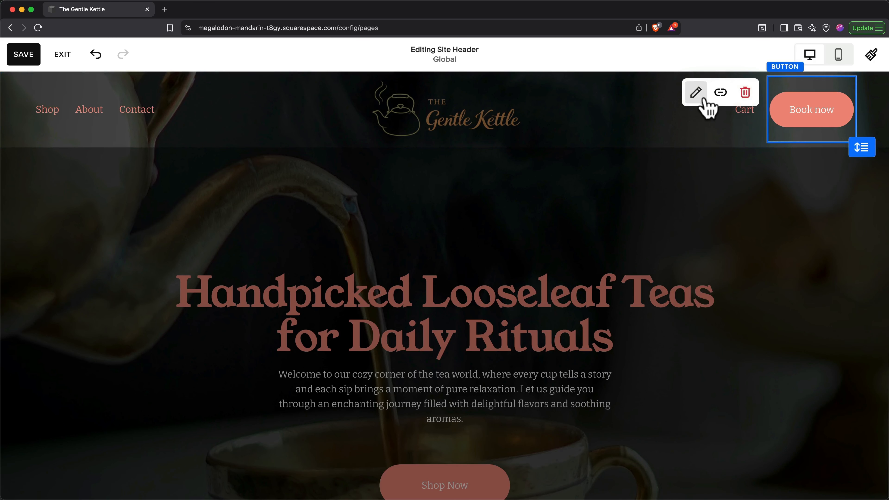
{"action": "left_click", "coordinate": [697, 96]}
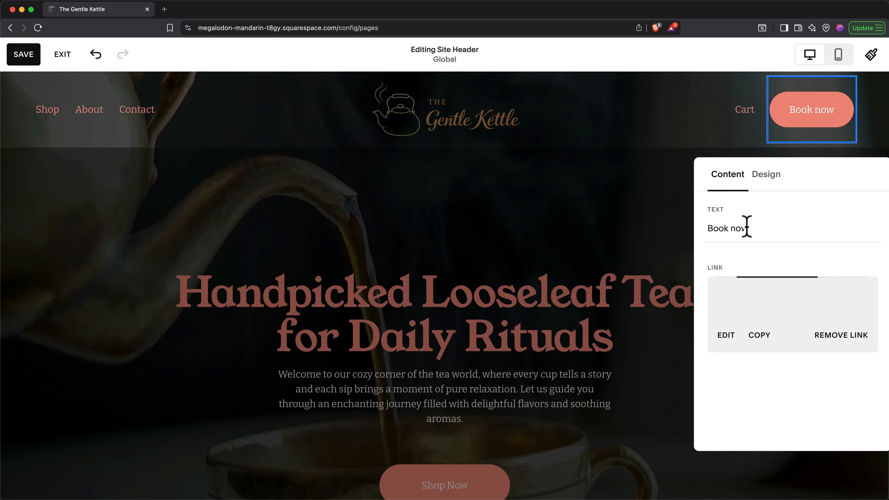
{"action": "left_click_drag", "start_coordinate": [746, 227], "coordinate": [707, 227]}
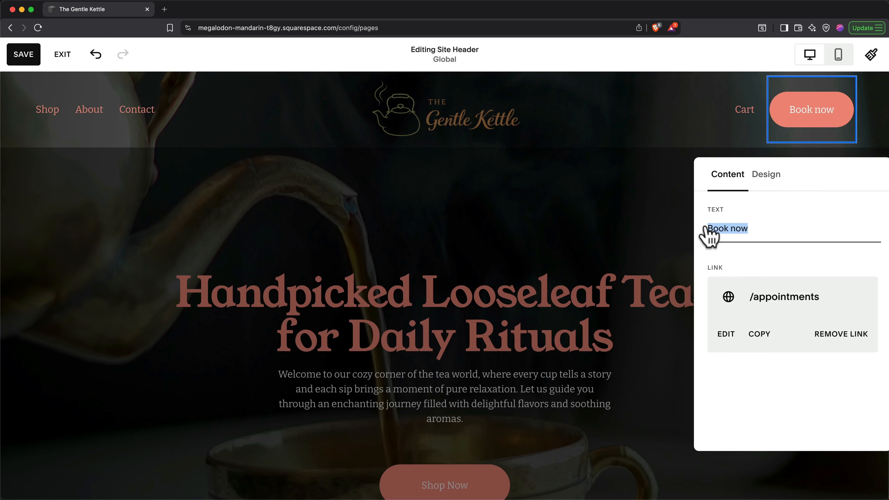
{"action": "type", "text": "Shop Now"}
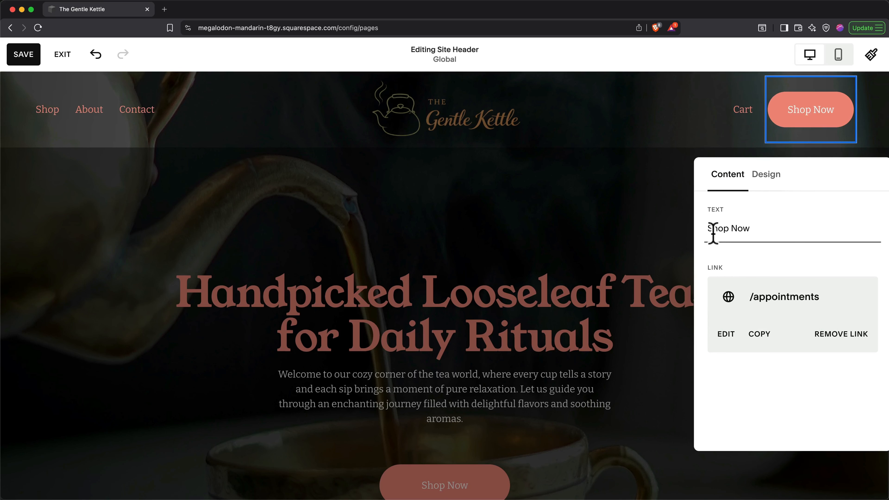
Replace the header button's link with the URL /shop, and save the header edits and exit editing.
{"action": "left_click", "coordinate": [727, 334]}
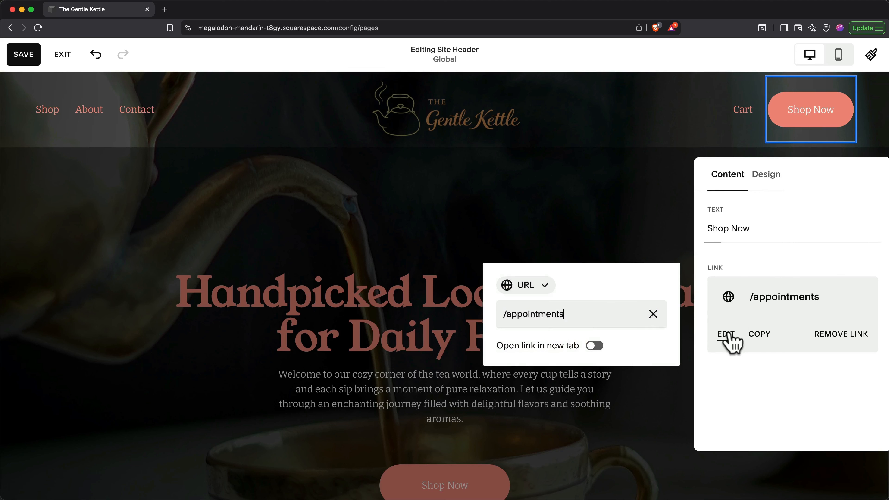
{"action": "left_click", "coordinate": [653, 313]}
{"action": "left_click", "coordinate": [579, 352]}
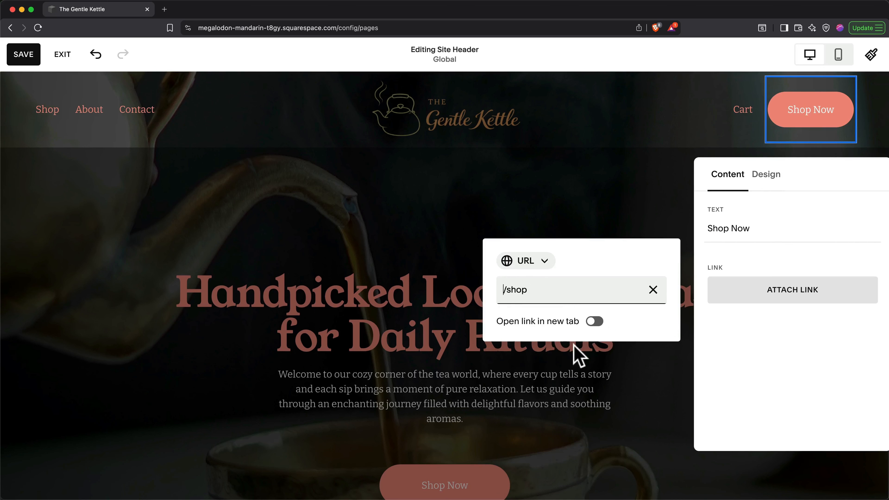
{"action": "left_click", "coordinate": [597, 144]}
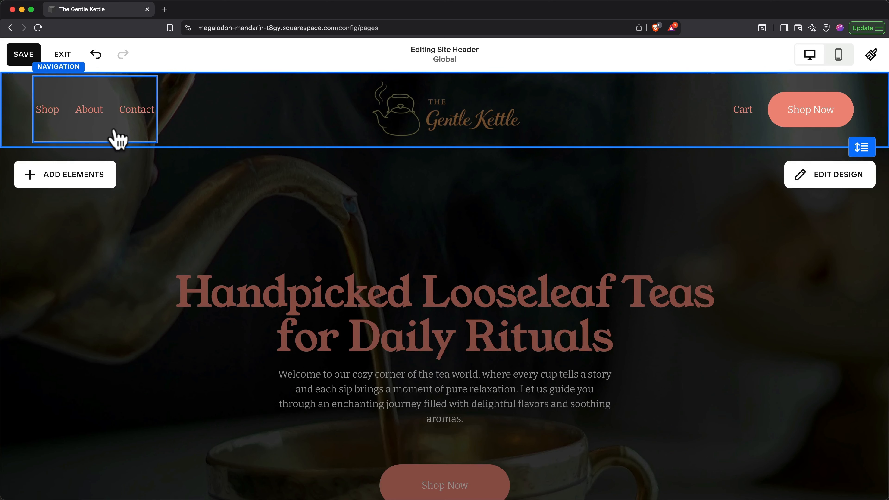
{"action": "left_click", "coordinate": [24, 55]}
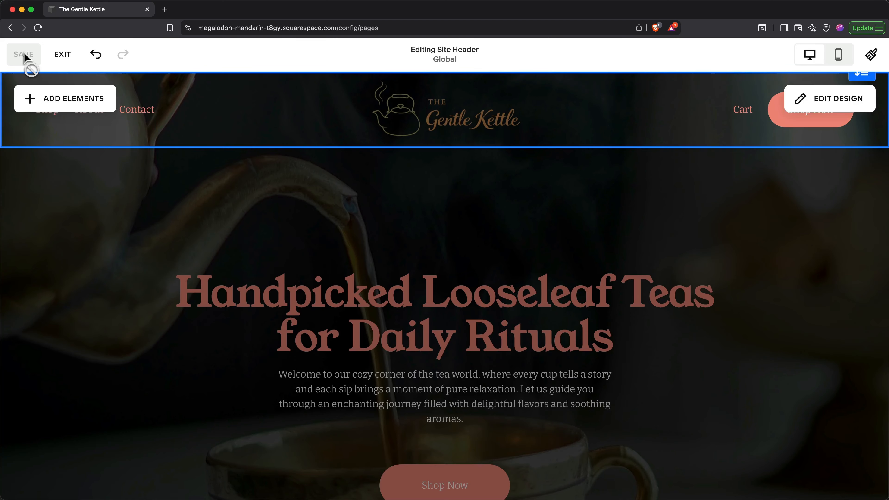
{"action": "left_click", "coordinate": [62, 57]}
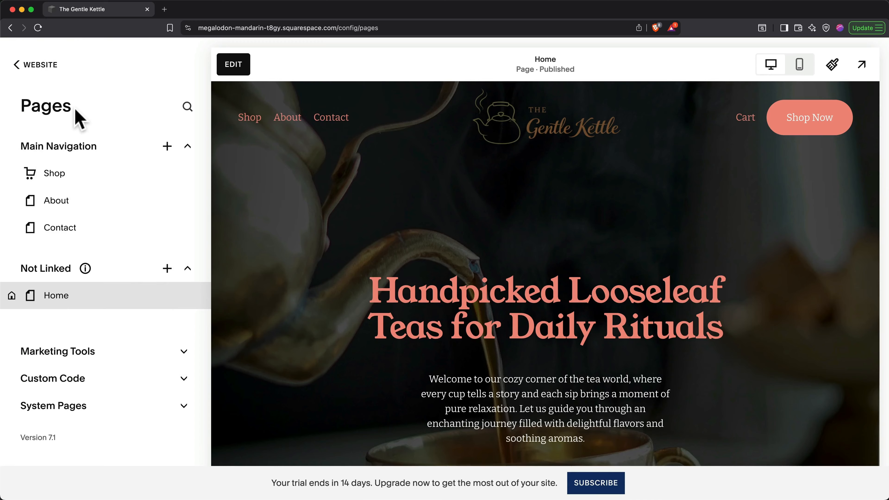
Move the About page above Shop in the Main Navigation page list.
{"action": "mouse_move", "coordinate": [20, 205]}
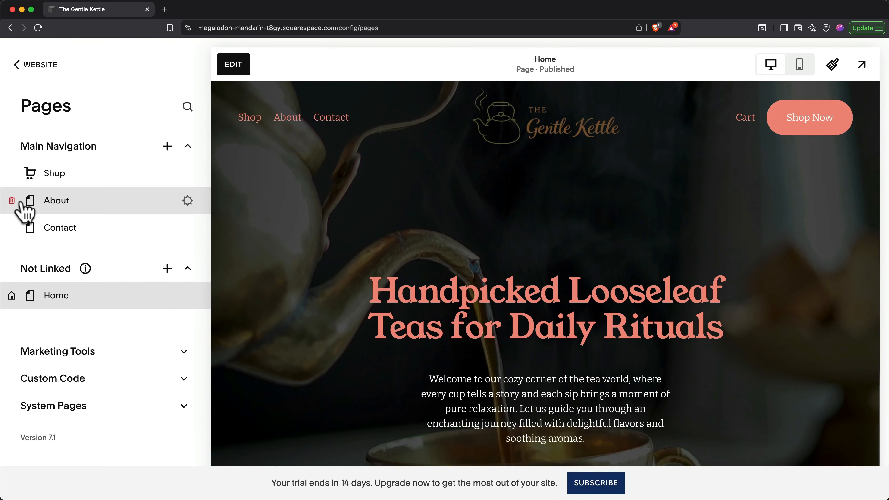
{"action": "left_click_drag", "start_coordinate": [26, 204], "coordinate": [27, 178]}
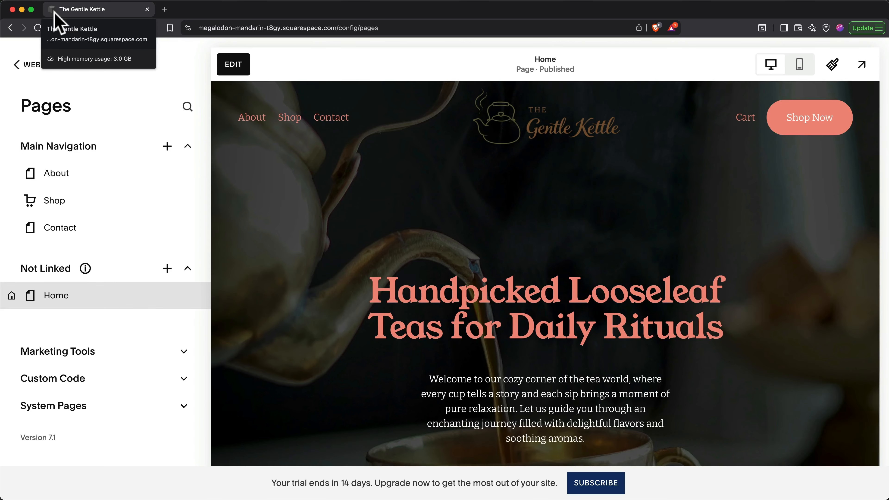
Upload 2.png from the Icon folder as the site's default favicon in the website settings, and reload the site.
{"action": "left_click", "coordinate": [22, 66]}
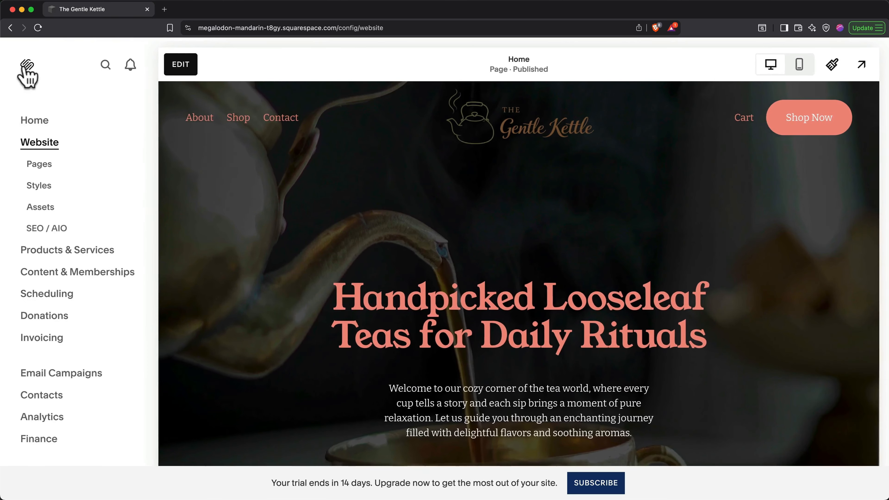
{"action": "scroll", "coordinate": [74, 243], "scroll_direction": "down", "scroll_amount": 3}
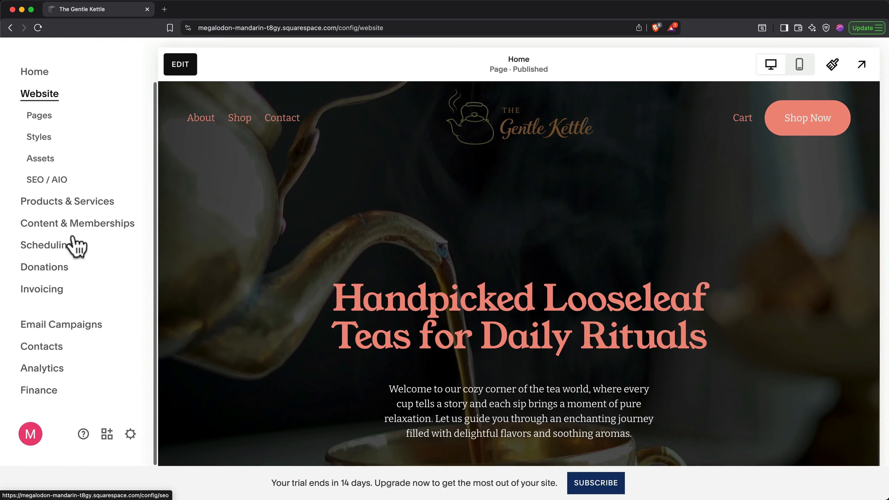
{"action": "left_click", "coordinate": [132, 436]}
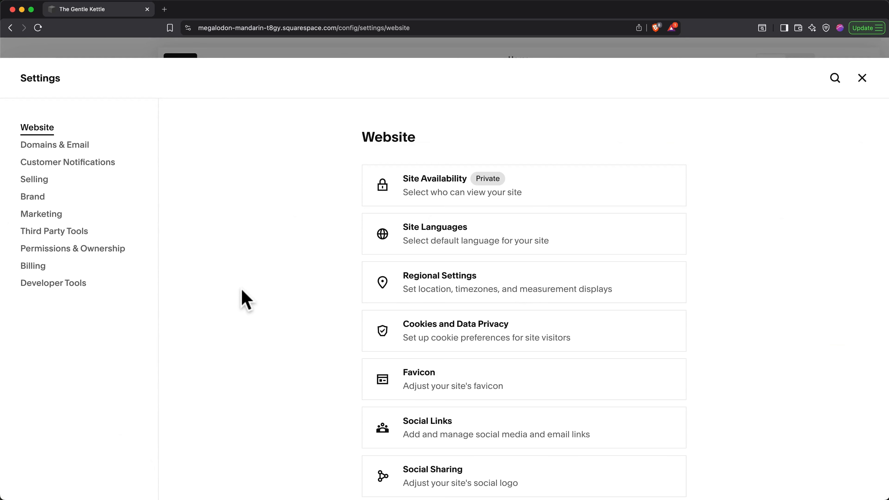
{"action": "left_click", "coordinate": [392, 380]}
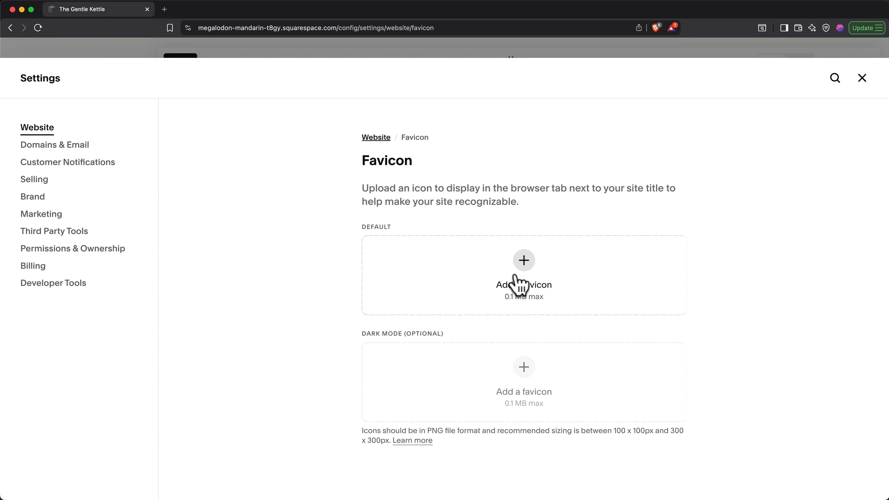
{"action": "left_click", "coordinate": [524, 267]}
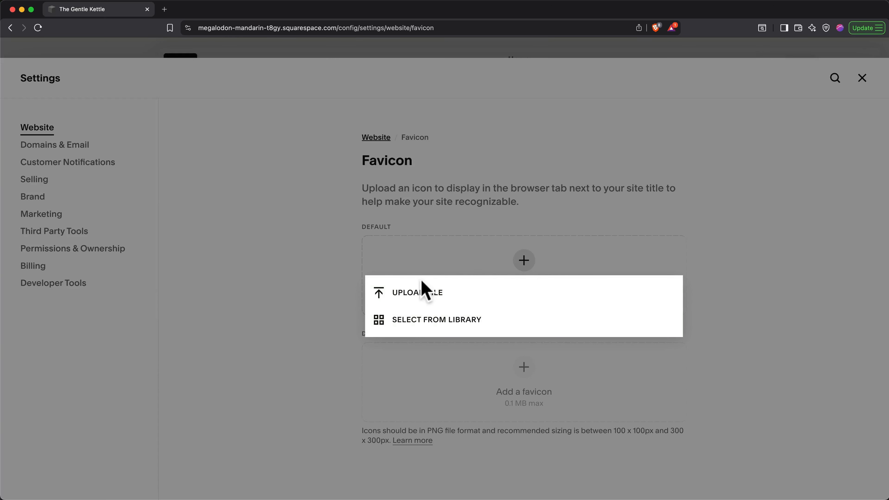
{"action": "left_click", "coordinate": [412, 294]}
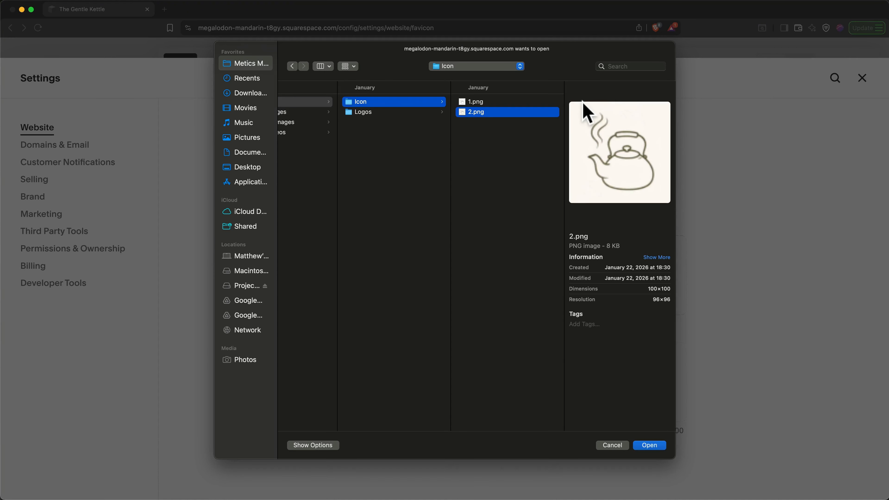
{"action": "key", "text": "Return"}
{"action": "left_click", "coordinate": [845, 83]}
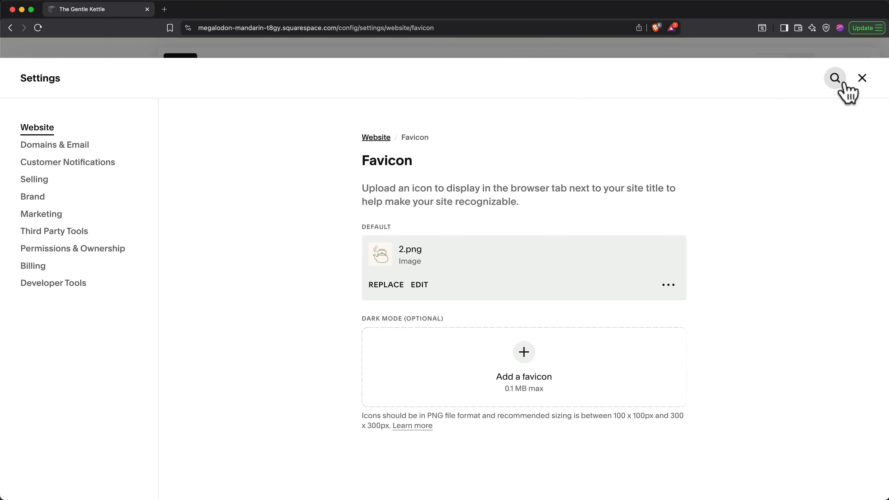
{"action": "left_click", "coordinate": [862, 79]}
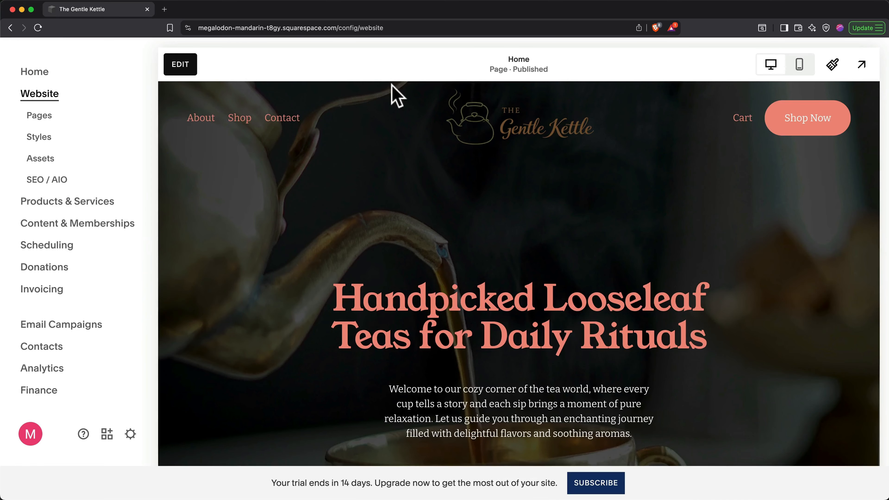
{"action": "left_click", "coordinate": [39, 28]}
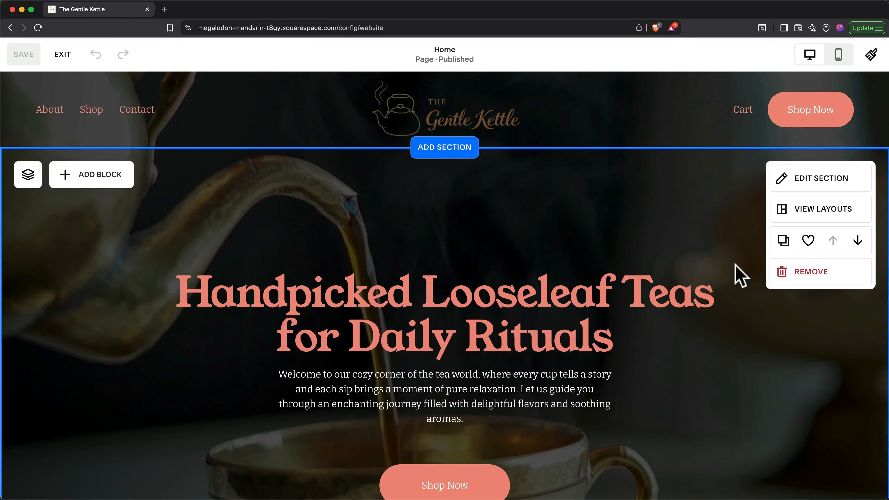
Open the site footer for editing and replace the placeholder text under Location with the business's street address, city, state and ZIP code.
{"action": "scroll", "coordinate": [740, 275], "scroll_direction": "down", "scroll_amount": 20}
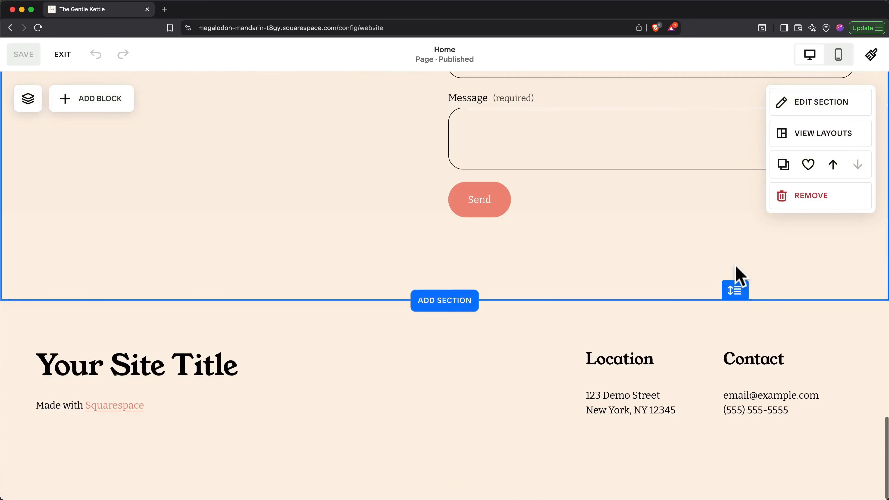
{"action": "mouse_move", "coordinate": [532, 408]}
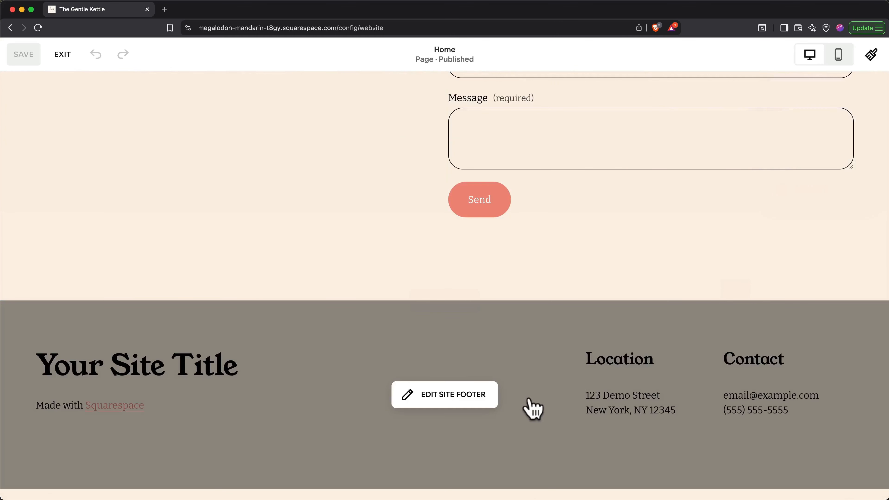
{"action": "left_click", "coordinate": [470, 400]}
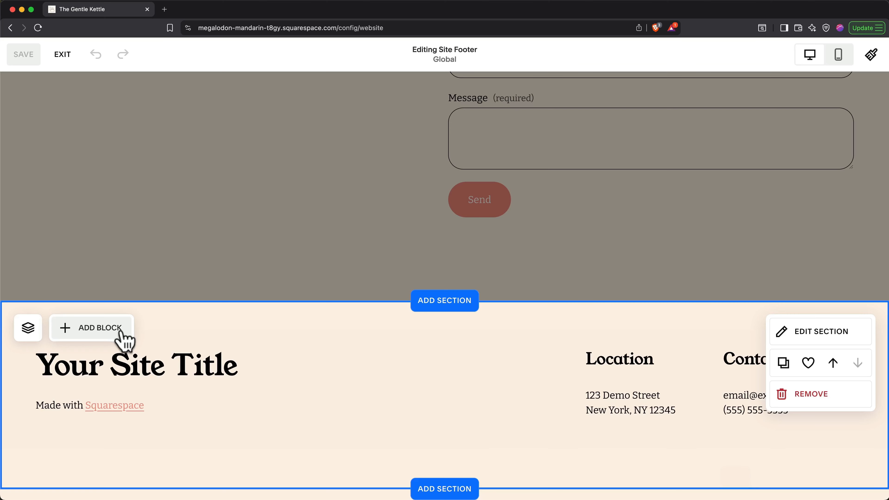
{"action": "left_click_drag", "start_coordinate": [675, 411], "coordinate": [589, 391]}
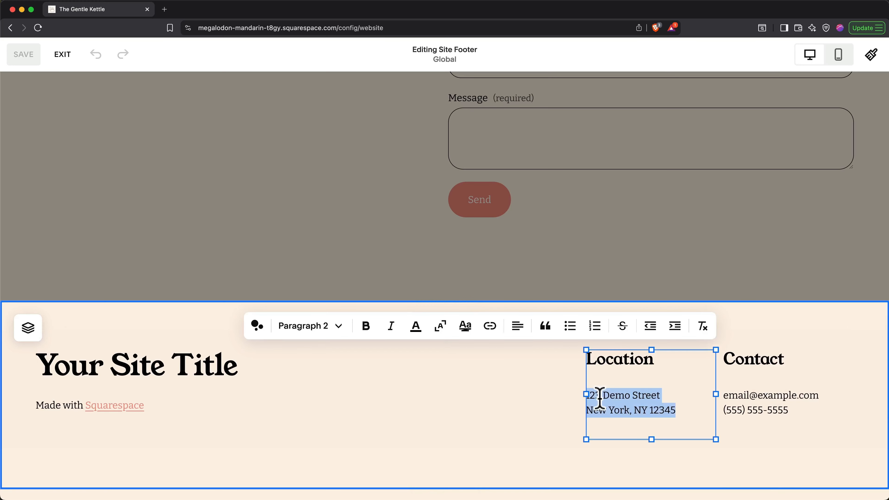
{"action": "type", "text": "456 Caroline St"}
{"action": "key", "text": "shift+Return"}
{"action": "type", "text": "San Francisco, CA 94"}
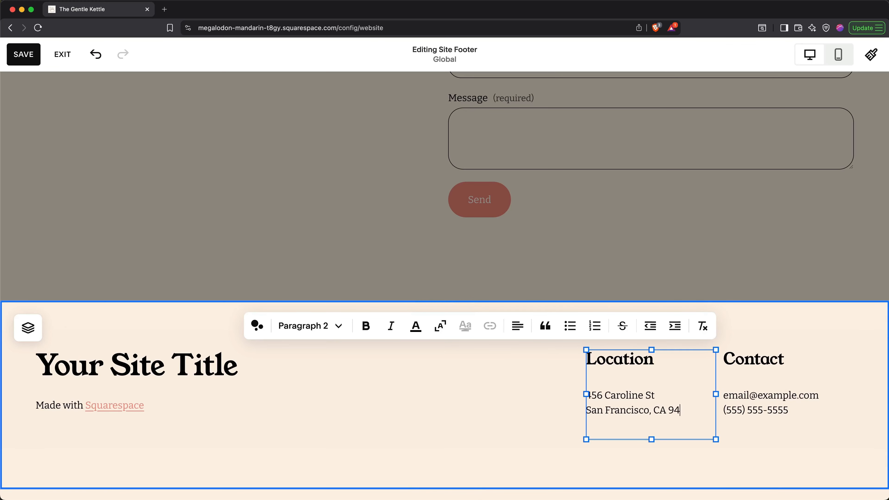
Replace the placeholder phone number under the footer's Contact heading with the business's phone number, and select the e-mail address line.
{"action": "left_click", "coordinate": [802, 413]}
{"action": "key", "text": "BackSpace"}
{"action": "key", "text": "BackSpace"}
{"action": "key", "text": "BackSpace"}
{"action": "key", "text": "BackSpace"}
{"action": "key", "text": "BackSpace"}
{"action": "key", "text": "BackSpace"}
{"action": "key", "text": "BackSpace"}
{"action": "key", "text": "BackSpace"}
{"action": "key", "text": "BackSpace"}
{"action": "key", "text": "BackSpace"}
{"action": "key", "text": "BackSpace"}
{"action": "key", "text": "BackSpace"}
{"action": "key", "text": "BackSpace"}
{"action": "type", "text": "415) 555-0134"}
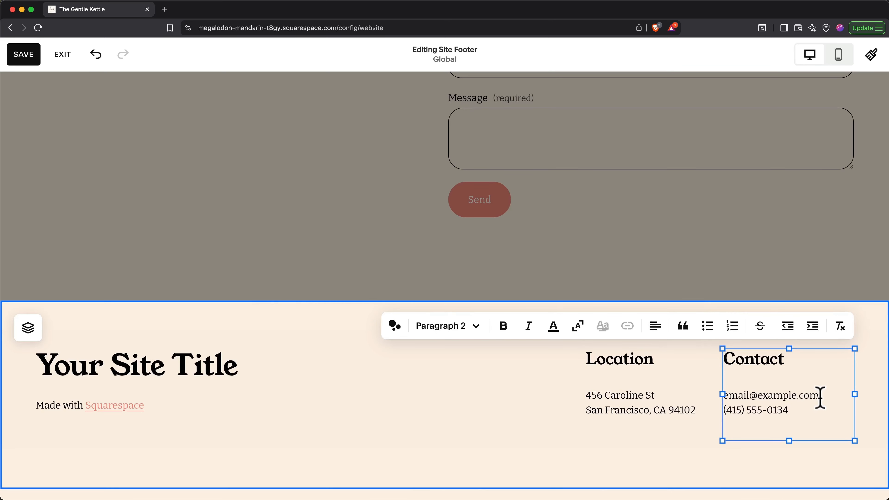
{"action": "left_click_drag", "start_coordinate": [820, 398], "coordinate": [726, 397]}
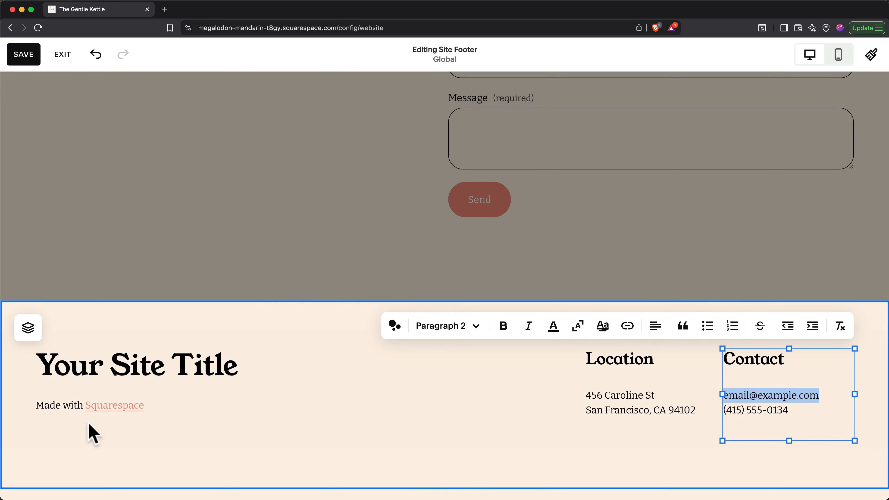
Delete the "Made with Squarespace" and "Your Site Title" text blocks from the footer.
{"action": "left_click", "coordinate": [66, 404]}
{"action": "left_click", "coordinate": [182, 374]}
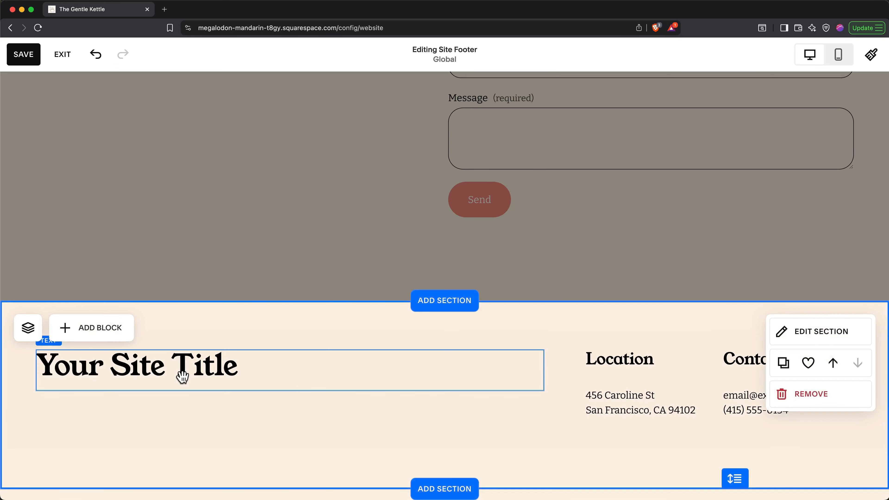
{"action": "left_click", "coordinate": [183, 373]}
{"action": "left_click", "coordinate": [181, 327]}
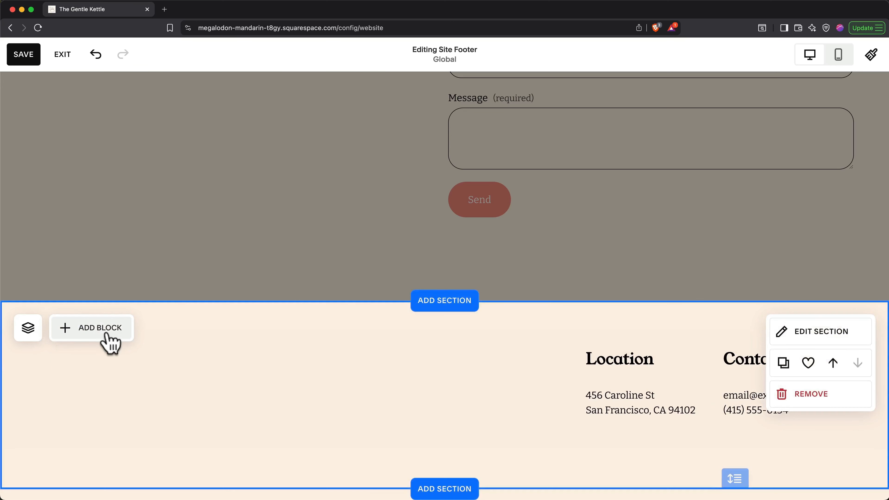
Add an image block to the footer with the newest Main_Transparent BG.png from the library, and shorten the block to fit the logo.
{"action": "left_click", "coordinate": [98, 327]}
{"action": "left_click", "coordinate": [151, 211]}
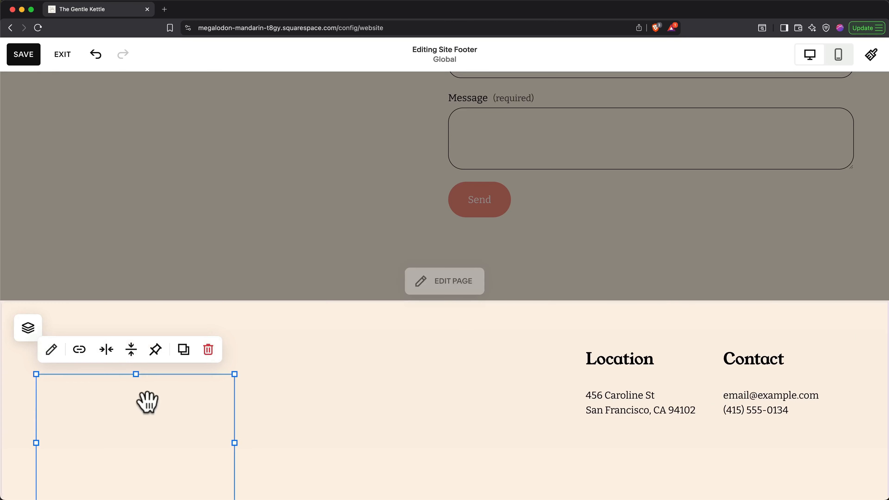
{"action": "left_click", "coordinate": [142, 424]}
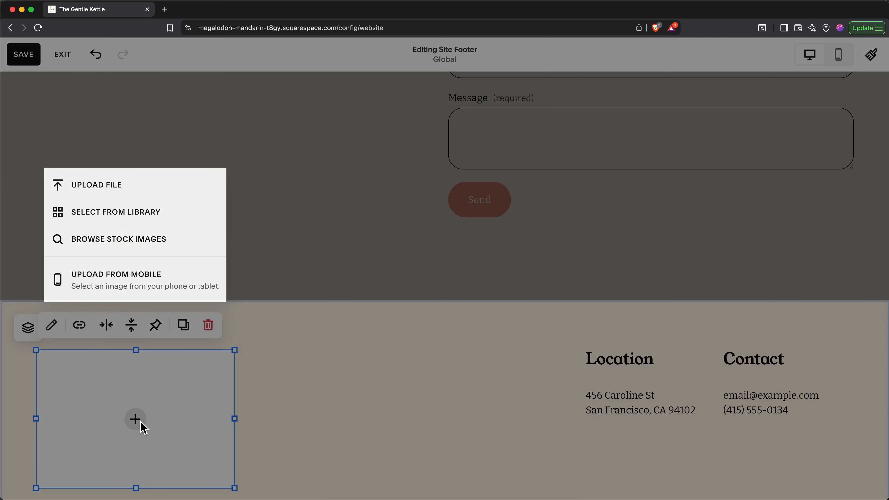
{"action": "left_click", "coordinate": [140, 210]}
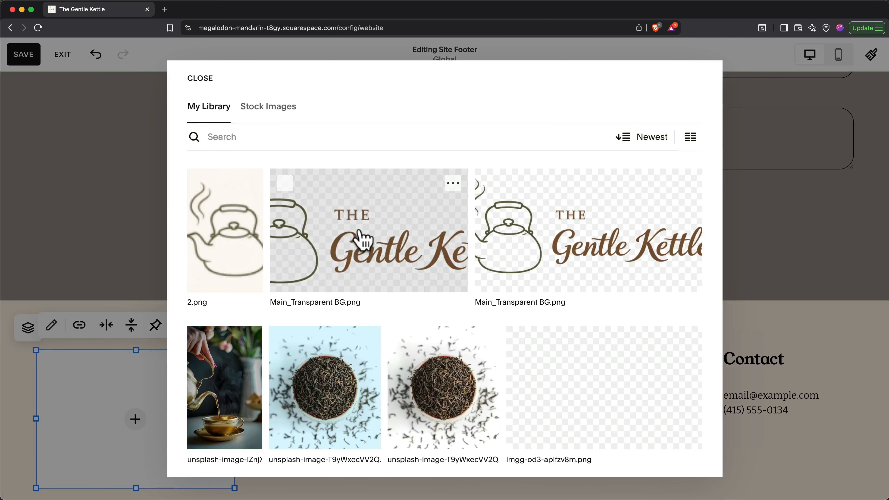
{"action": "left_click", "coordinate": [377, 249]}
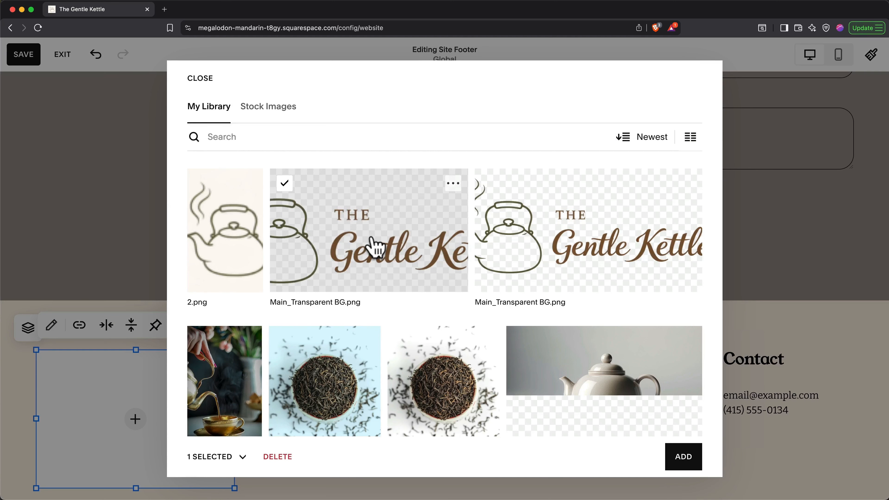
{"action": "left_click", "coordinate": [684, 457]}
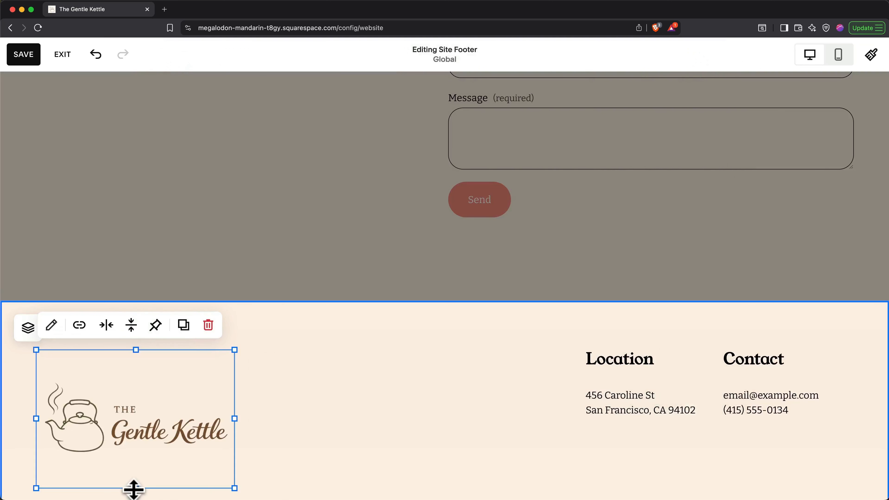
{"action": "left_click_drag", "start_coordinate": [136, 488], "coordinate": [135, 420]}
{"action": "left_click", "coordinate": [267, 479]}
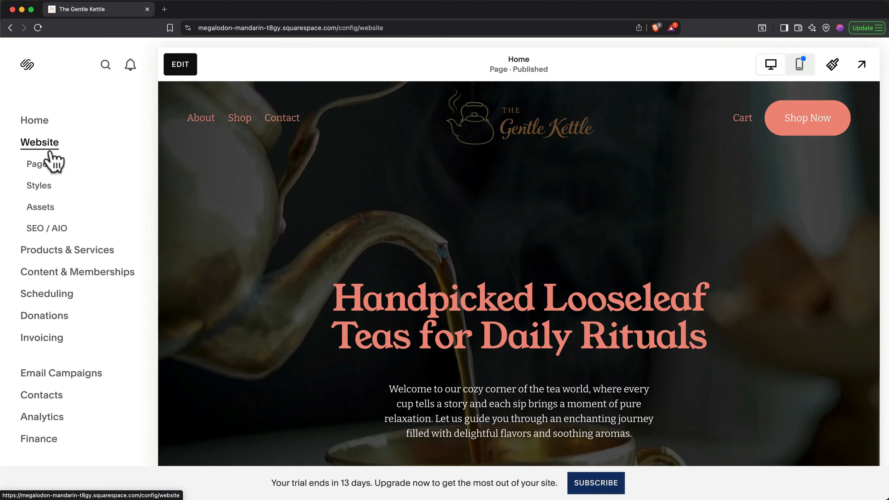
Add an FAQ page to the Main Navigation using the "Your Questions, Answered" template, keeping the name FAQ.
{"action": "left_click", "coordinate": [39, 165]}
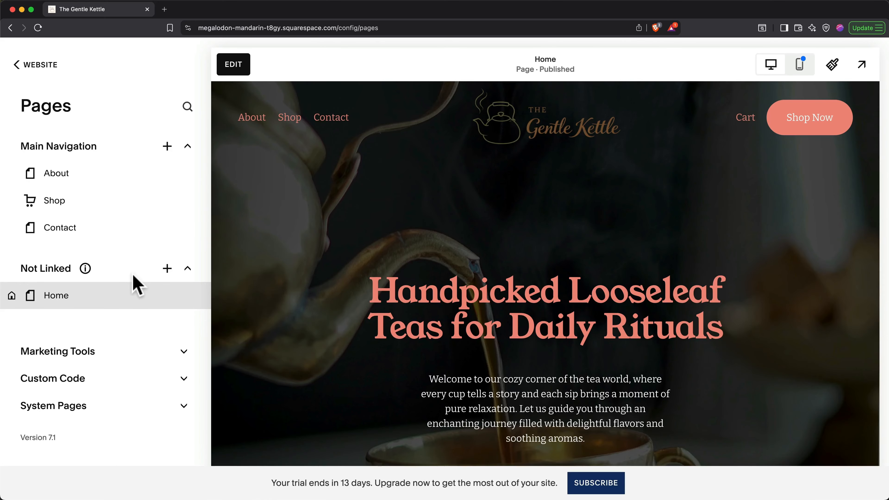
{"action": "left_click", "coordinate": [167, 146]}
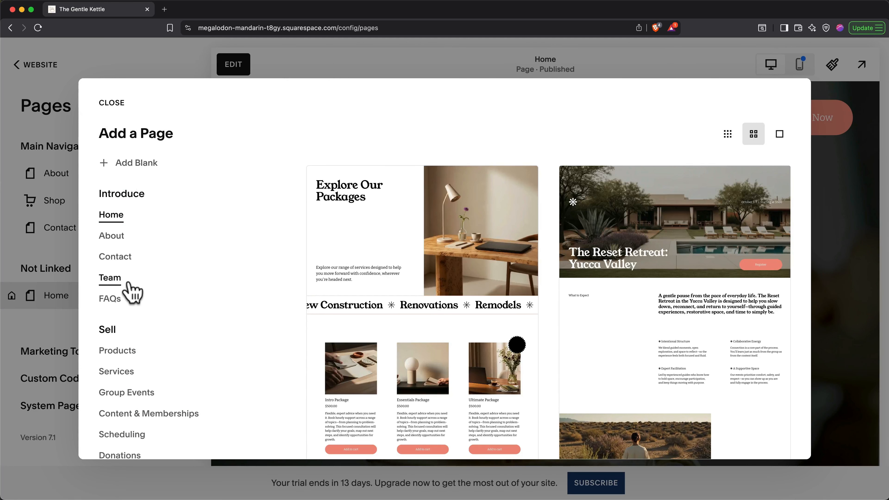
{"action": "left_click", "coordinate": [109, 298]}
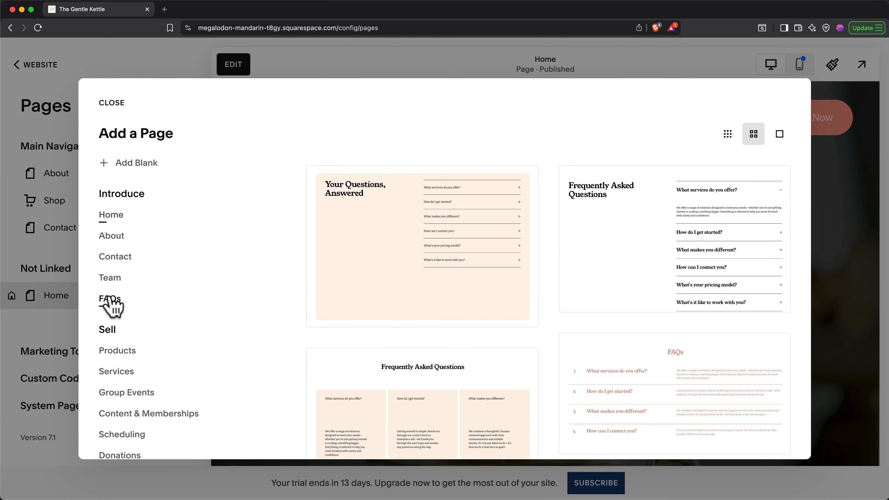
{"action": "left_click", "coordinate": [395, 277]}
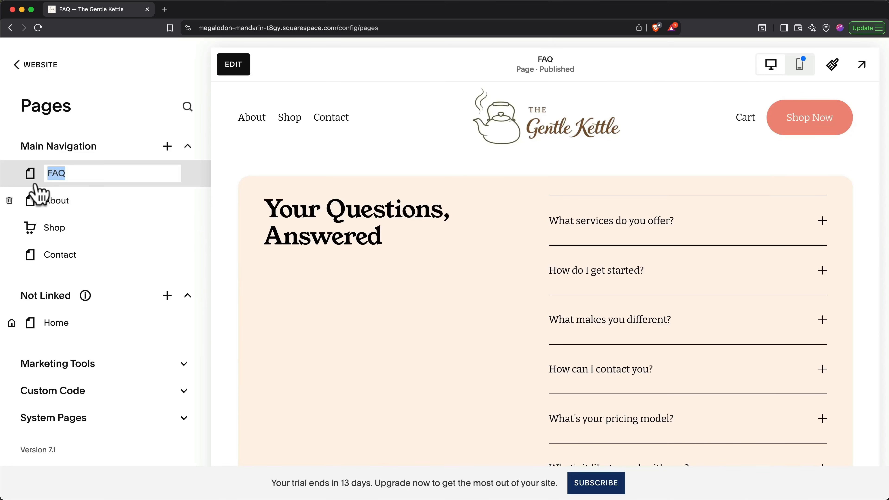
{"action": "left_click_drag", "start_coordinate": [32, 180], "coordinate": [31, 269]}
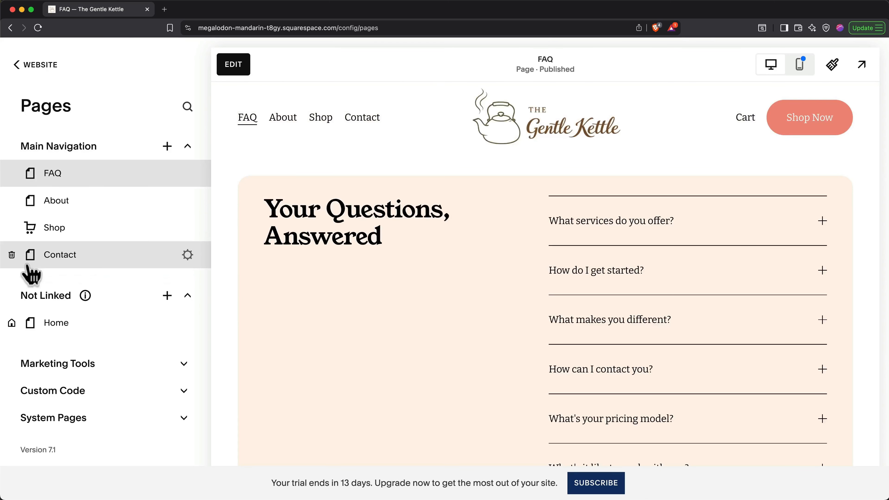
Move the Contact page from Main Navigation to Not Linked and delete it.
{"action": "left_click_drag", "start_coordinate": [32, 275], "coordinate": [31, 317]}
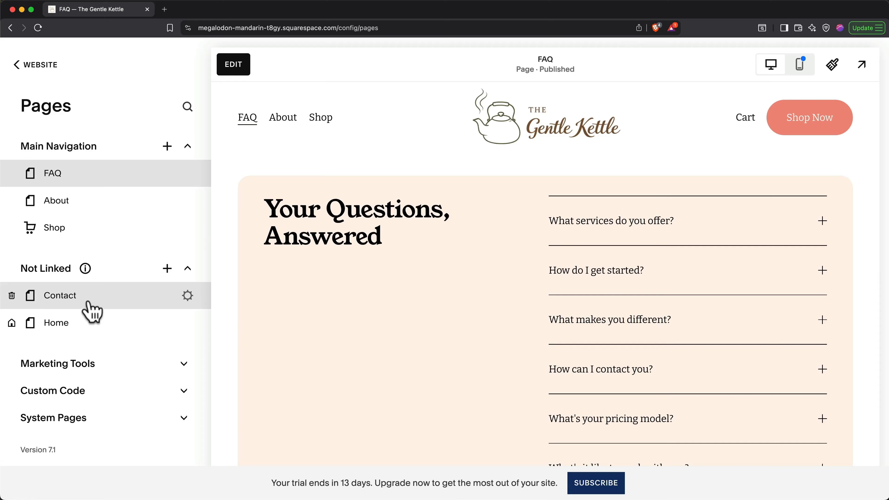
{"action": "left_click", "coordinate": [12, 296]}
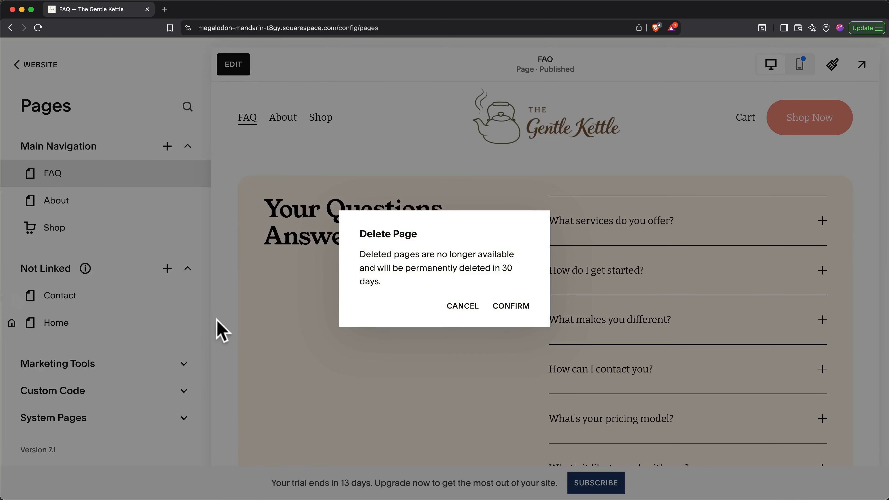
{"action": "left_click", "coordinate": [509, 307]}
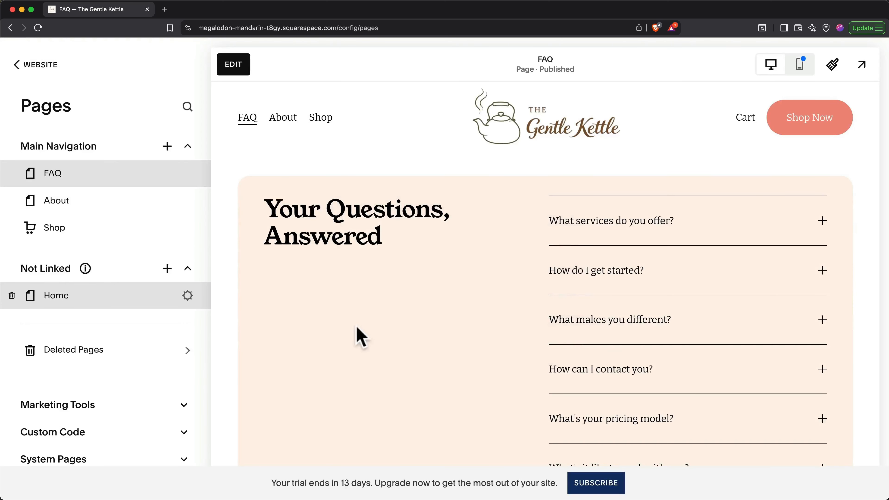
Restore the Contact page from Deleted Pages.
{"action": "left_click", "coordinate": [158, 356]}
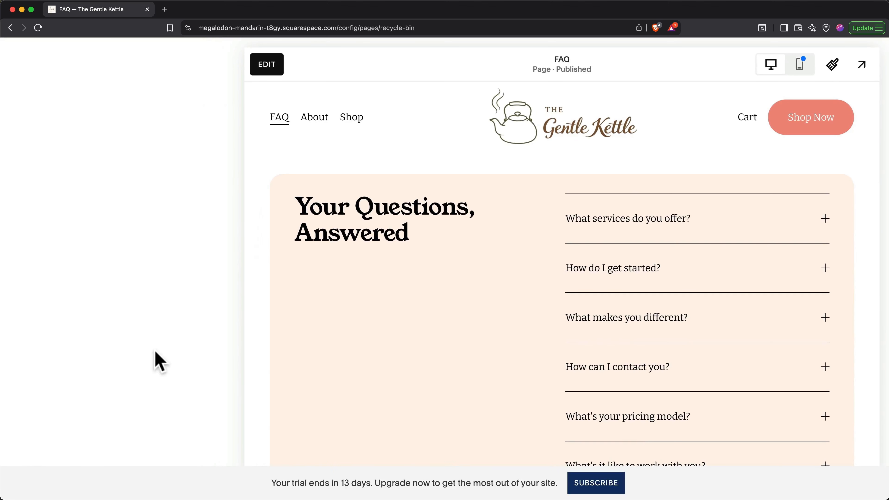
{"action": "mouse_move", "coordinate": [143, 257]}
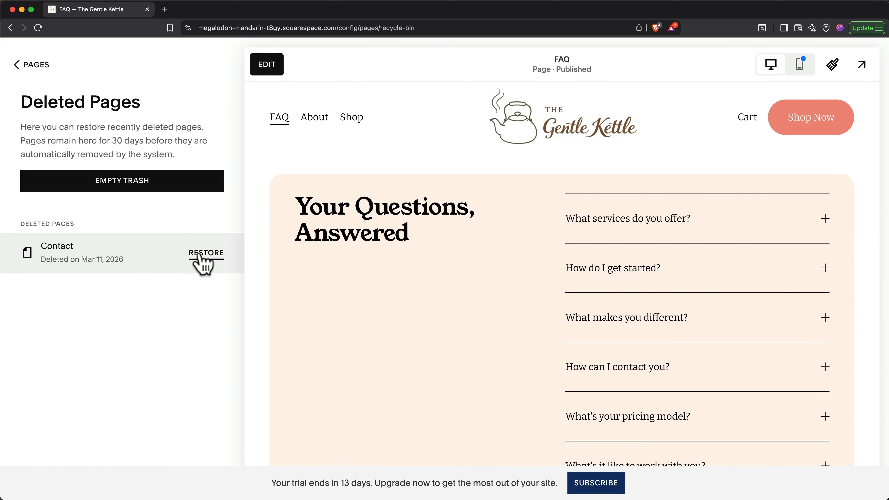
{"action": "left_click", "coordinate": [204, 259]}
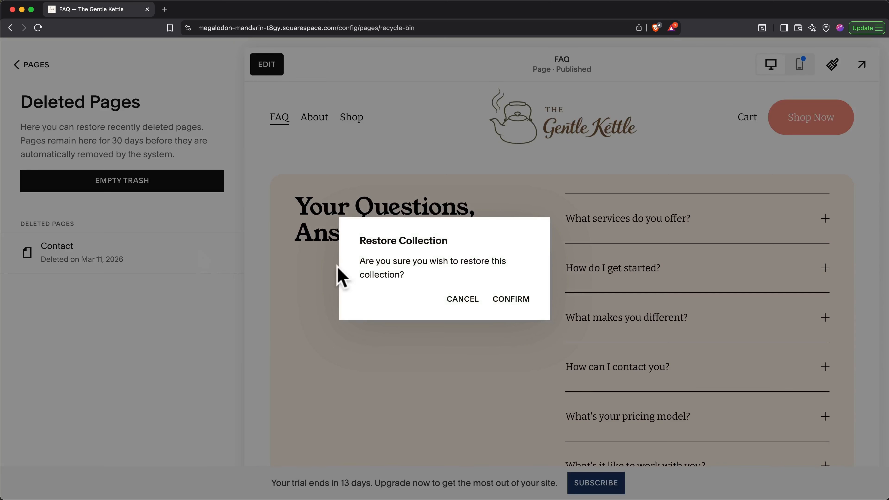
{"action": "left_click", "coordinate": [508, 299]}
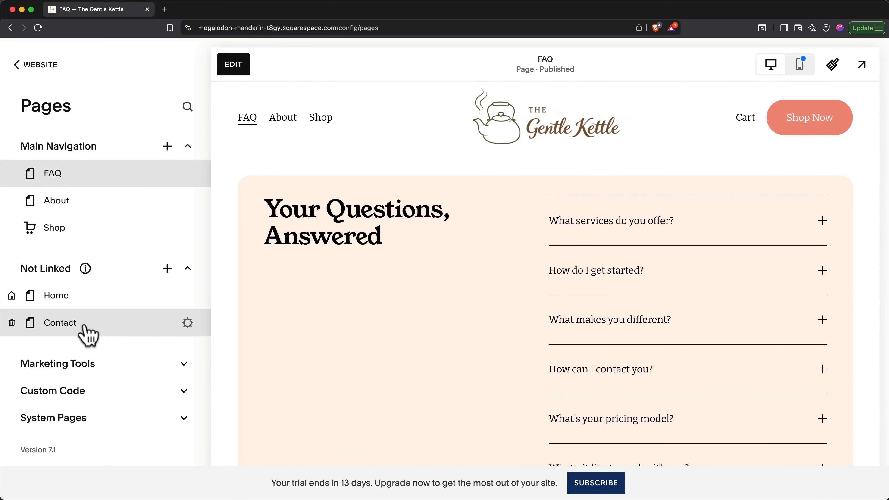
Move the Contact page into Main Navigation below Shop, and move the FAQ page to Not Linked above Home.
{"action": "left_click_drag", "start_coordinate": [86, 328], "coordinate": [78, 250]}
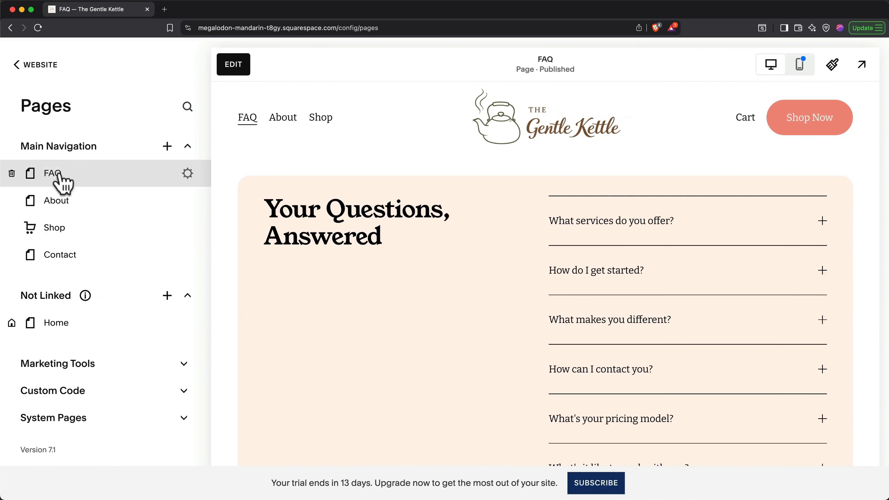
{"action": "left_click_drag", "start_coordinate": [59, 193], "coordinate": [65, 306]}
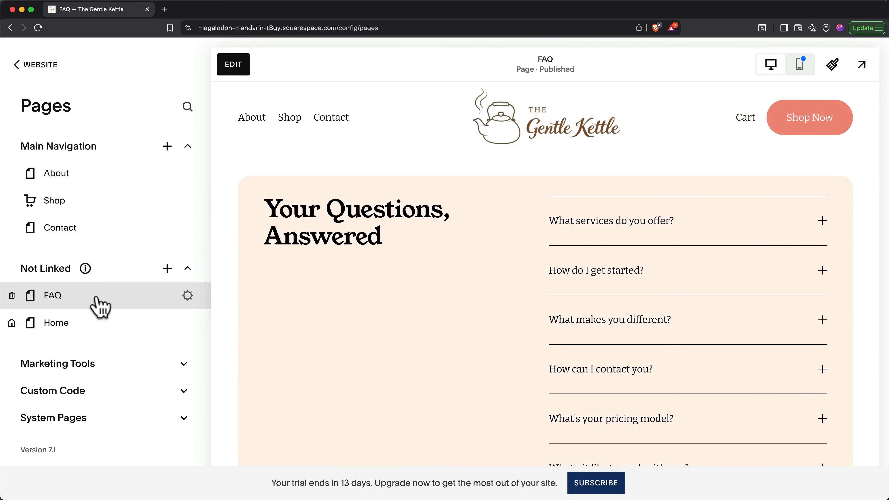
Examine the FAQ page's General, SEO and Social Image settings, and close them without changes.
{"action": "left_click", "coordinate": [188, 296]}
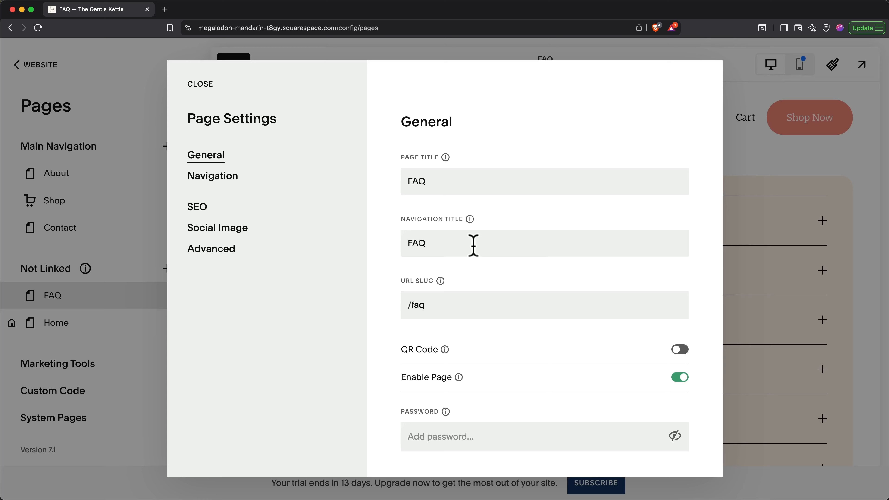
{"action": "left_click", "coordinate": [198, 210]}
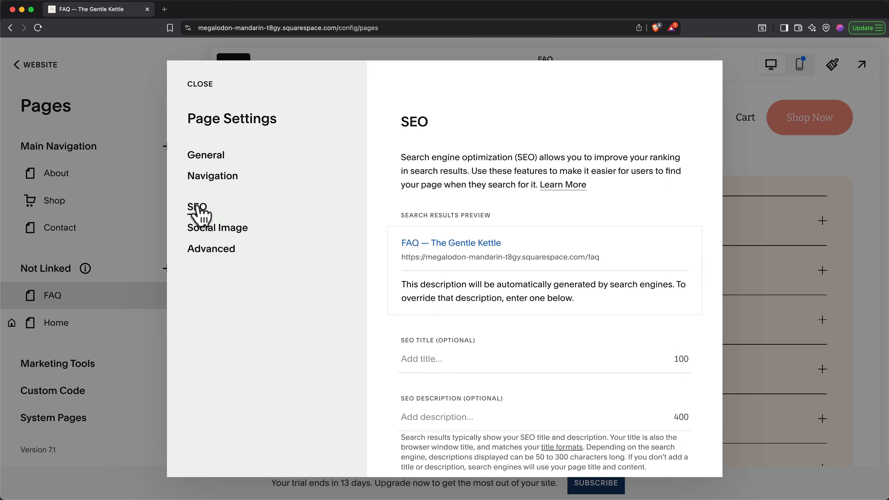
{"action": "left_click", "coordinate": [217, 227]}
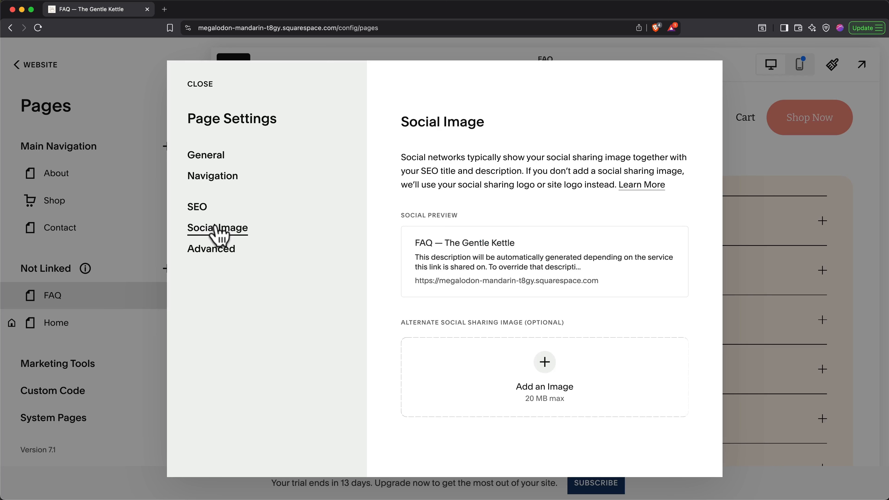
{"action": "left_click", "coordinate": [201, 86]}
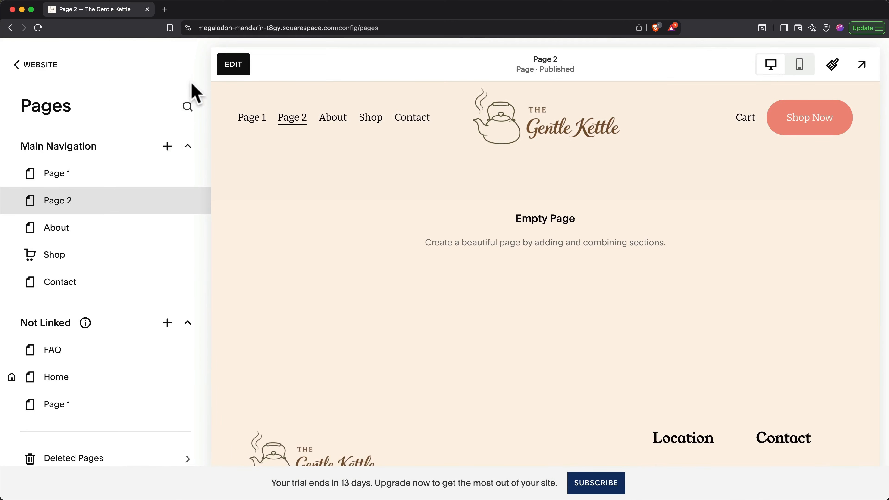
Add a dropdown to Main Navigation and nest Page 1 and Page 2 inside it.
{"action": "left_click", "coordinate": [167, 146]}
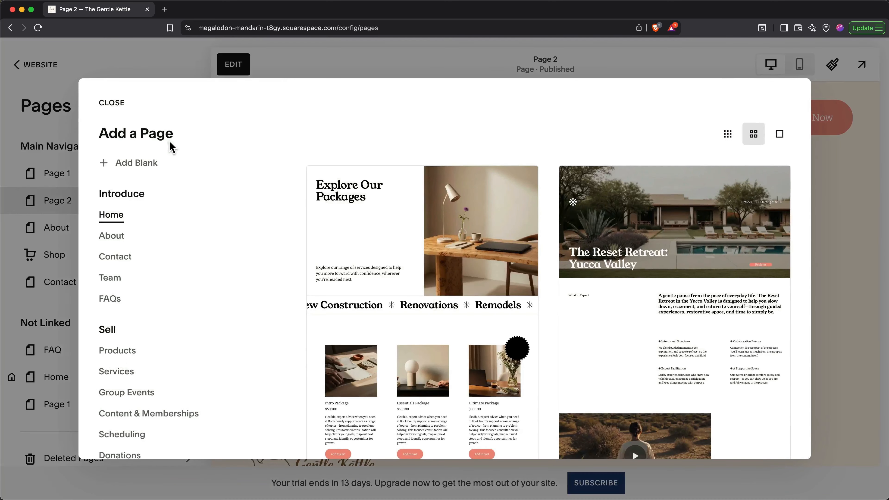
{"action": "scroll", "coordinate": [164, 242], "scroll_direction": "down", "scroll_amount": 5}
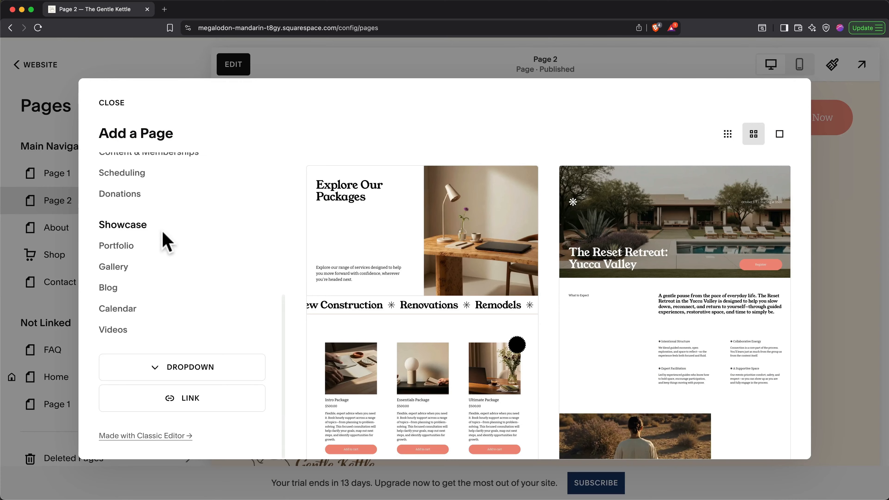
{"action": "left_click", "coordinate": [206, 368]}
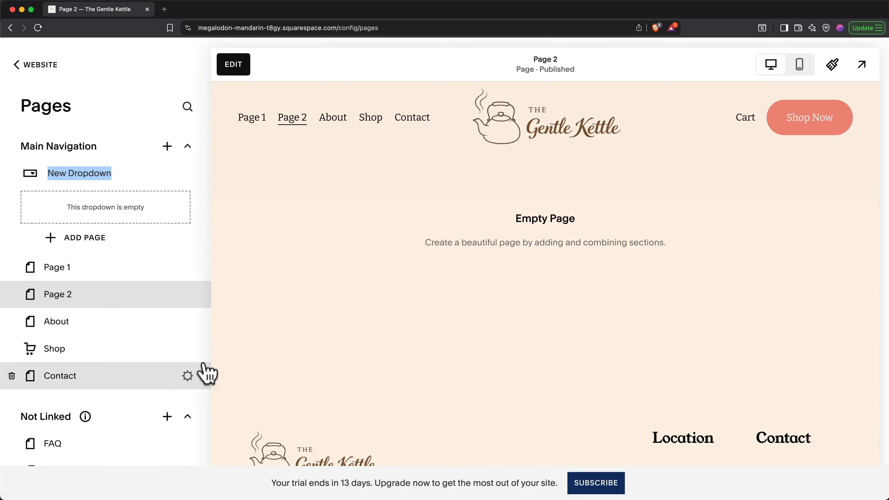
{"action": "left_click_drag", "start_coordinate": [58, 272], "coordinate": [66, 232]}
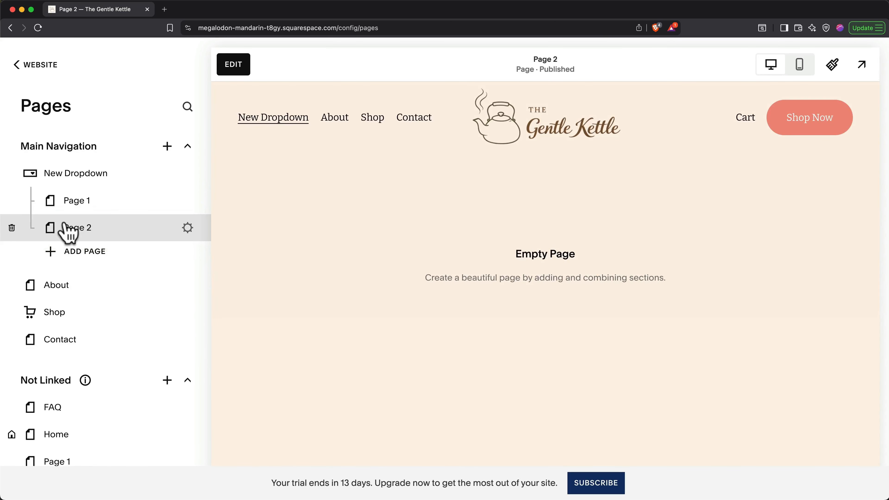
{"action": "mouse_move", "coordinate": [278, 123]}
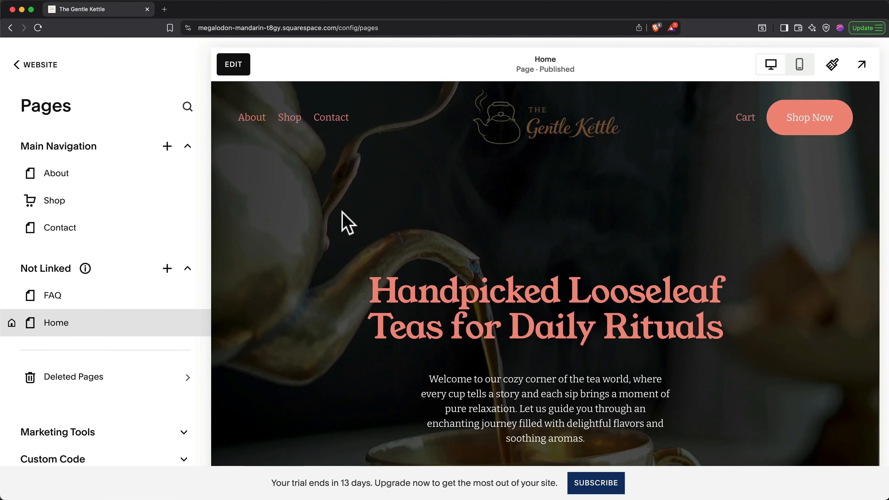
Add a Blog page to Main Navigation using the layout with post images beside their titles.
{"action": "left_click", "coordinate": [168, 146]}
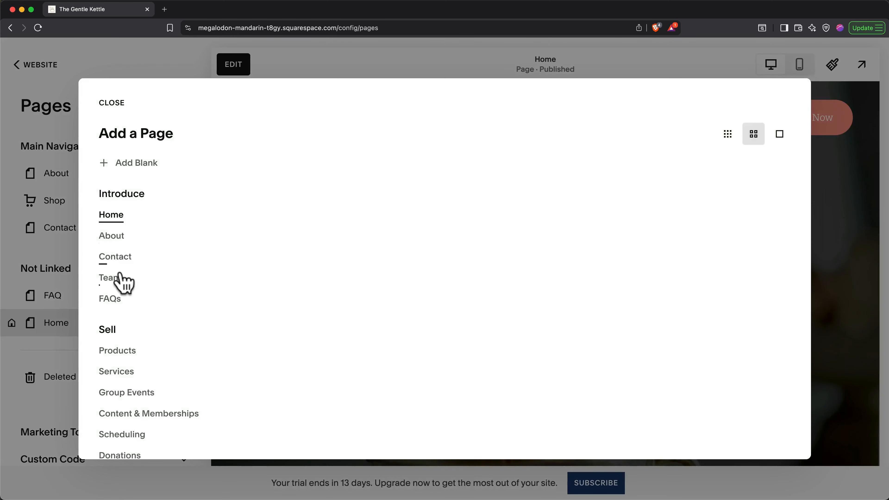
{"action": "scroll", "coordinate": [120, 275], "scroll_direction": "down", "scroll_amount": 8}
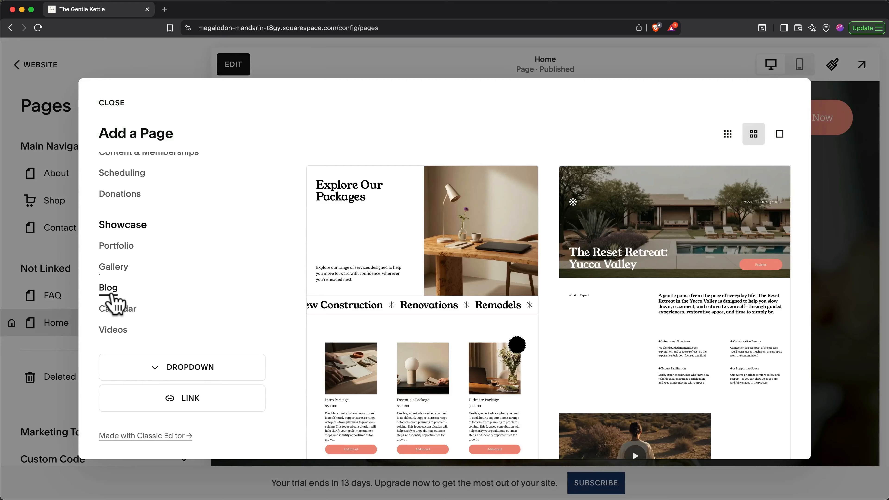
{"action": "left_click", "coordinate": [110, 288]}
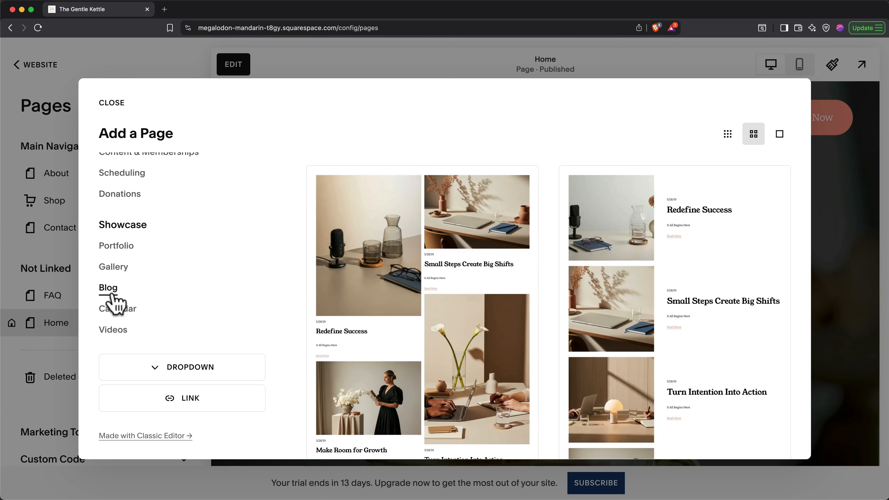
{"action": "left_click", "coordinate": [599, 268]}
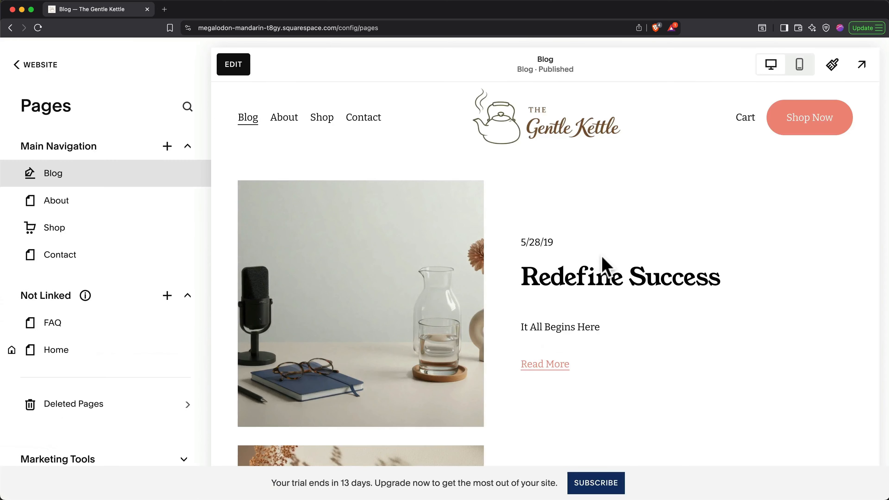
Create a new post in the Blog page titled "How to brew the best tea".
{"action": "mouse_move", "coordinate": [201, 175]}
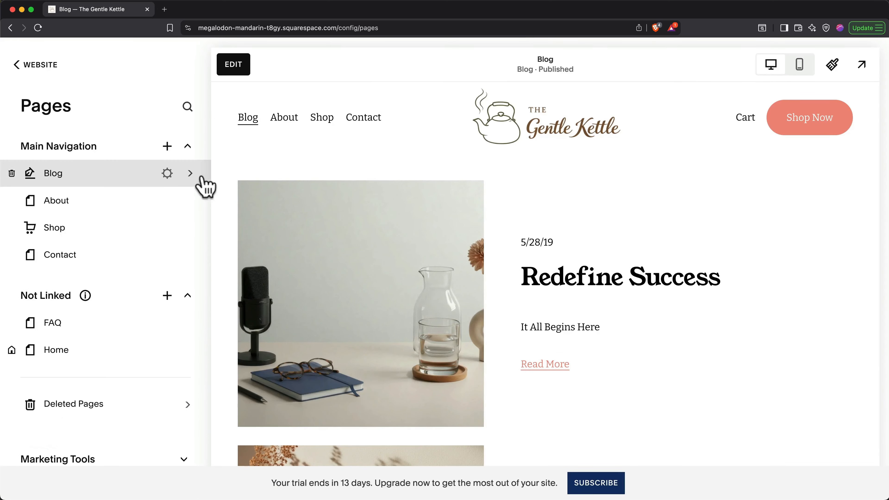
{"action": "left_click", "coordinate": [190, 174]}
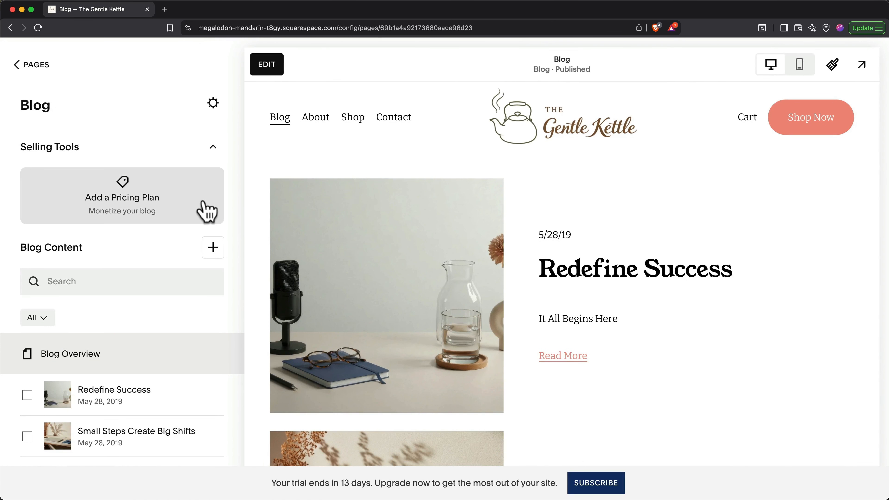
{"action": "left_click", "coordinate": [213, 247]}
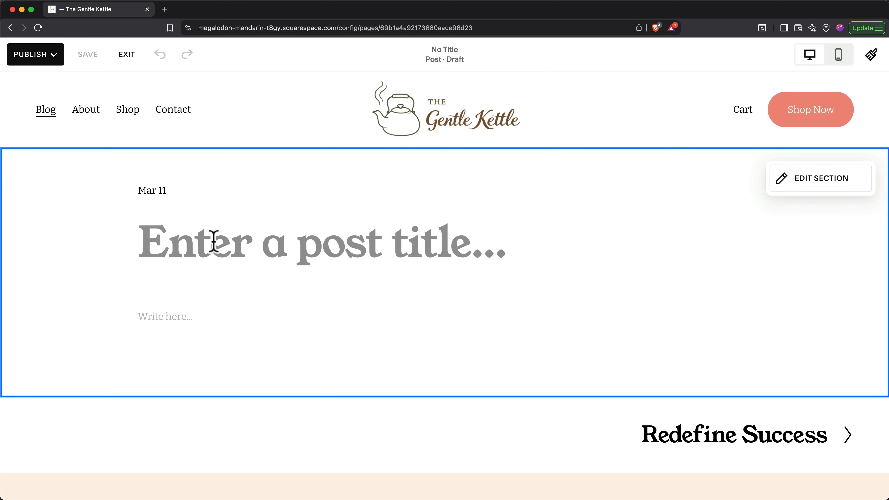
{"action": "left_click", "coordinate": [214, 241]}
{"action": "type", "text": "How to "}
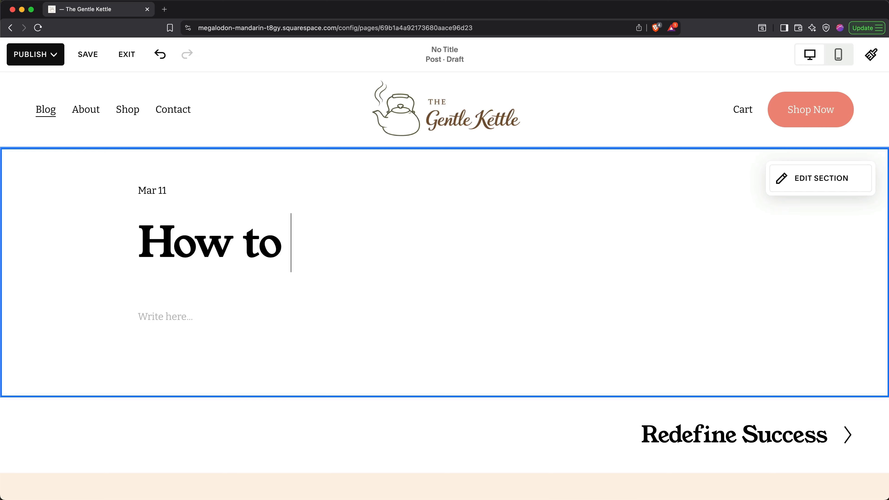
{"action": "type", "text": "brew the best tea"}
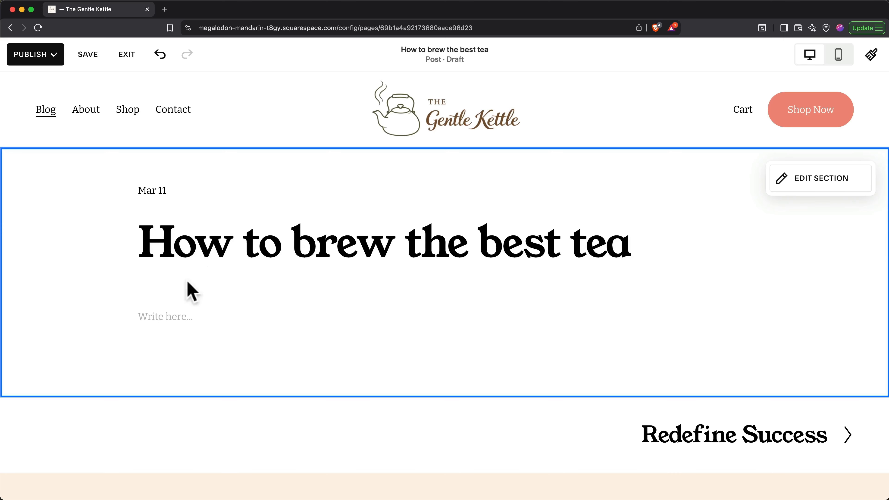
Generate the post body with AI from the prompt "Write an article about how to brew the best tea.", then save the draft and exit.
{"action": "left_click", "coordinate": [168, 315]}
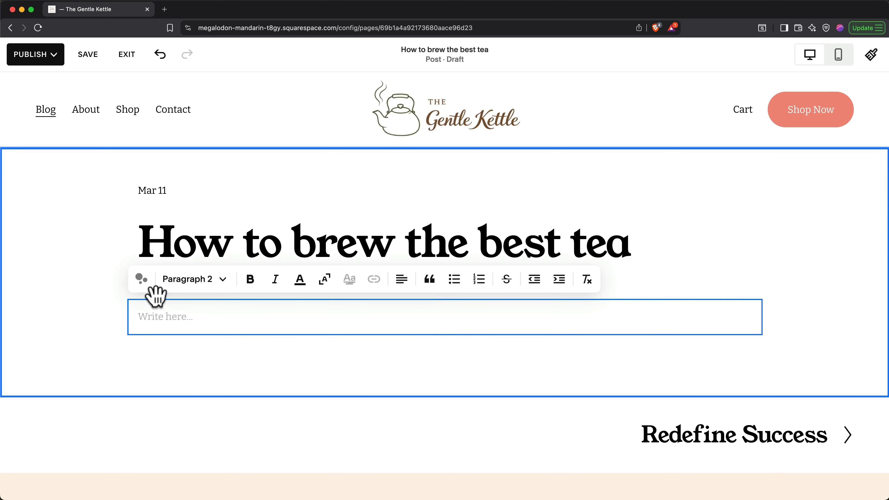
{"action": "left_click", "coordinate": [141, 280]}
{"action": "type", "text": "Write an article about how to brew the best tea."}
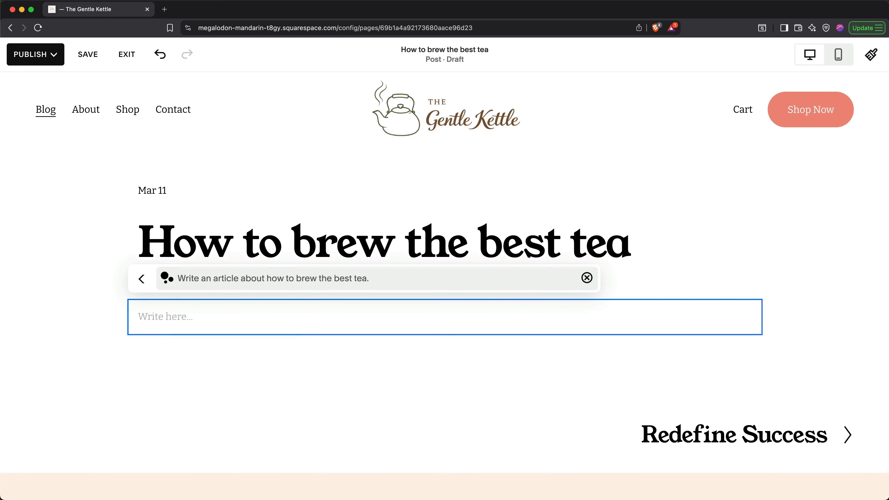
{"action": "key", "text": "Return"}
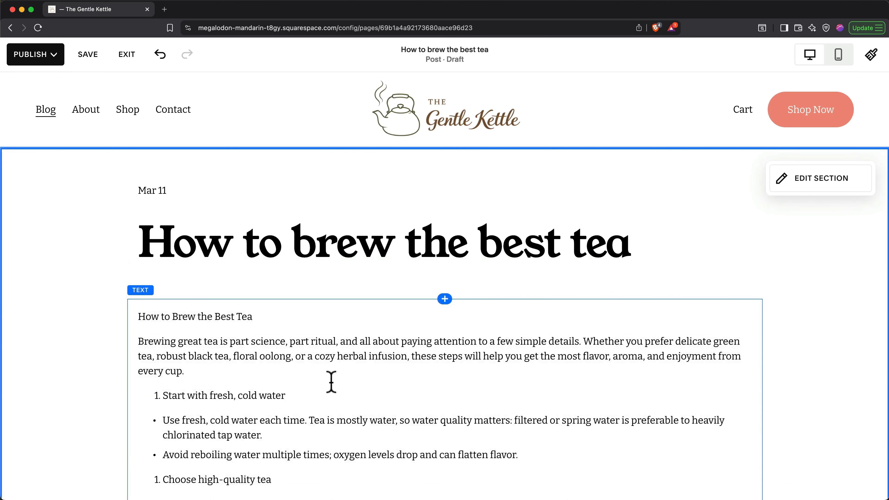
{"action": "left_click", "coordinate": [94, 55]}
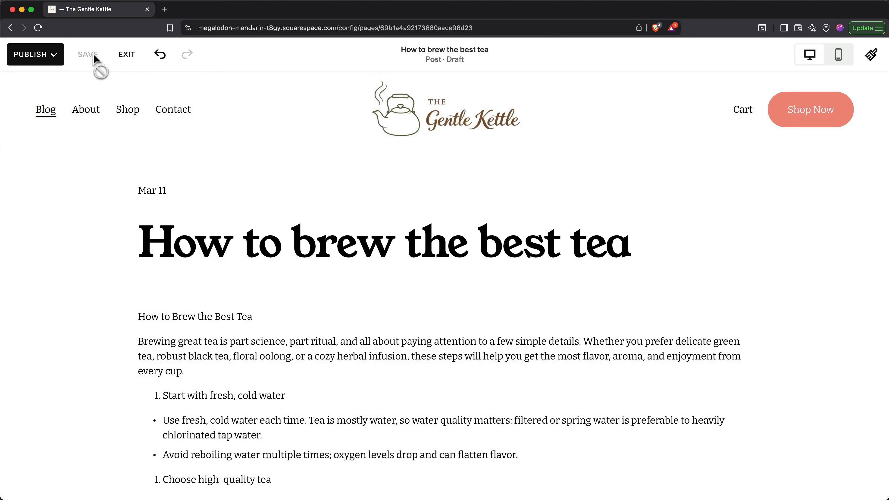
{"action": "left_click", "coordinate": [126, 55]}
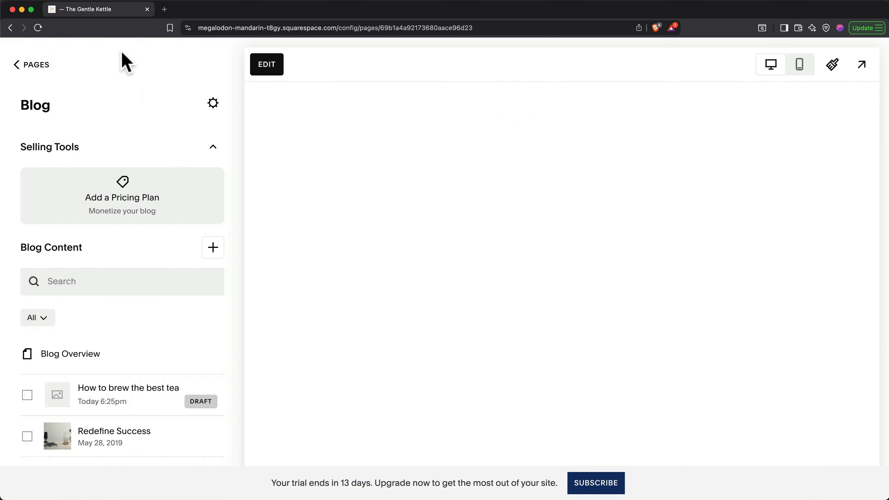
Set the status of the "How to brew the best tea" post to Scheduled for Mar 12, 2026, 6:39 PM.
{"action": "scroll", "coordinate": [143, 273], "scroll_direction": "down", "scroll_amount": 4}
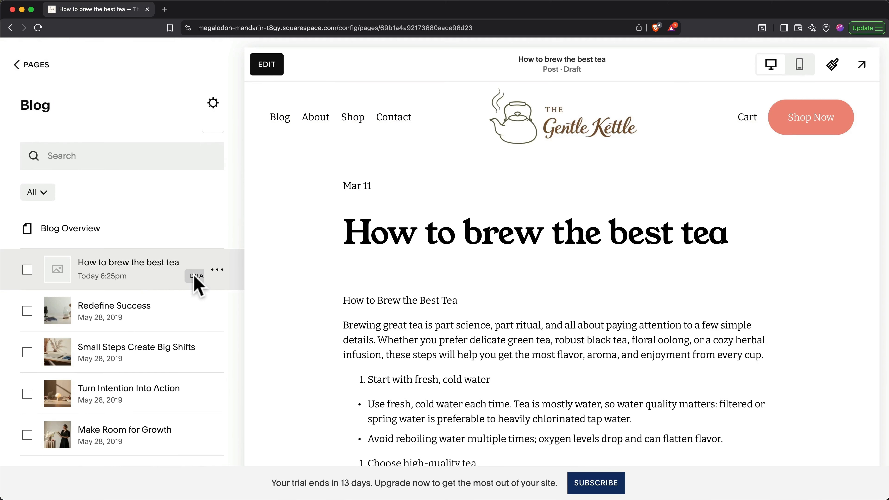
{"action": "left_click", "coordinate": [217, 271]}
{"action": "left_click", "coordinate": [220, 295]}
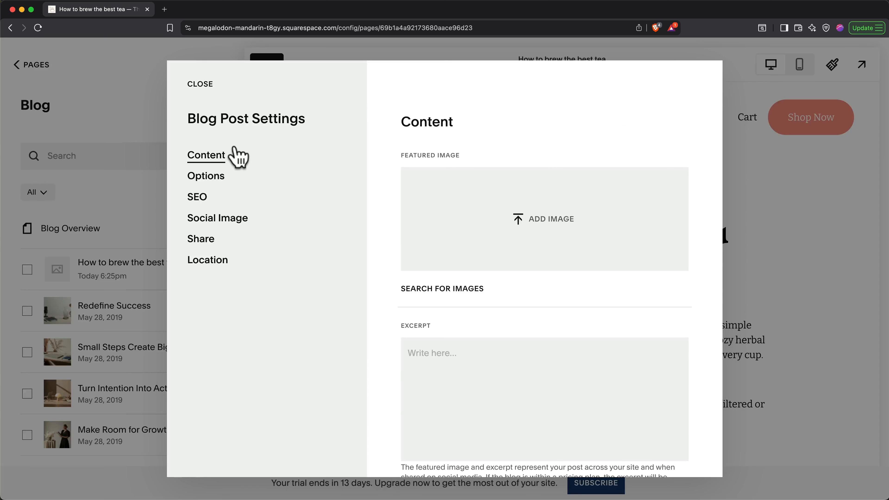
{"action": "left_click", "coordinate": [215, 187]}
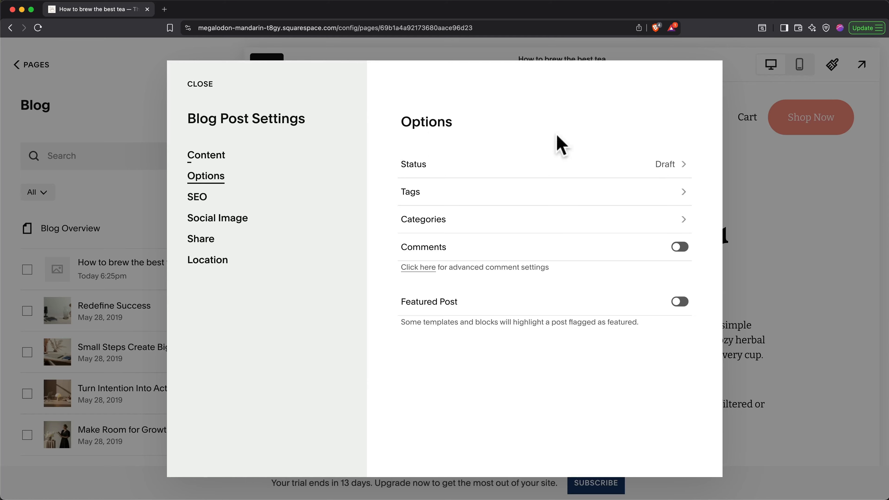
{"action": "left_click", "coordinate": [651, 170]}
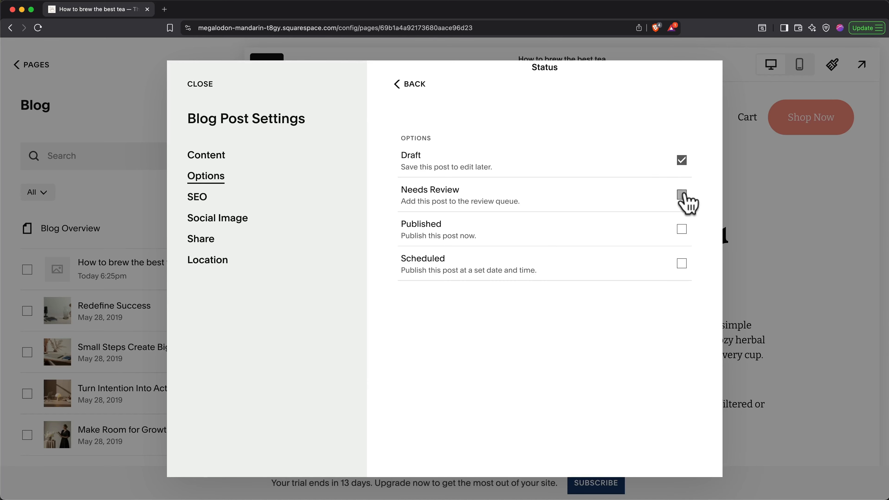
{"action": "left_click", "coordinate": [682, 264]}
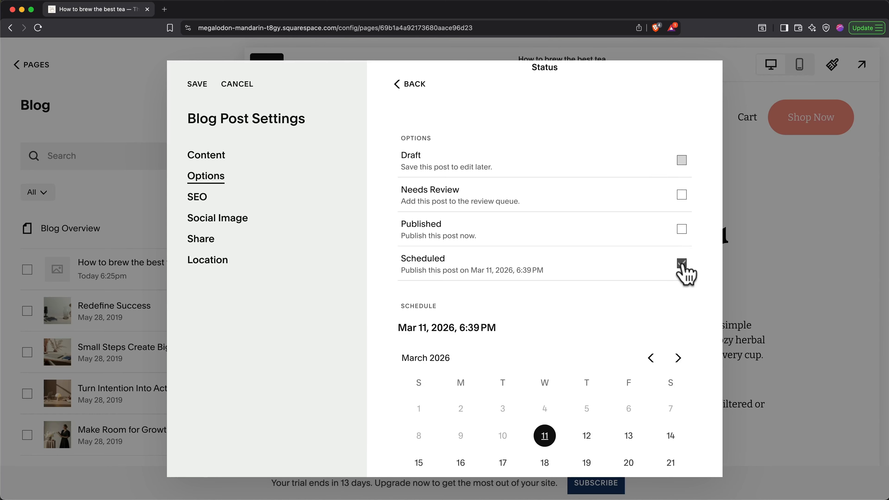
{"action": "scroll", "coordinate": [686, 275], "scroll_direction": "down", "scroll_amount": 3}
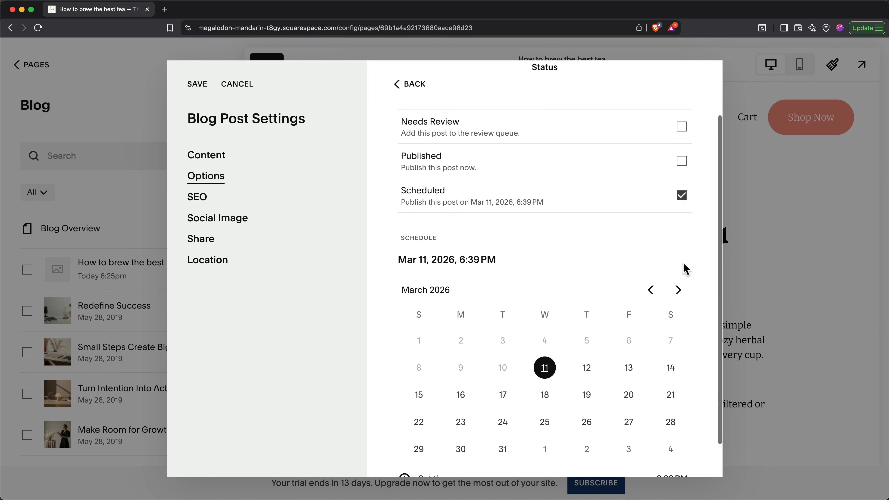
{"action": "left_click", "coordinate": [592, 367]}
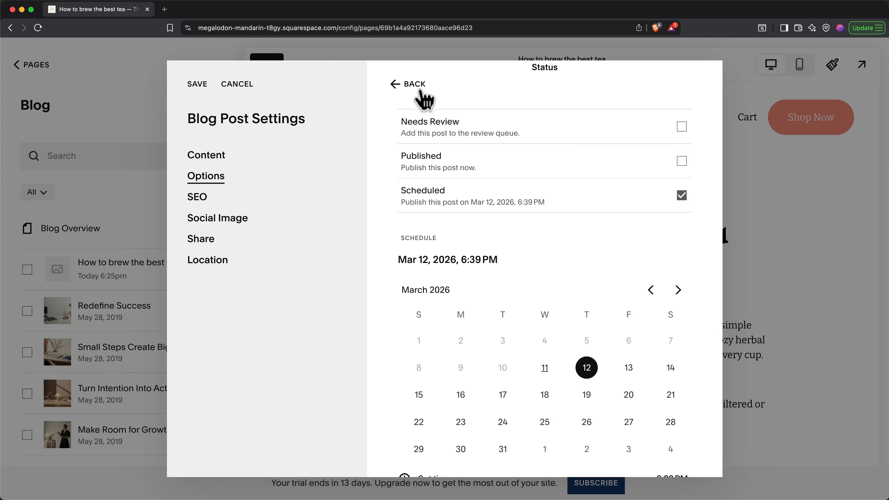
{"action": "left_click", "coordinate": [420, 86]}
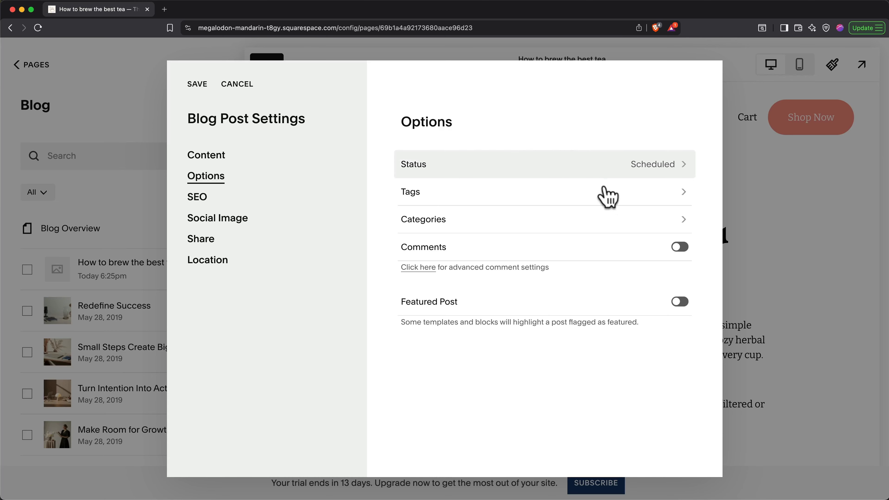
Add the tags "tea" and "loose leaf" to the blog post.
{"action": "left_click", "coordinate": [607, 196]}
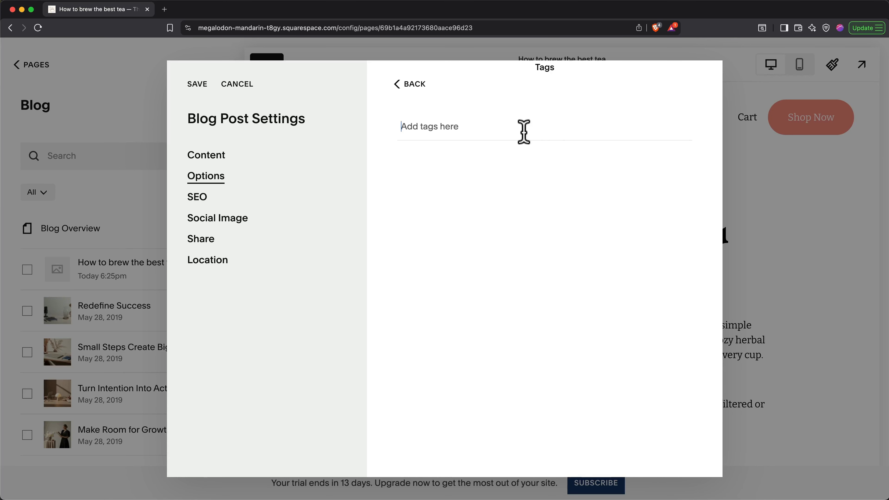
{"action": "left_click", "coordinate": [524, 132]}
{"action": "type", "text": "te"}
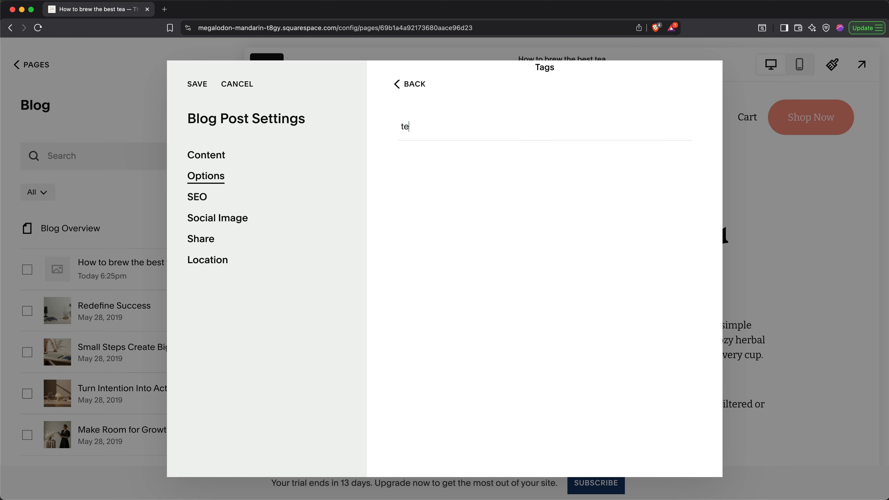
{"action": "type", "text": "a"}
{"action": "key", "text": "Return"}
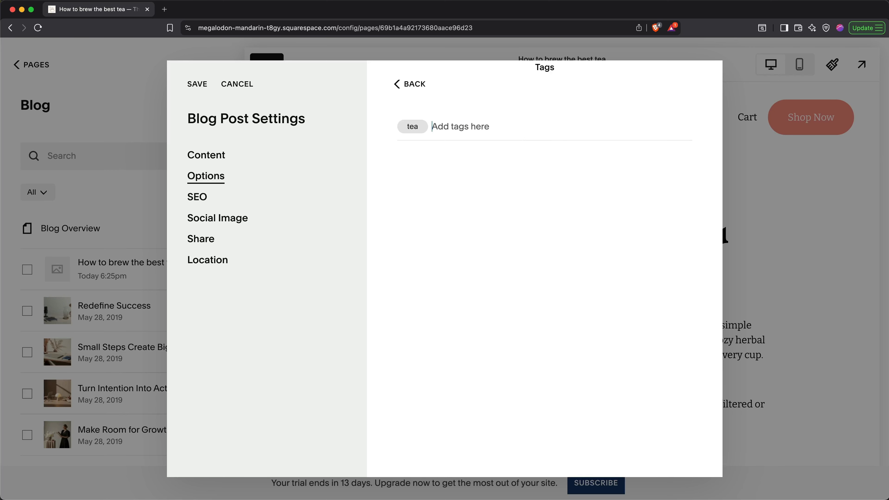
{"action": "type", "text": "loose leaf"}
{"action": "key", "text": "Return"}
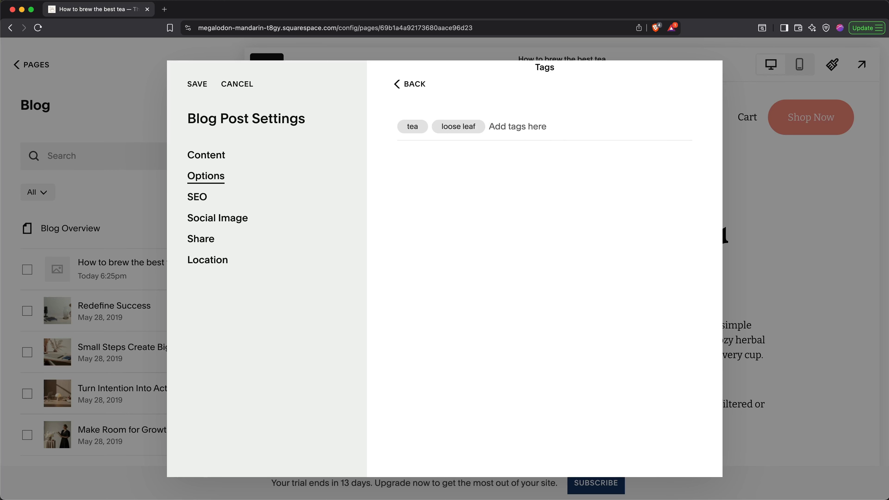
{"action": "left_click", "coordinate": [408, 84]}
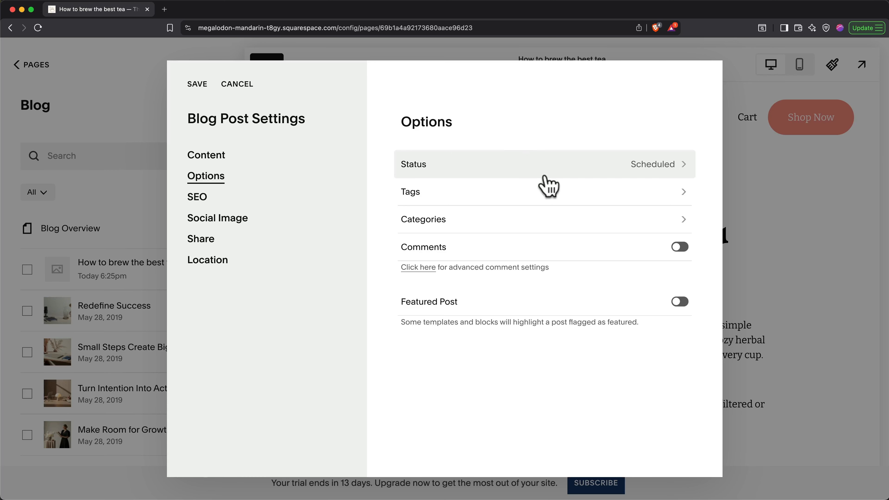
Create a "How To Guide" category in the blog post's options.
{"action": "left_click", "coordinate": [554, 220]}
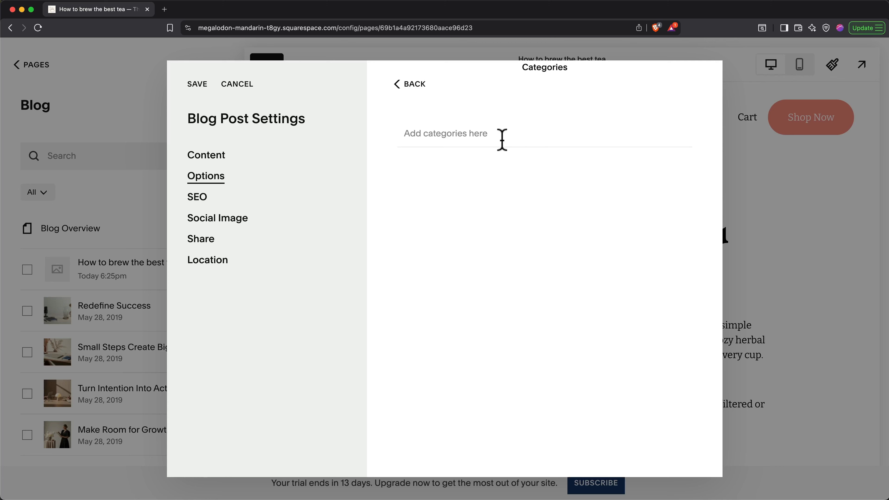
{"action": "type", "text": "How To Guide"}
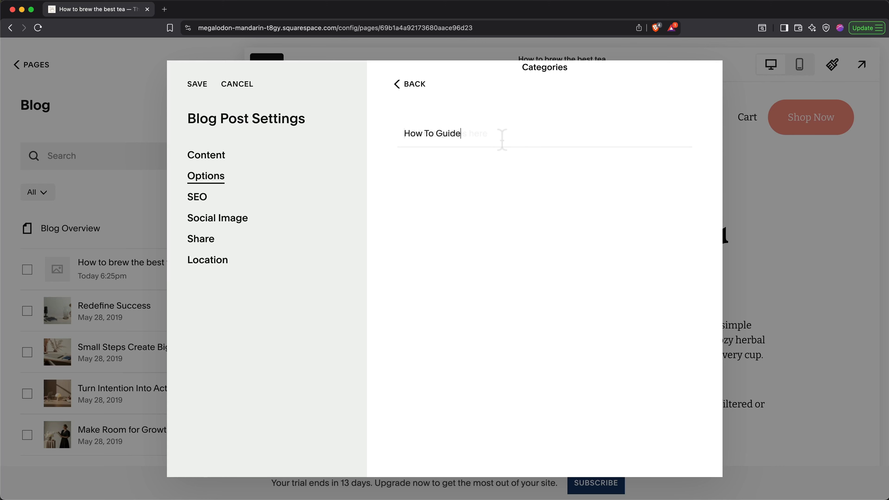
{"action": "key", "text": "Return"}
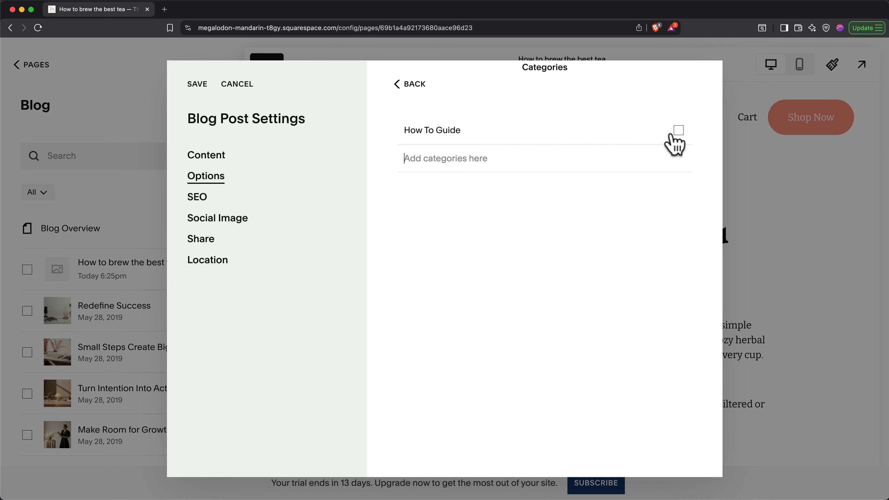
Assign the "How To Guide" category to the blog post and enable comments on it.
{"action": "left_click", "coordinate": [679, 130]}
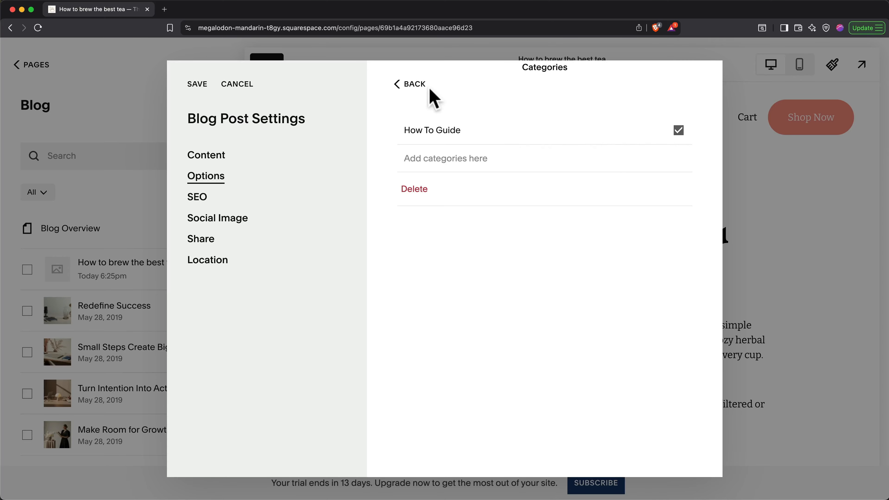
{"action": "left_click", "coordinate": [413, 85]}
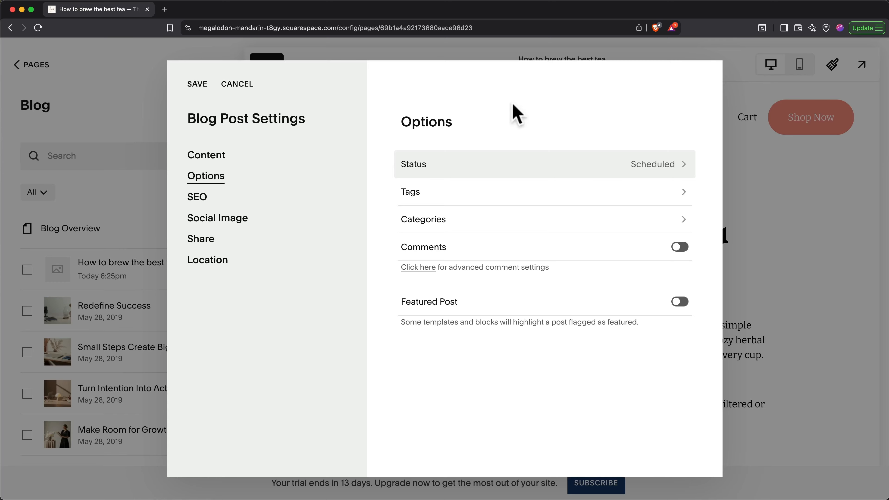
{"action": "left_click", "coordinate": [680, 247]}
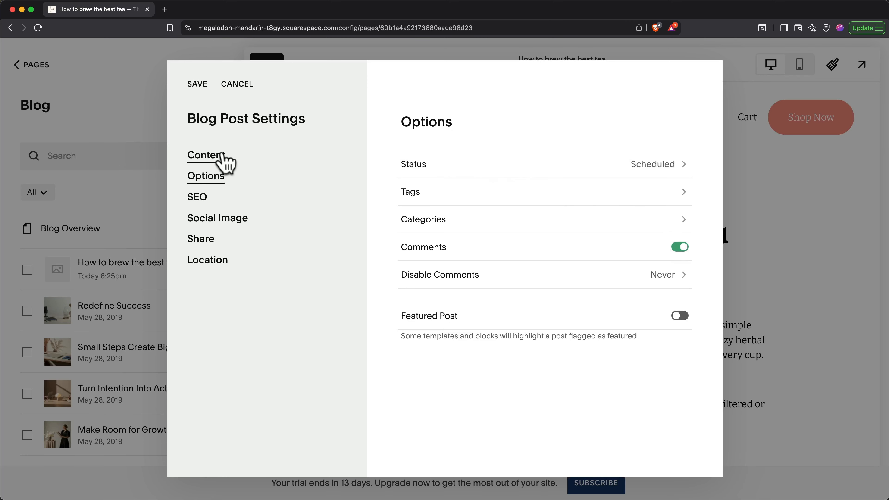
Search the free stock images for "brewing tea" and set the photo of amber glass teapots as the post's featured image.
{"action": "left_click", "coordinate": [224, 162]}
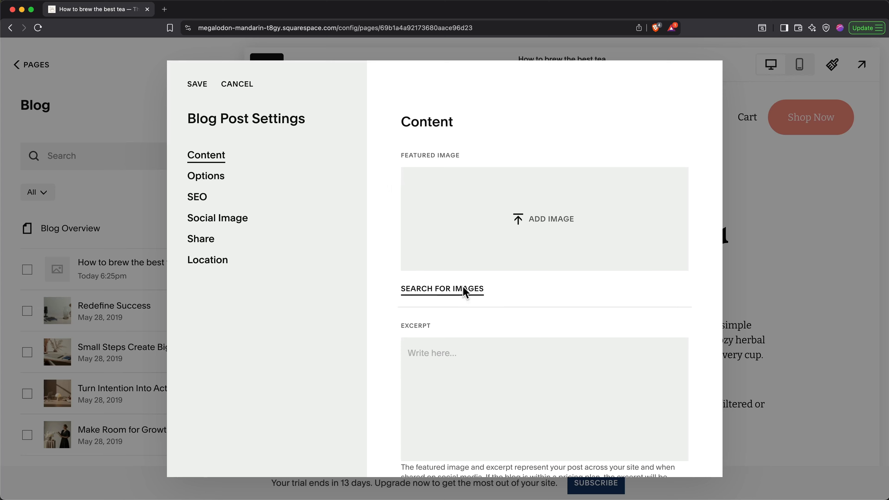
{"action": "left_click", "coordinate": [466, 293]}
{"action": "left_click", "coordinate": [282, 109]}
{"action": "left_click", "coordinate": [309, 134]}
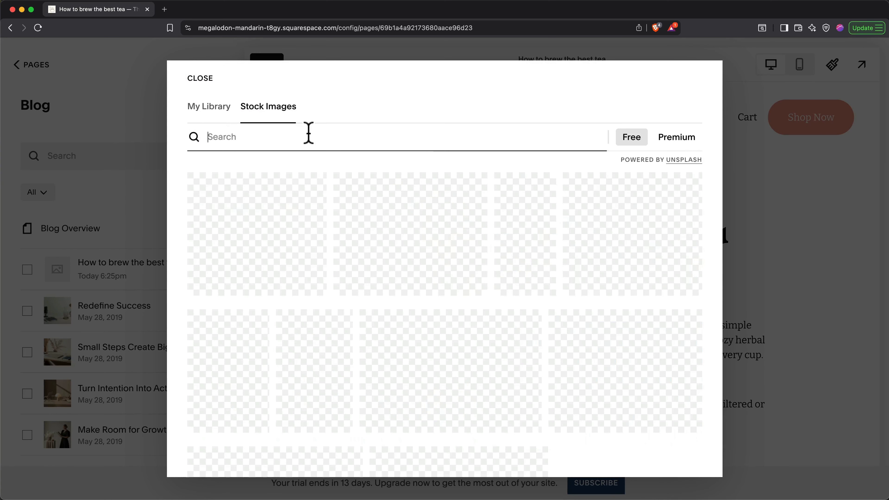
{"action": "type", "text": "brewing tea"}
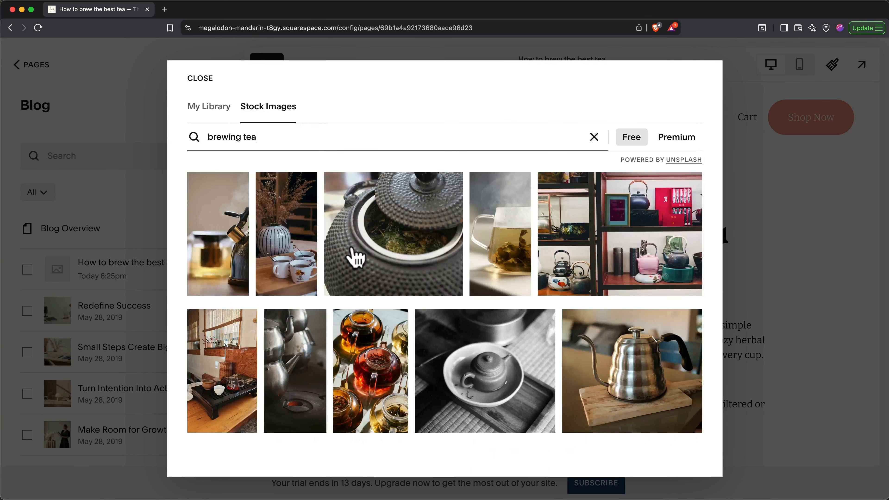
{"action": "left_click", "coordinate": [359, 355]}
{"action": "left_click", "coordinate": [520, 355]}
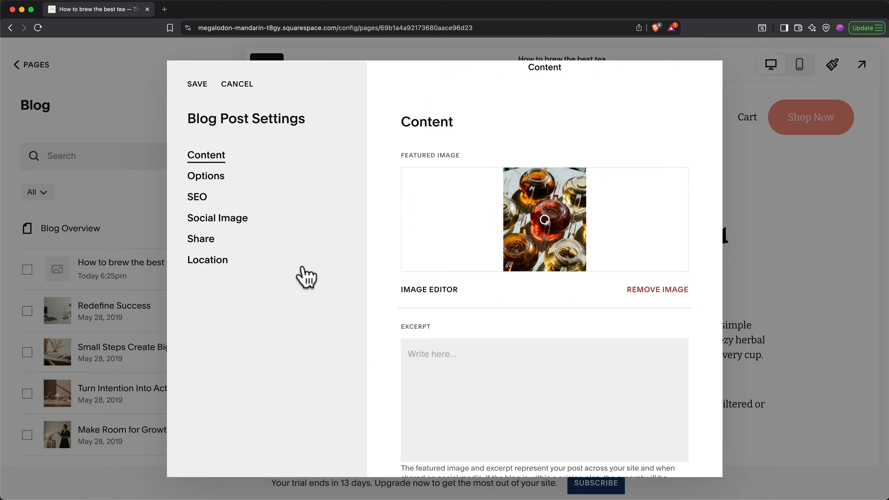
Add the glass teapots photo from the library as the post's alternate social sharing image, and save the post settings.
{"action": "left_click", "coordinate": [231, 226]}
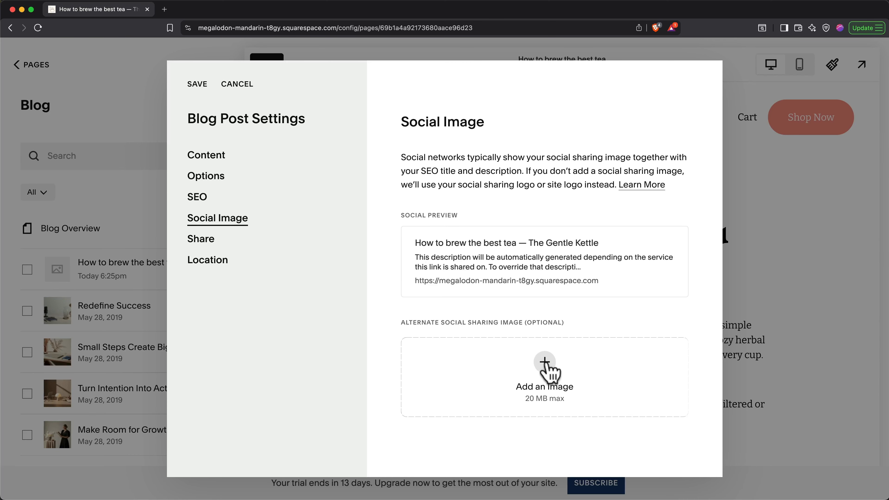
{"action": "left_click", "coordinate": [547, 366]}
{"action": "left_click", "coordinate": [497, 424]}
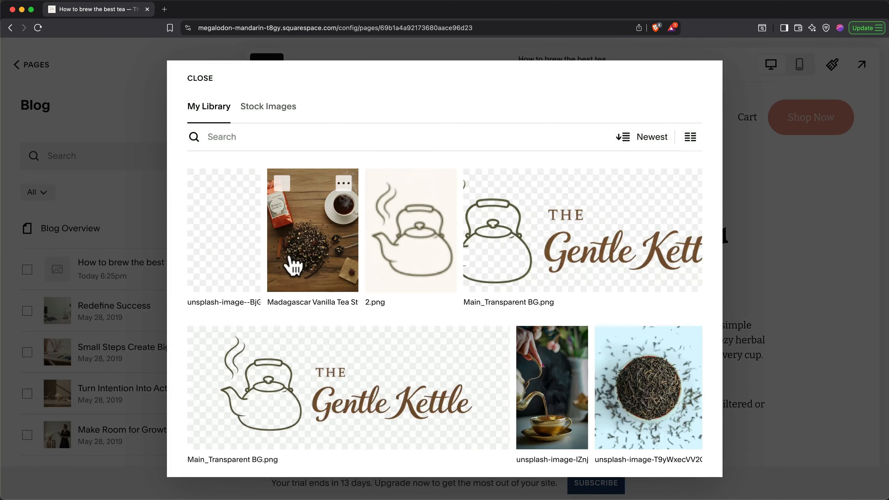
{"action": "left_click", "coordinate": [254, 258]}
{"action": "left_click", "coordinate": [684, 457]}
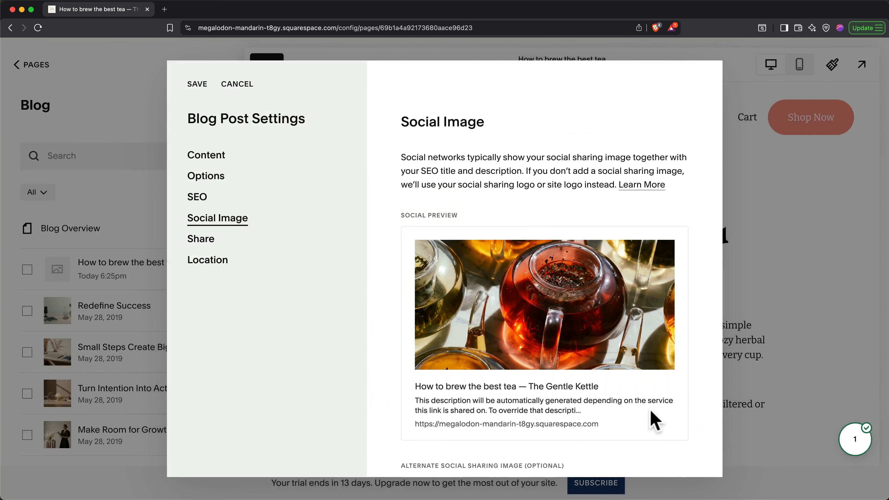
{"action": "left_click", "coordinate": [195, 86]}
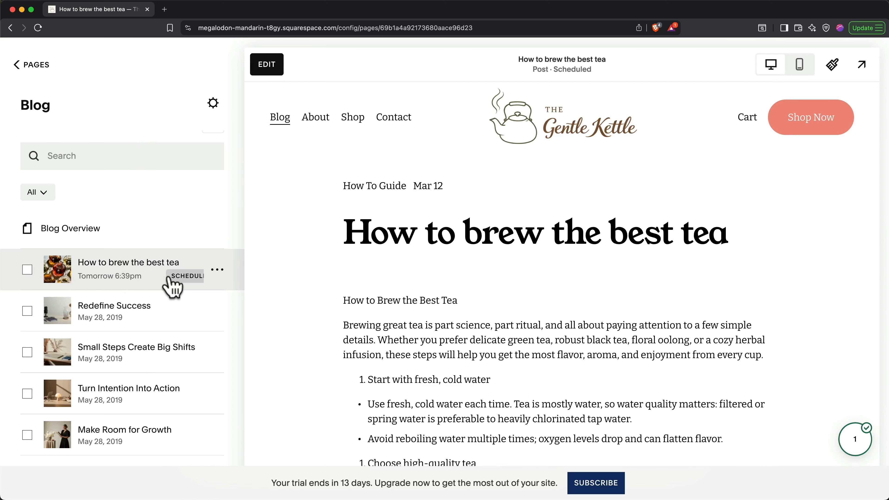
Delete the sample posts Redefine Success, Small Steps Create Big Shifts, Turn Intention Into Action and Make Room for Growth.
{"action": "left_click", "coordinate": [27, 311]}
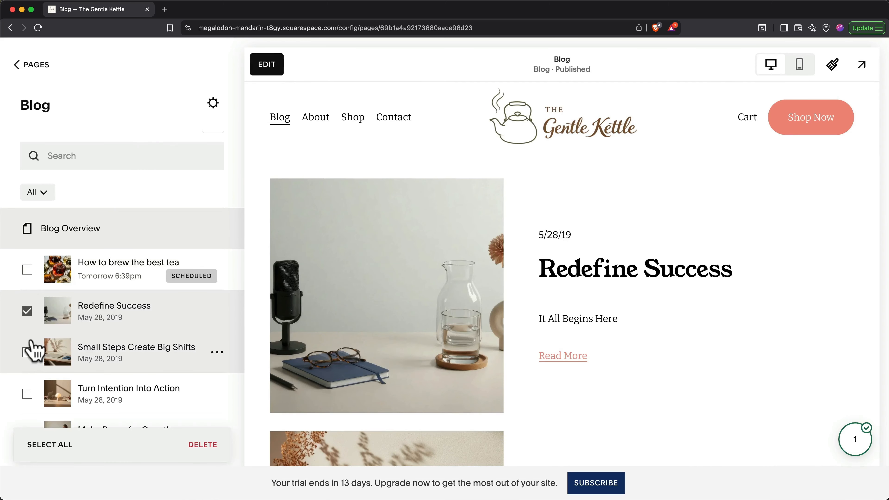
{"action": "left_click", "coordinate": [27, 352]}
{"action": "left_click", "coordinate": [28, 393]}
{"action": "scroll", "coordinate": [32, 399], "scroll_direction": "down", "scroll_amount": 2}
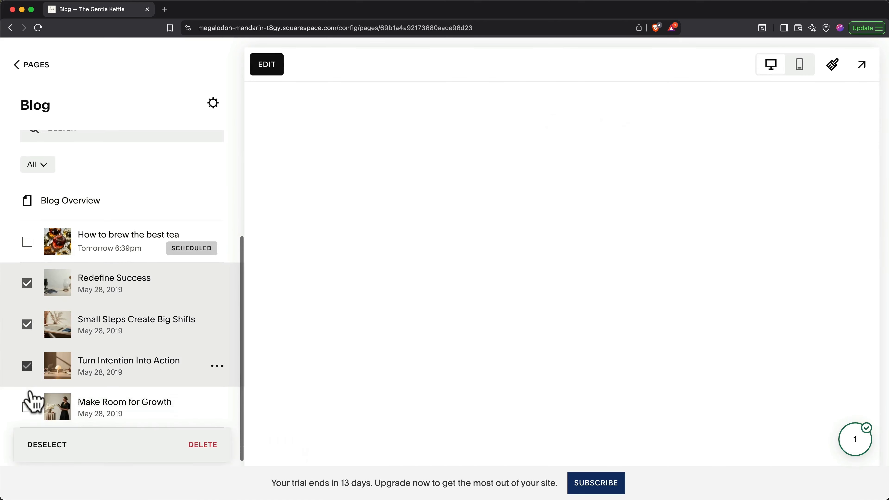
{"action": "left_click", "coordinate": [27, 407]}
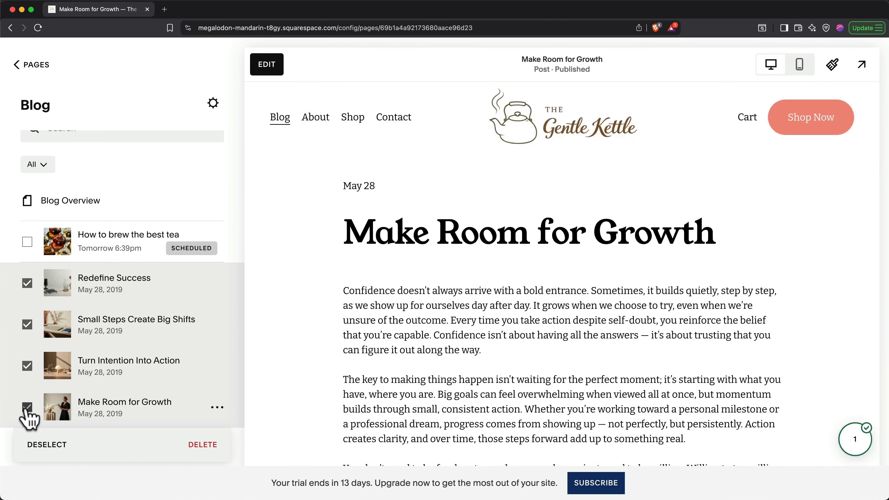
{"action": "left_click", "coordinate": [202, 445]}
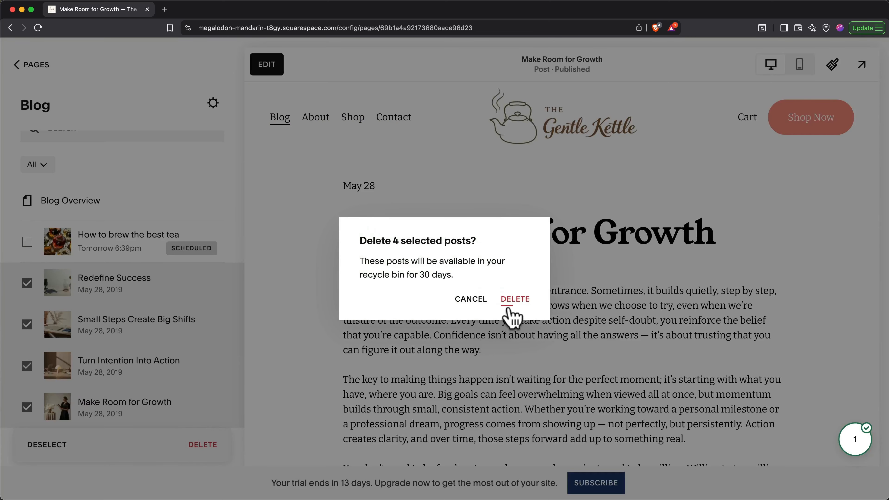
{"action": "left_click", "coordinate": [513, 302]}
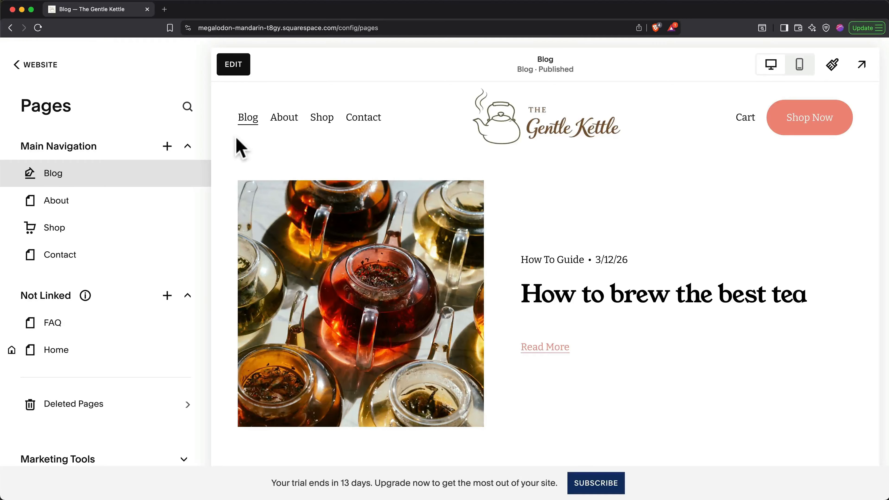
Start a new physical product on the Shop page and look at the AI writing option for its description.
{"action": "left_click", "coordinate": [75, 228]}
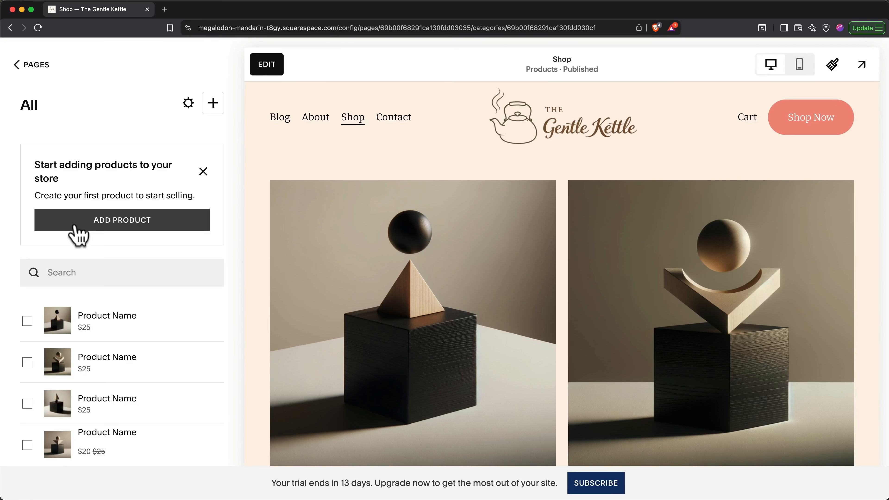
{"action": "left_click", "coordinate": [112, 228]}
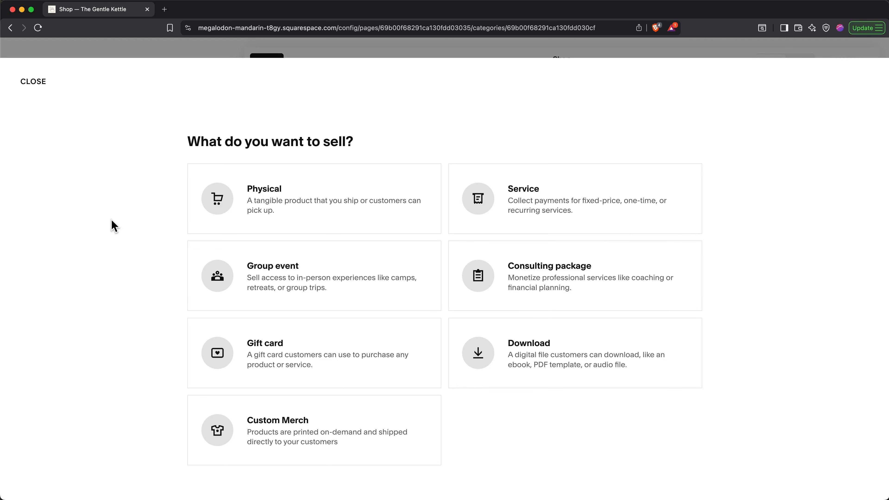
{"action": "left_click", "coordinate": [218, 207]}
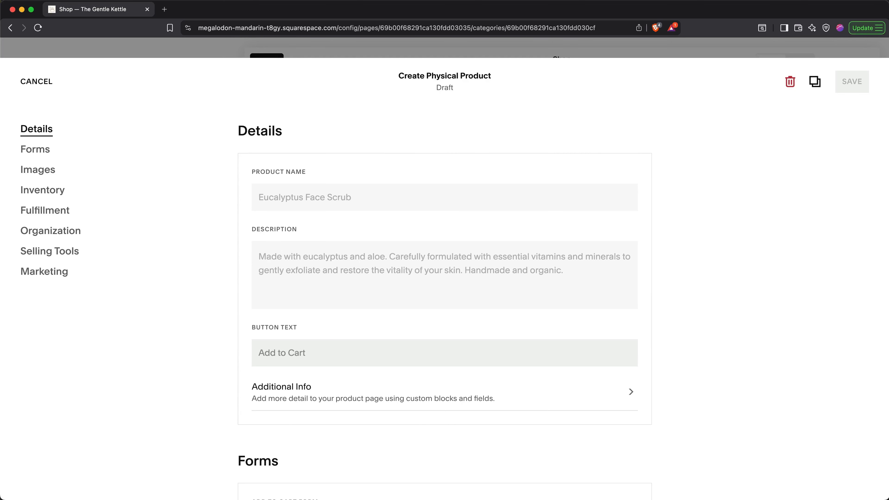
{"action": "left_click", "coordinate": [279, 265]}
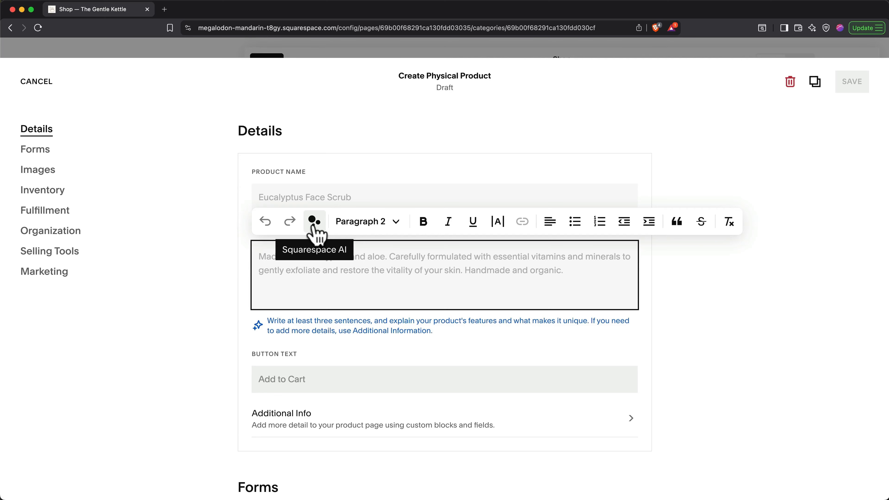
{"action": "left_click", "coordinate": [218, 298]}
Upload the three Madagascar tea images from the 03 Product Images folder and make Madagascar Vanilla Tea Stylized 2.png the first product image.
{"action": "scroll", "coordinate": [249, 302], "scroll_direction": "down", "scroll_amount": 10}
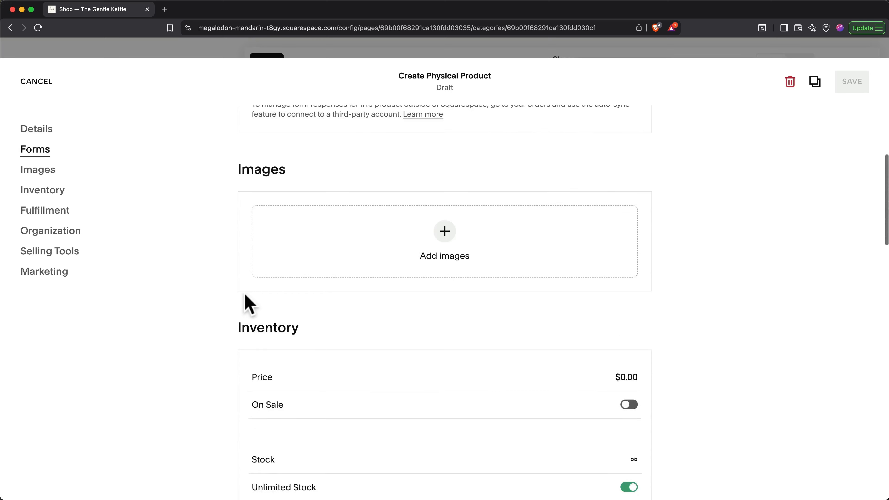
{"action": "scroll", "coordinate": [248, 302], "scroll_direction": "down", "scroll_amount": 1}
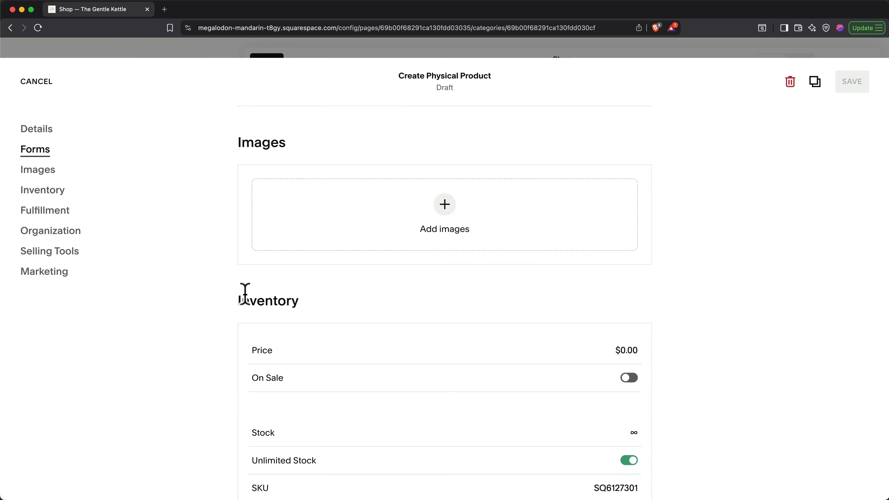
{"action": "left_click", "coordinate": [444, 210]}
{"action": "left_click", "coordinate": [482, 211]}
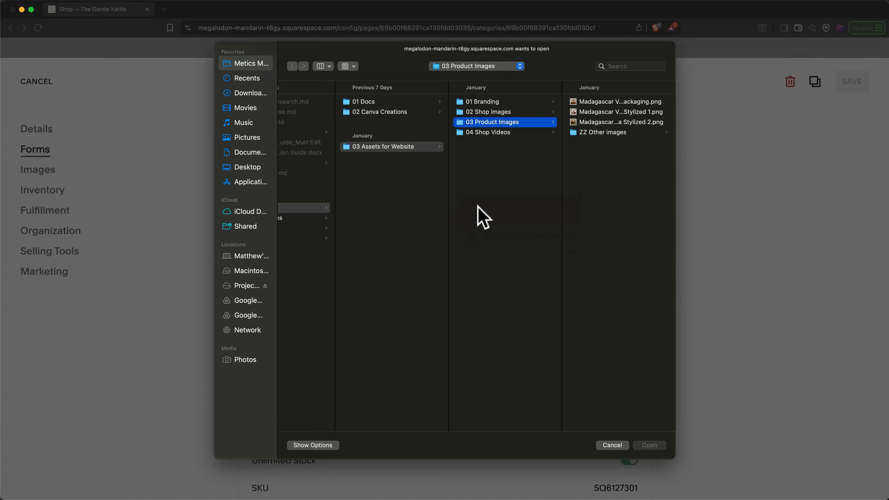
{"action": "left_click", "coordinate": [596, 101]}
{"action": "left_click", "coordinate": [550, 123], "text": "shift"}
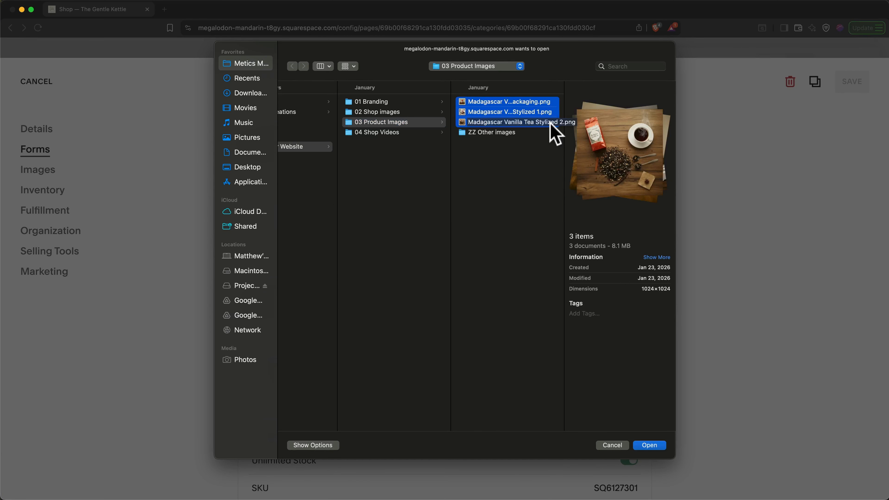
{"action": "key", "text": "Return"}
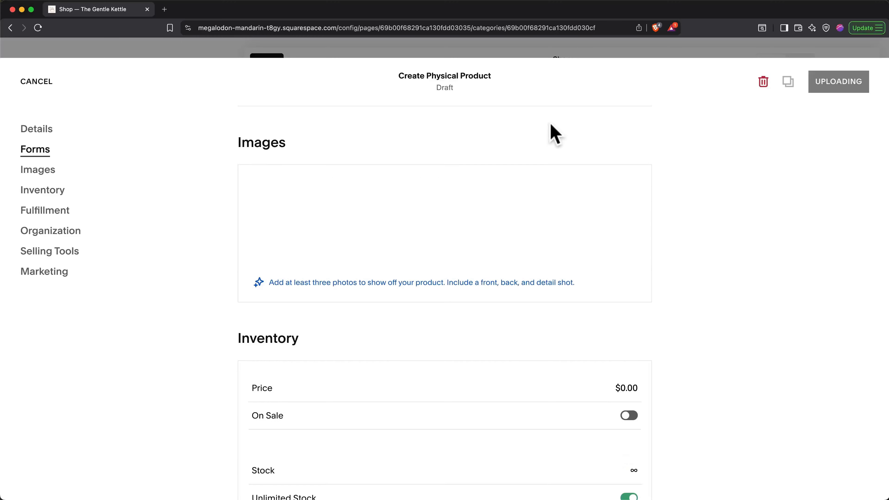
{"action": "left_click_drag", "start_coordinate": [506, 224], "coordinate": [280, 231]}
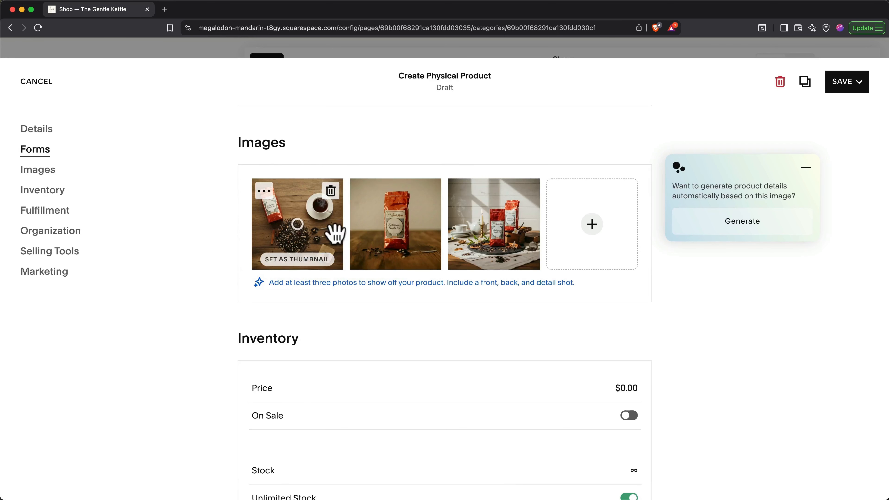
Generate the product details with AI from the image and the description "Madagascar Vanilla Tea - Loose Leaf - 12 oz".
{"action": "left_click", "coordinate": [716, 231]}
{"action": "left_click", "coordinate": [506, 304]}
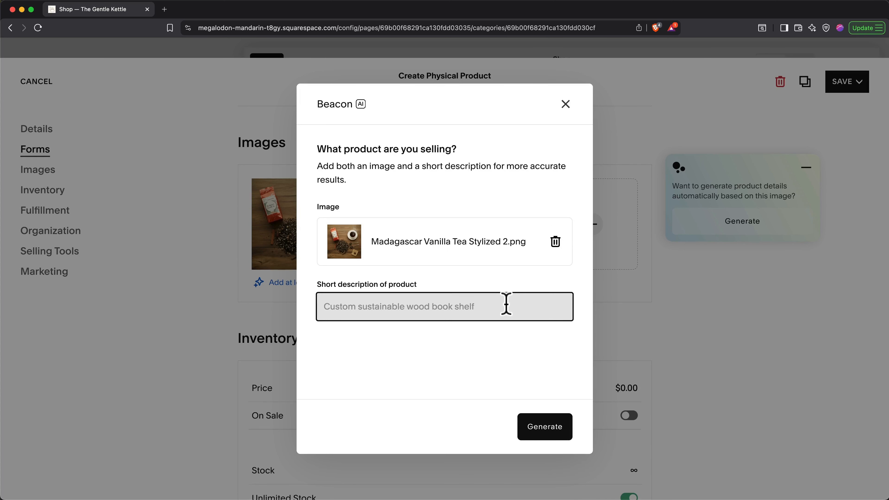
{"action": "type", "text": "Madagascar Vanilla Tea - Loose Leaf - 12 oz"}
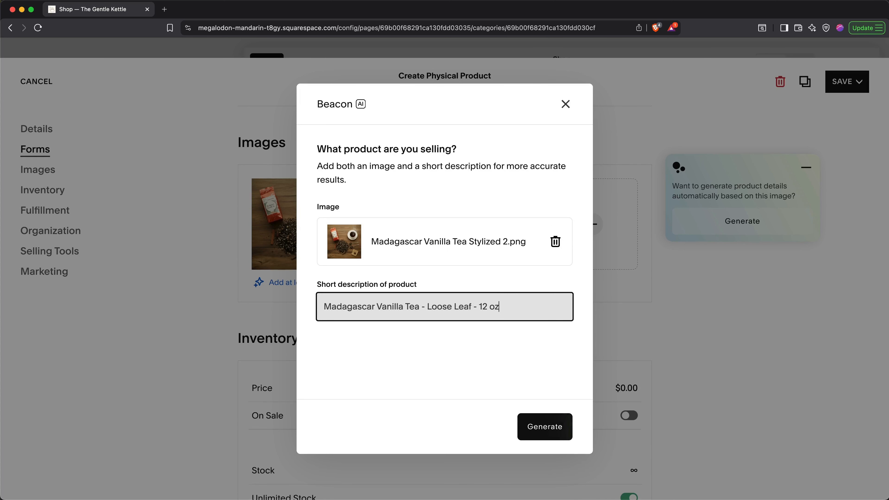
{"action": "left_click", "coordinate": [545, 426]}
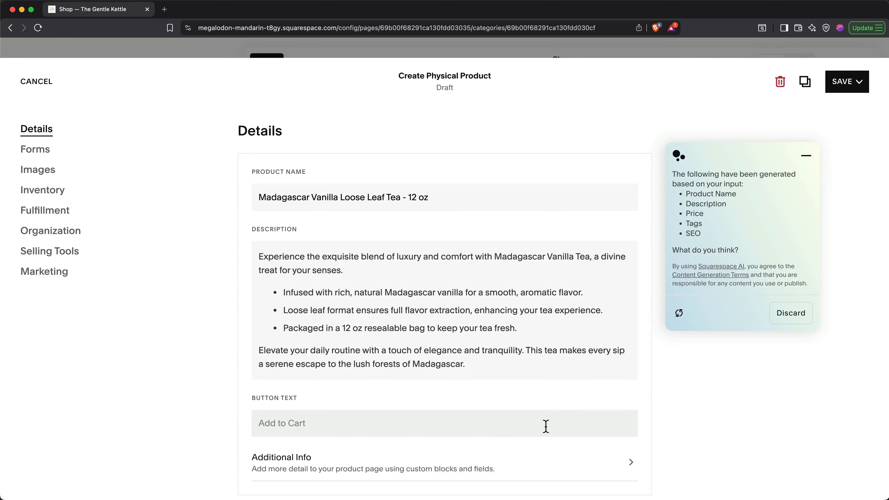
Put the product on sale in its inventory settings with a sale price of $16.00.
{"action": "scroll", "coordinate": [545, 426], "scroll_direction": "down", "scroll_amount": 5}
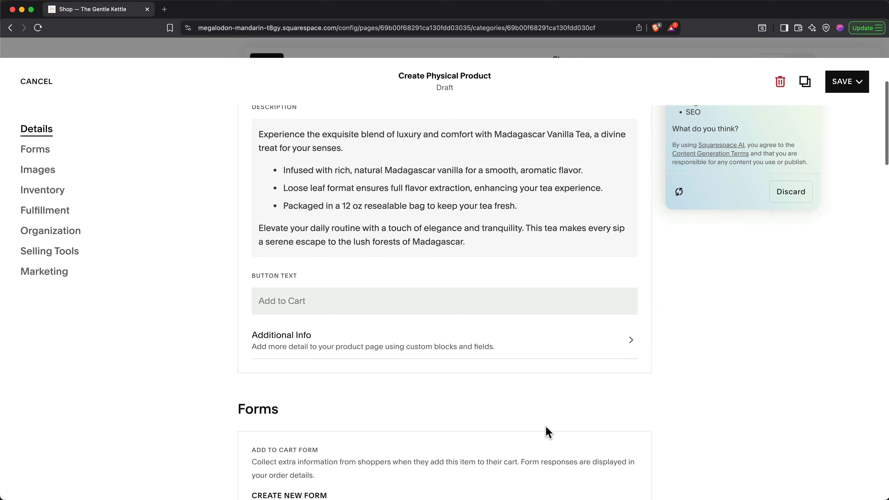
{"action": "scroll", "coordinate": [545, 426], "scroll_direction": "down", "scroll_amount": 6}
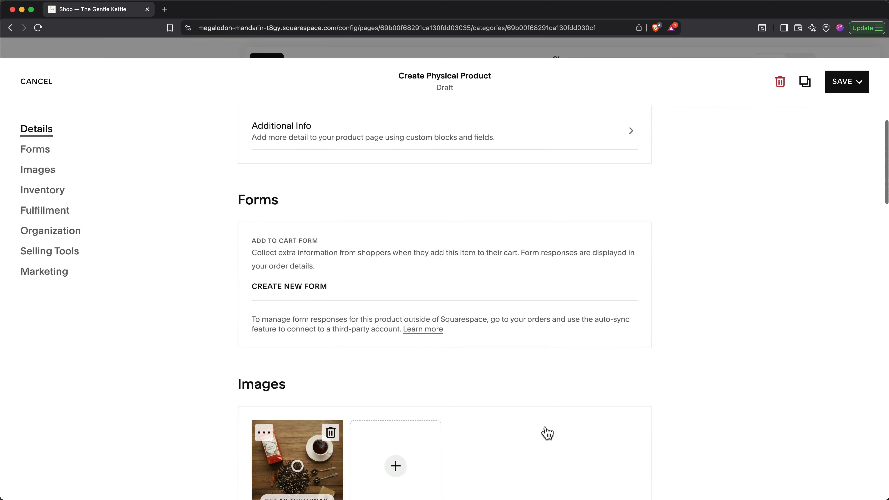
{"action": "scroll", "coordinate": [547, 433], "scroll_direction": "down", "scroll_amount": 6}
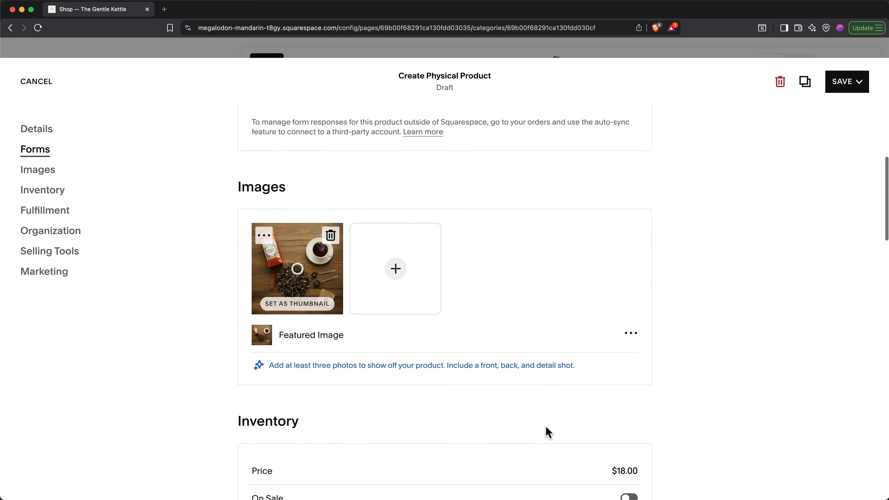
{"action": "scroll", "coordinate": [547, 433], "scroll_direction": "down", "scroll_amount": 4}
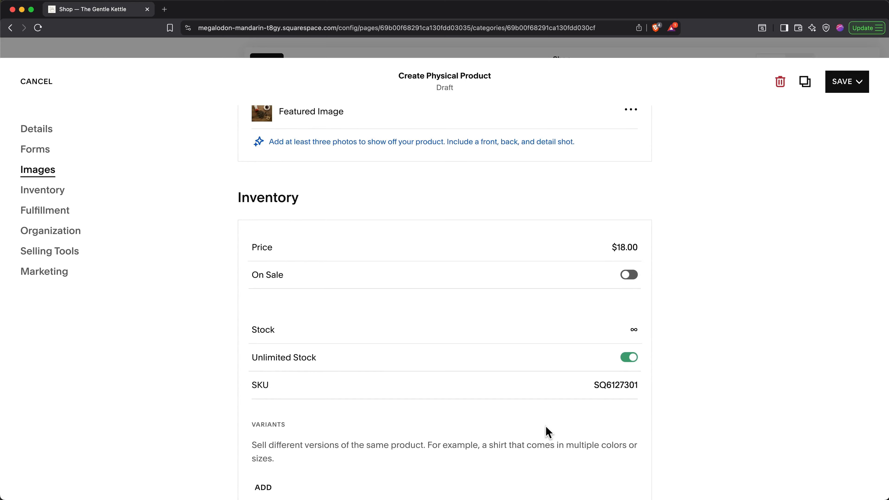
{"action": "left_click", "coordinate": [628, 276]}
{"action": "left_click", "coordinate": [633, 302]}
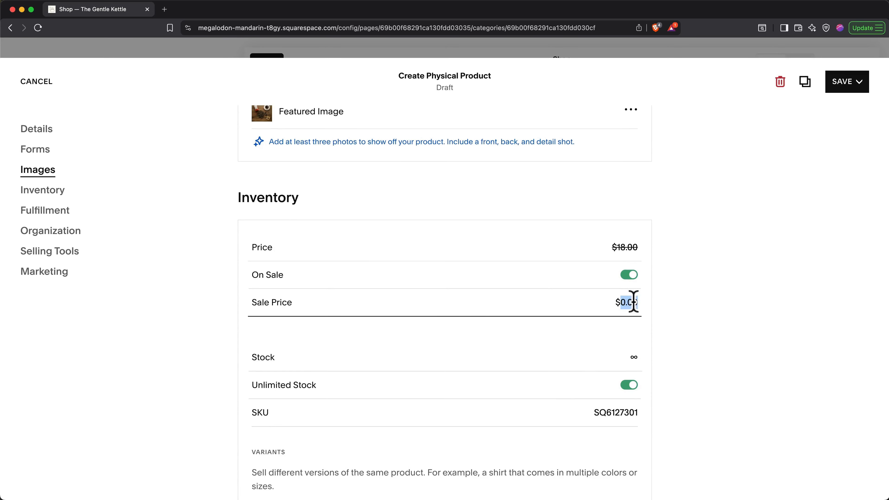
{"action": "type", "text": "16"}
{"action": "left_click", "coordinate": [694, 313]}
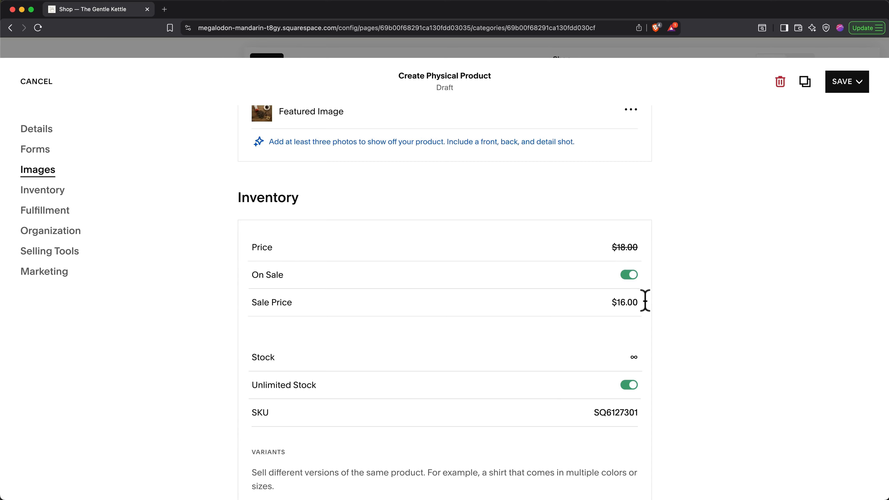
Limit the Madagascar tea product's stock to 100 units instead of unlimited and publish the product.
{"action": "left_click", "coordinate": [627, 385]}
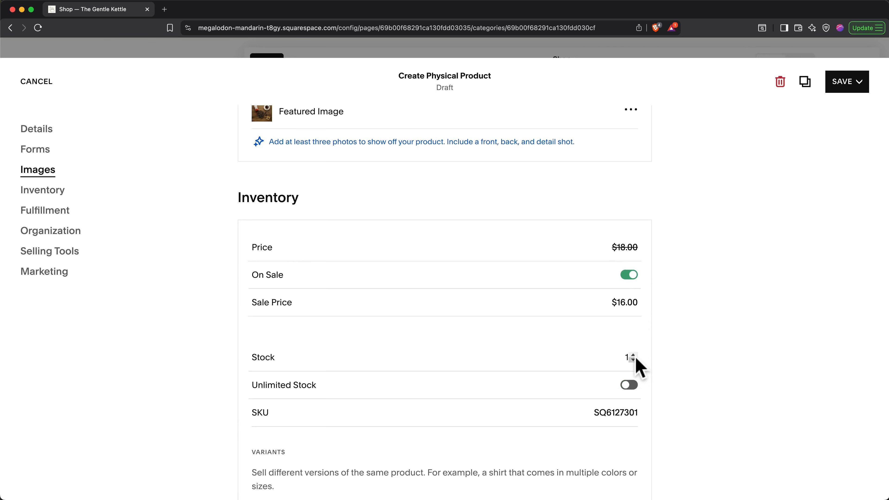
{"action": "left_click", "coordinate": [627, 357]}
{"action": "type", "text": "100"}
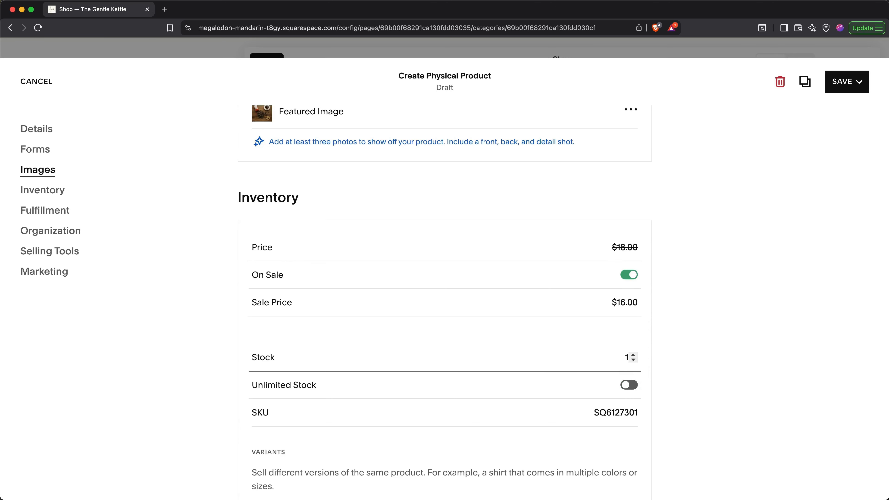
{"action": "left_click", "coordinate": [678, 381]}
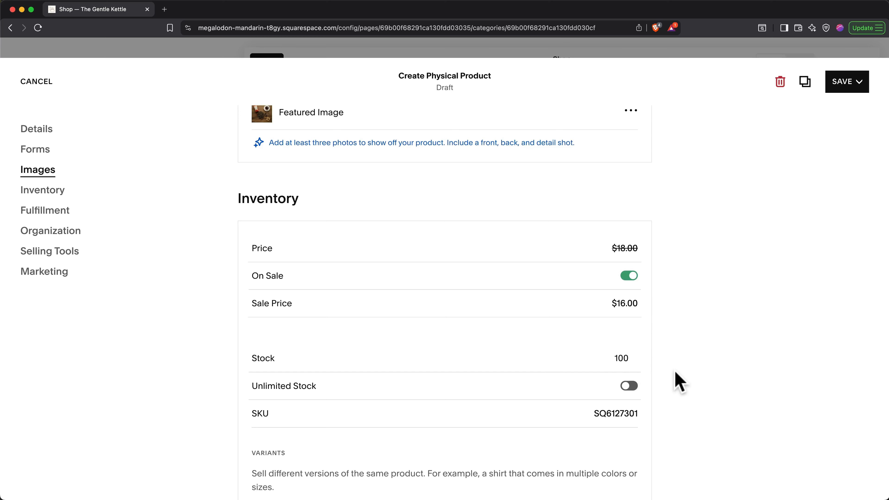
{"action": "left_click", "coordinate": [840, 86]}
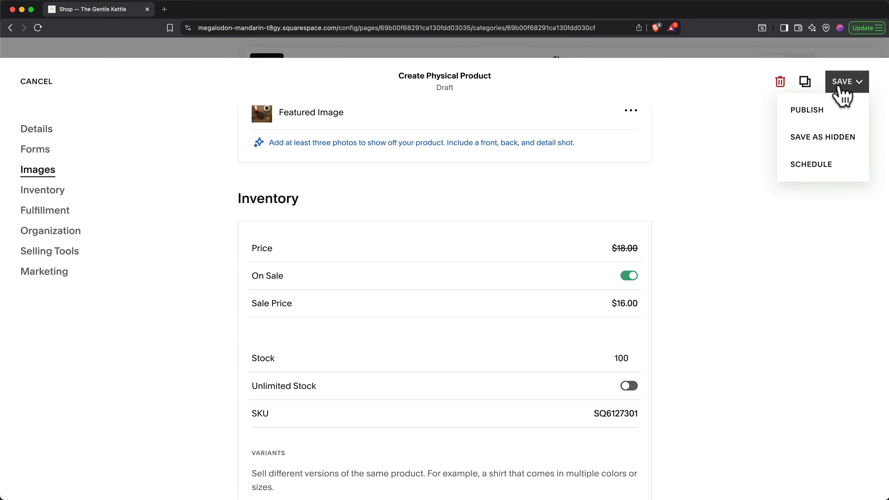
{"action": "left_click", "coordinate": [847, 111]}
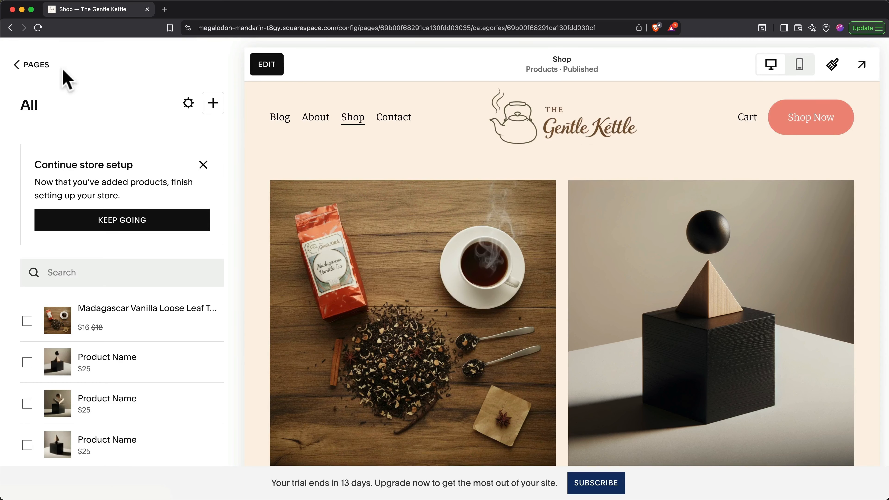
Review the site's Selling settings, from business information and payments to shipping, local delivery and product reviews.
{"action": "left_click", "coordinate": [52, 74]}
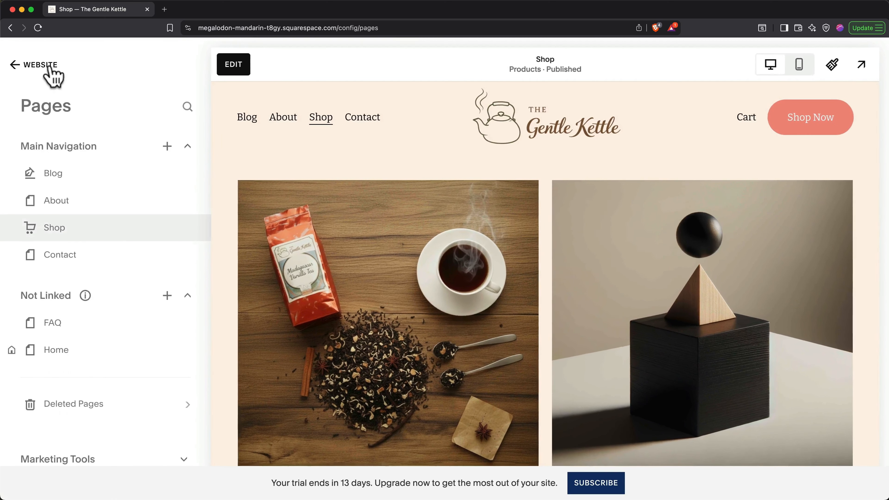
{"action": "left_click", "coordinate": [50, 66]}
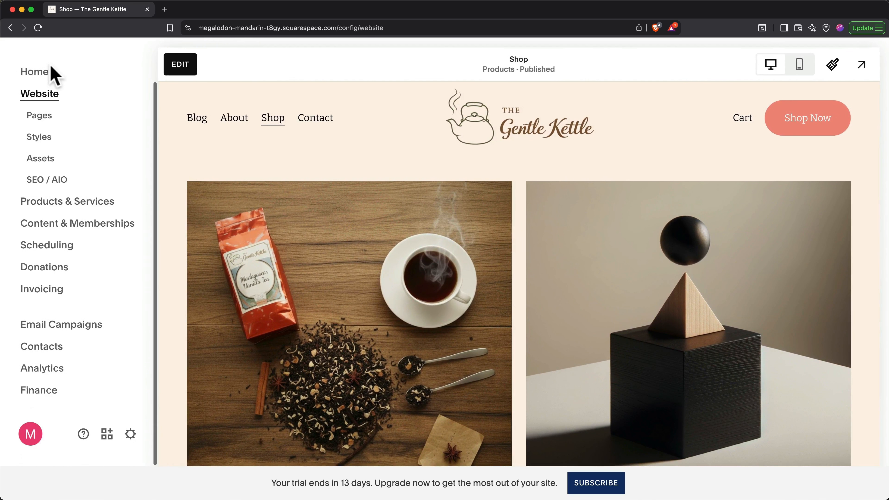
{"action": "left_click", "coordinate": [131, 435]}
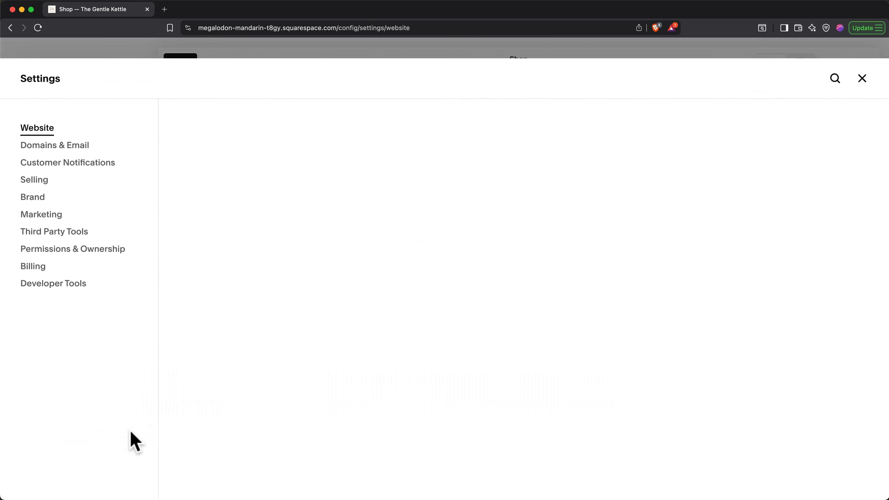
{"action": "left_click", "coordinate": [39, 186]}
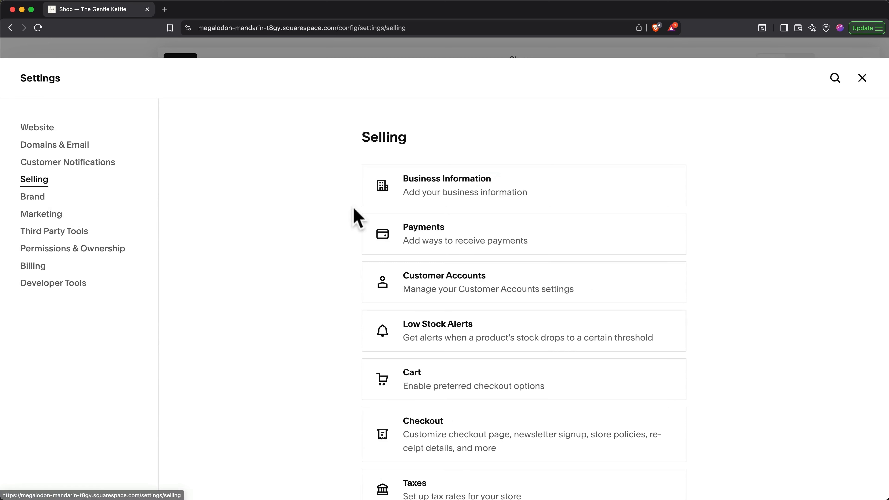
{"action": "scroll", "coordinate": [377, 239], "scroll_direction": "down", "scroll_amount": 1}
{"action": "scroll", "coordinate": [373, 238], "scroll_direction": "down", "scroll_amount": 5}
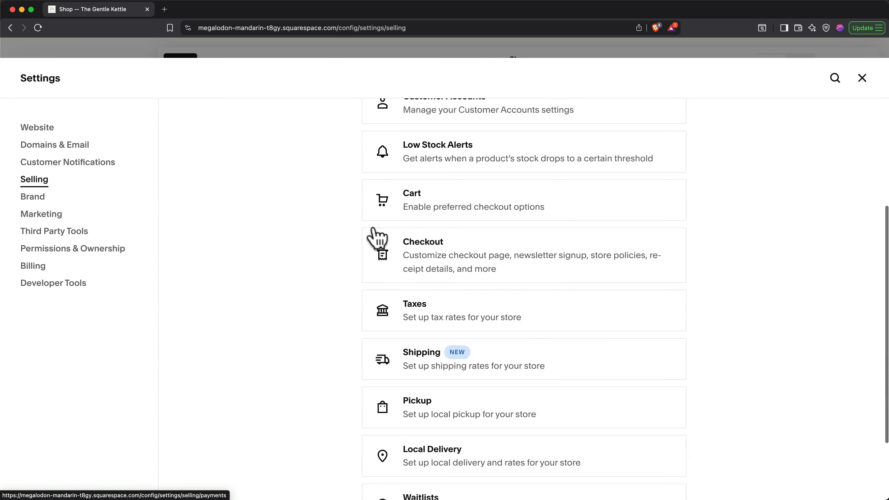
{"action": "scroll", "coordinate": [409, 359], "scroll_direction": "down", "scroll_amount": 3}
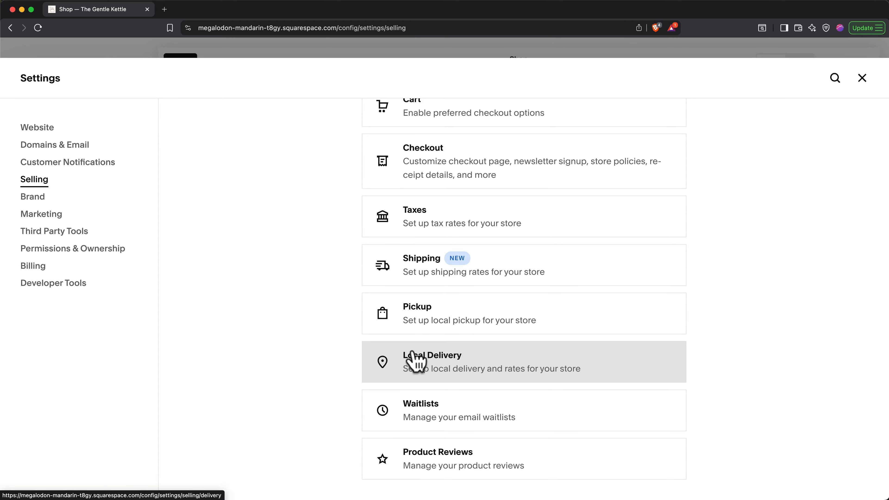
{"action": "left_click", "coordinate": [862, 78]}
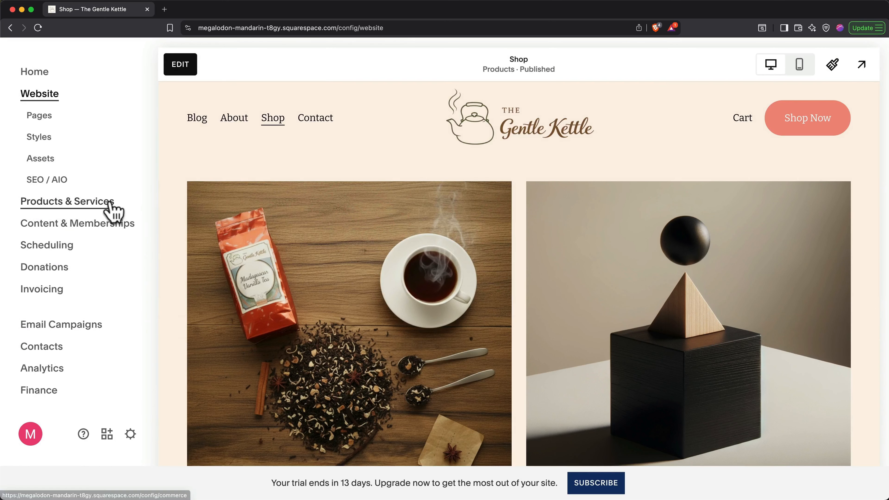
Look at the store's Orders and Discounts pages under Products & Services.
{"action": "left_click", "coordinate": [110, 203]}
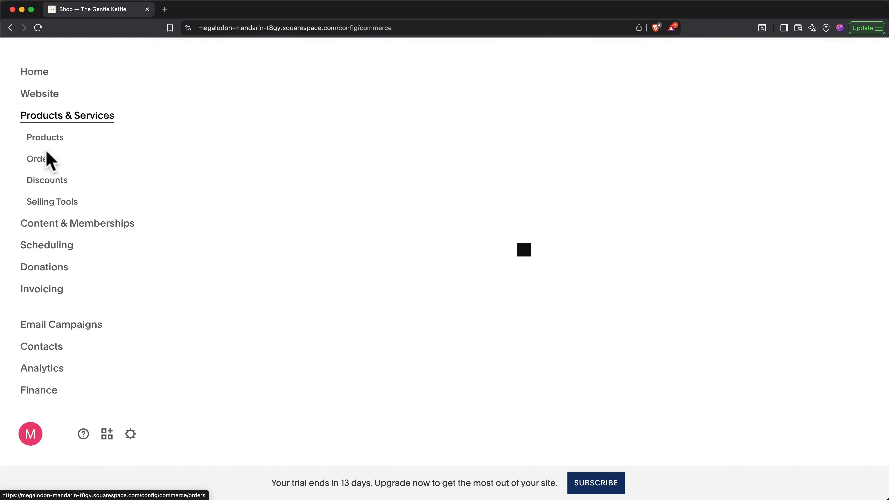
{"action": "left_click", "coordinate": [41, 159]}
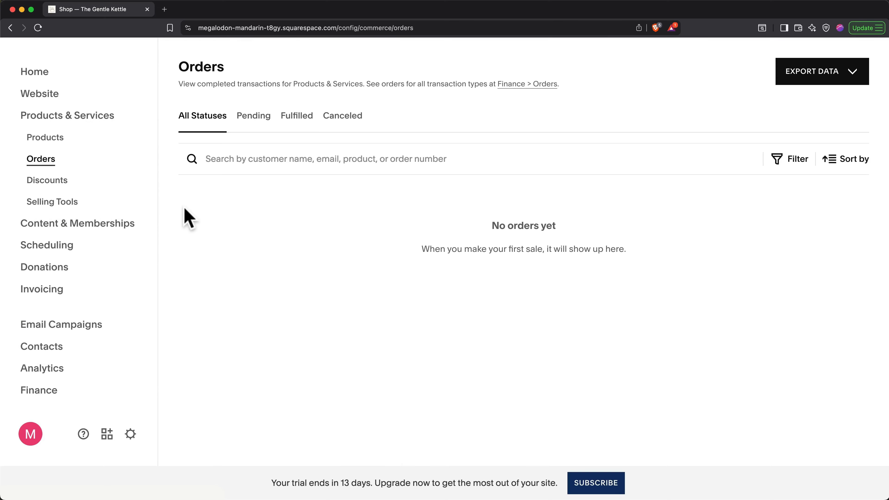
{"action": "left_click", "coordinate": [63, 188]}
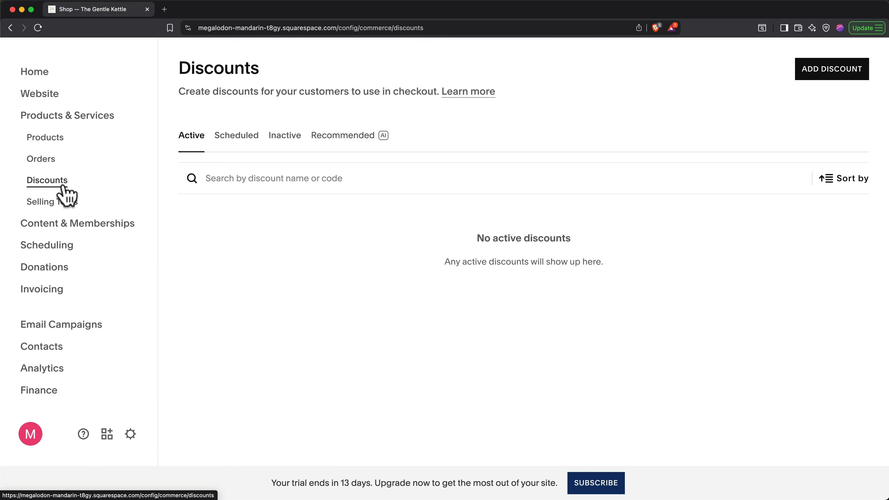
Delete the six "Product Name" placeholder products from the physical products list, keeping the Madagascar Vanilla tea.
{"action": "left_click", "coordinate": [62, 144]}
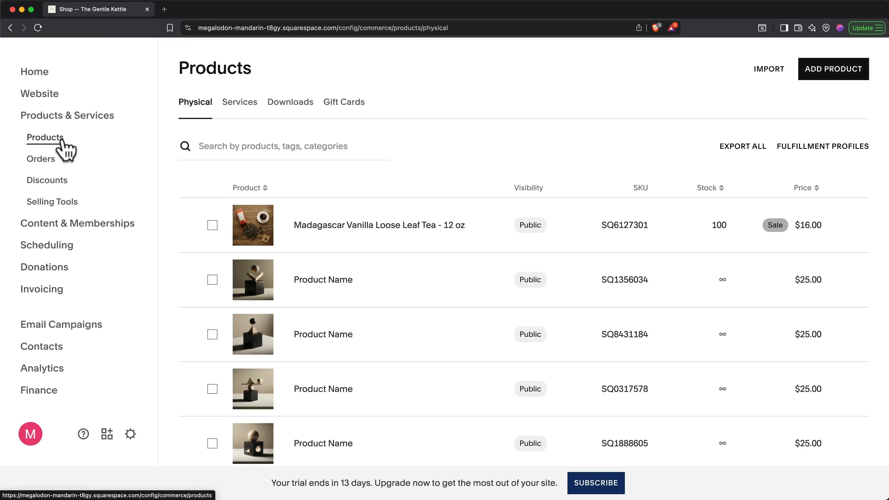
{"action": "left_click", "coordinate": [212, 280]}
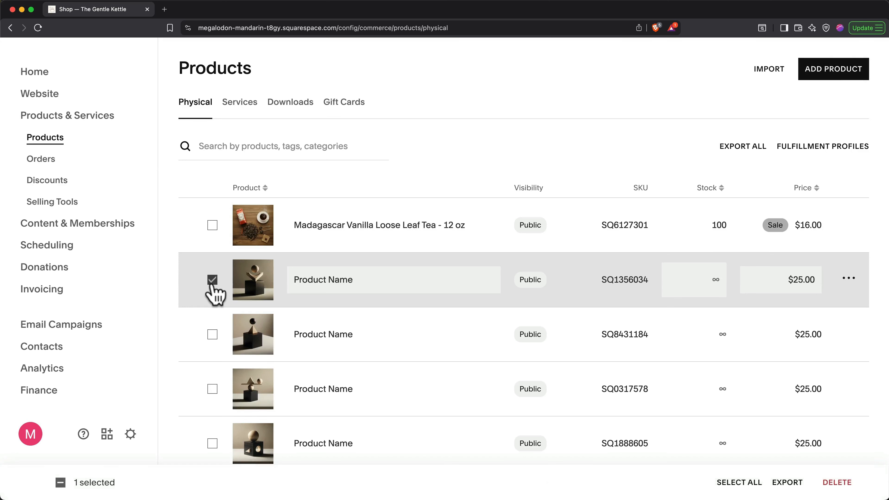
{"action": "left_click", "coordinate": [212, 335]}
{"action": "scroll", "coordinate": [214, 342], "scroll_direction": "down", "scroll_amount": 2}
{"action": "left_click", "coordinate": [213, 329]}
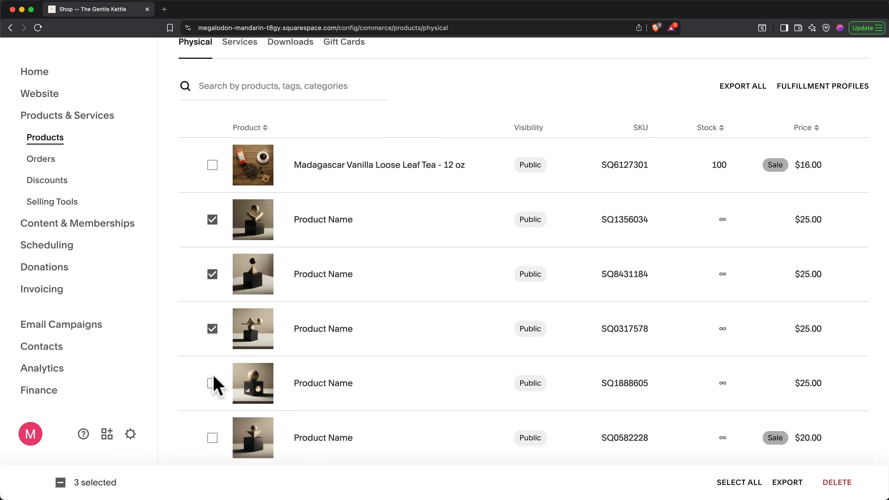
{"action": "left_click", "coordinate": [212, 383]}
{"action": "scroll", "coordinate": [214, 389], "scroll_direction": "down", "scroll_amount": 3}
{"action": "left_click", "coordinate": [212, 359]}
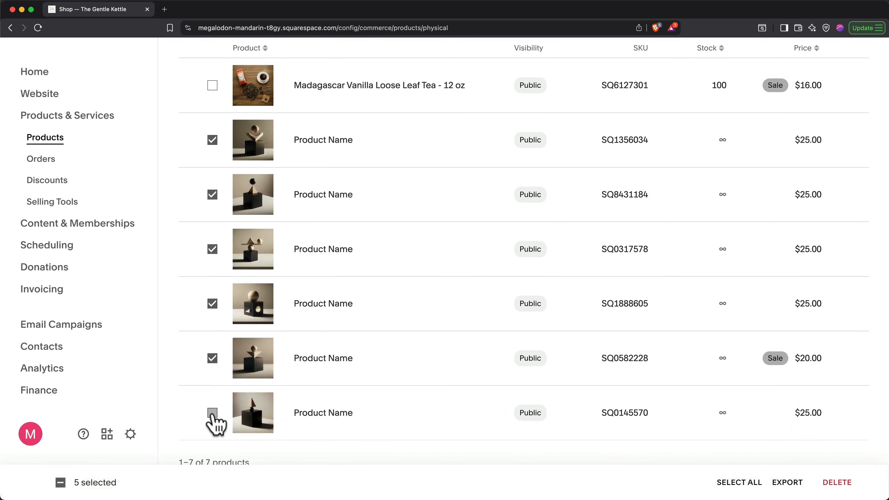
{"action": "left_click", "coordinate": [212, 414]}
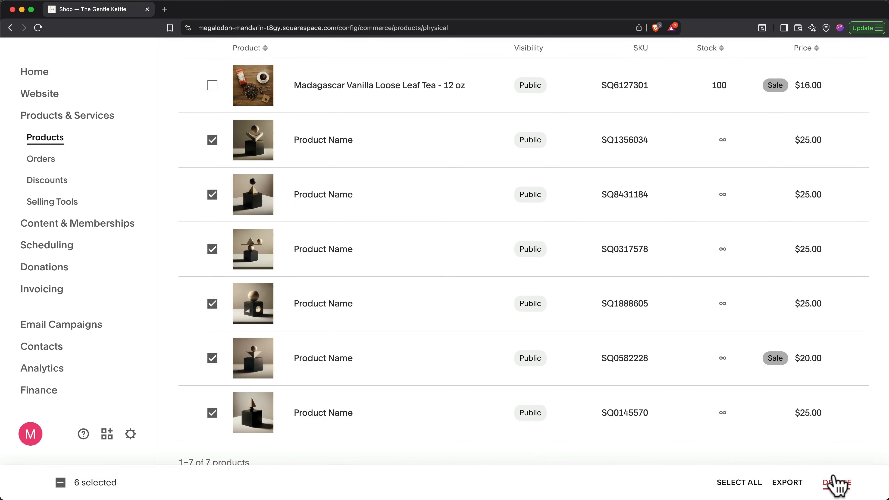
{"action": "left_click", "coordinate": [836, 483]}
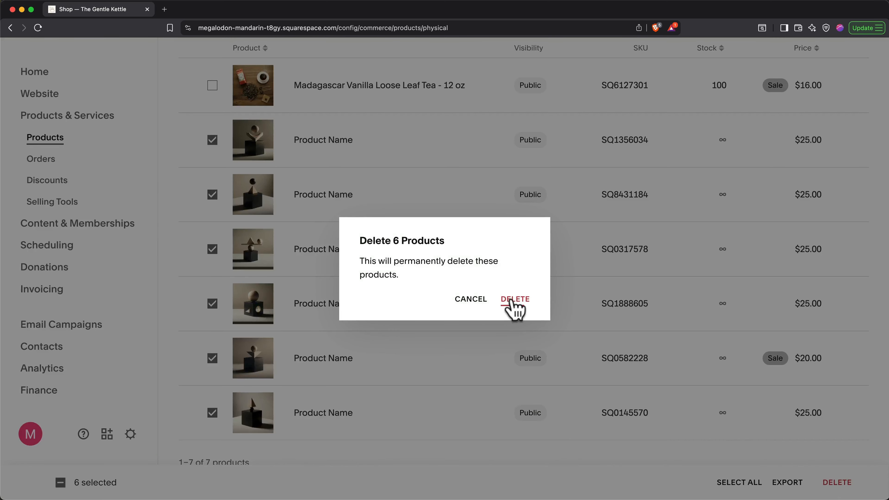
{"action": "left_click", "coordinate": [513, 300]}
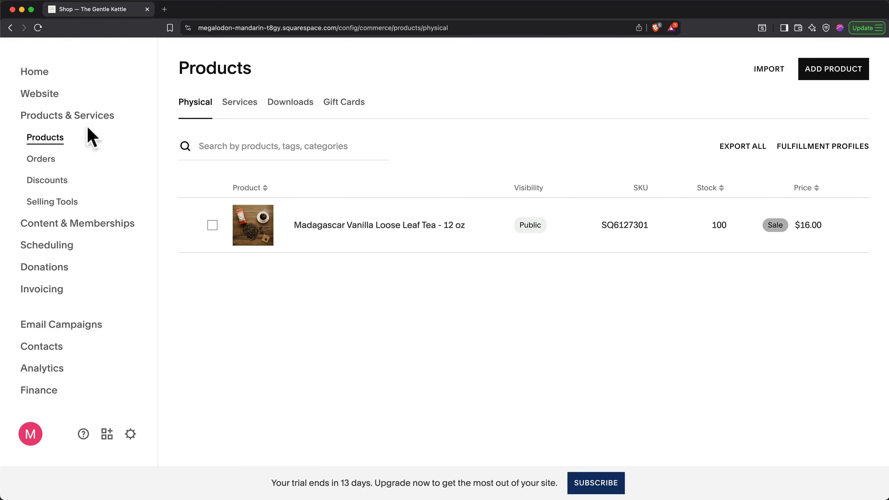
Generate SEO metadata for the site's pages with the AI Optimize tool, review the suggestions and save them.
{"action": "left_click", "coordinate": [50, 100]}
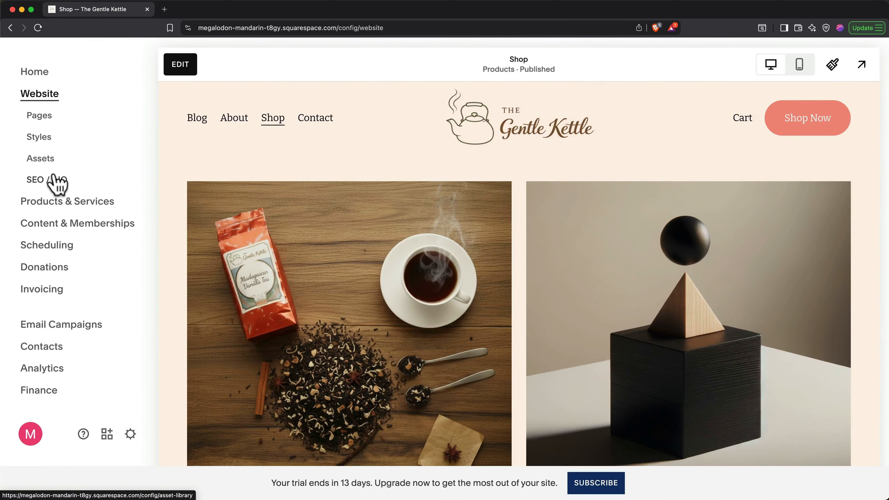
{"action": "left_click", "coordinate": [53, 180]}
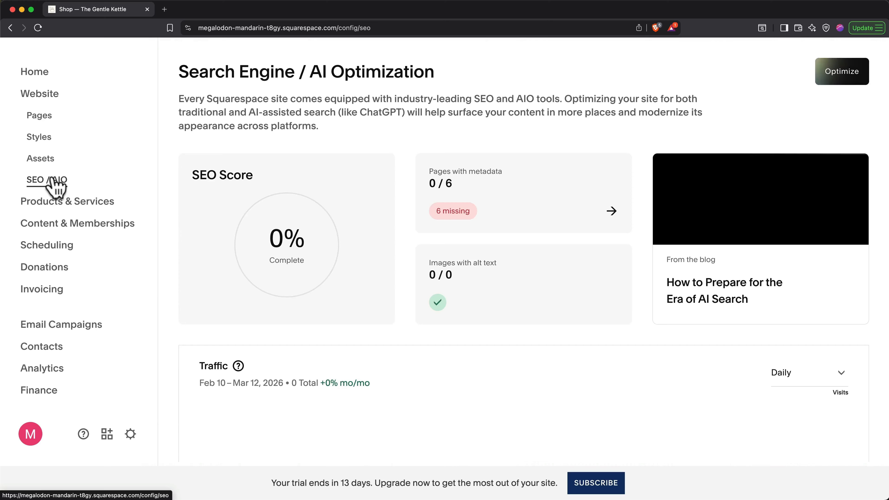
{"action": "left_click", "coordinate": [826, 78]}
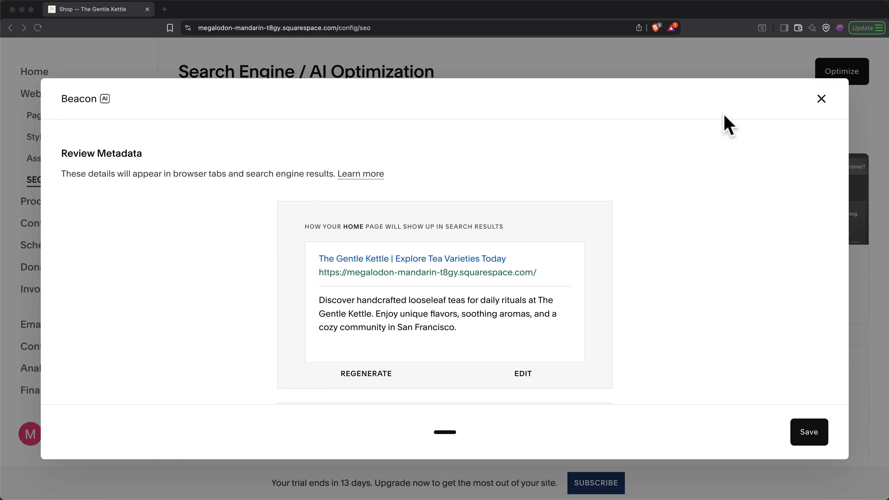
{"action": "scroll", "coordinate": [610, 282], "scroll_direction": "down", "scroll_amount": 5}
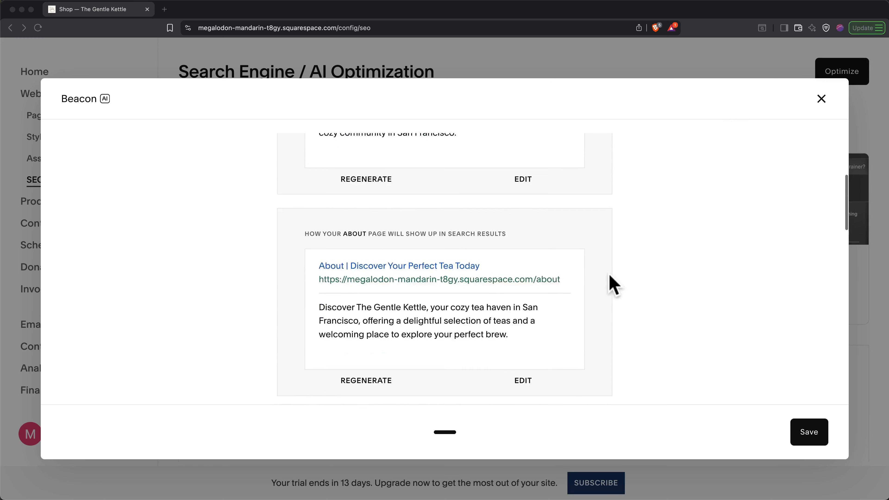
{"action": "scroll", "coordinate": [613, 285], "scroll_direction": "down", "scroll_amount": 8}
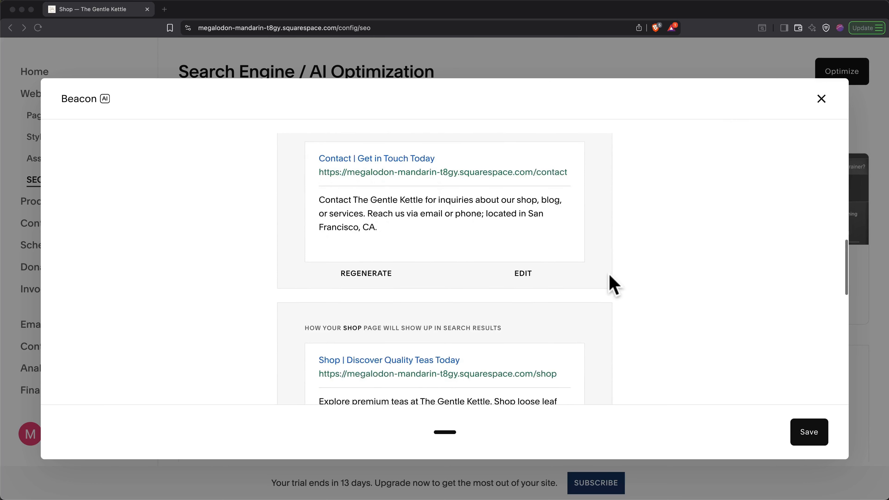
{"action": "scroll", "coordinate": [613, 284], "scroll_direction": "down", "scroll_amount": 13}
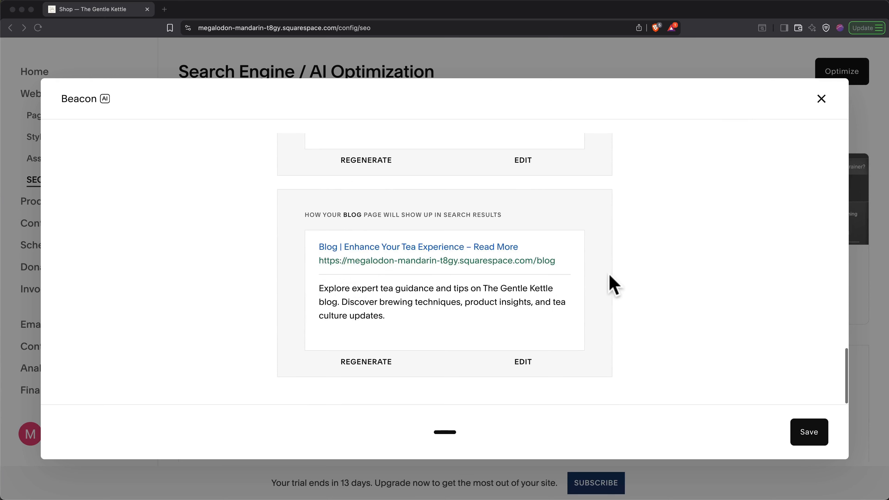
{"action": "left_click", "coordinate": [809, 435]}
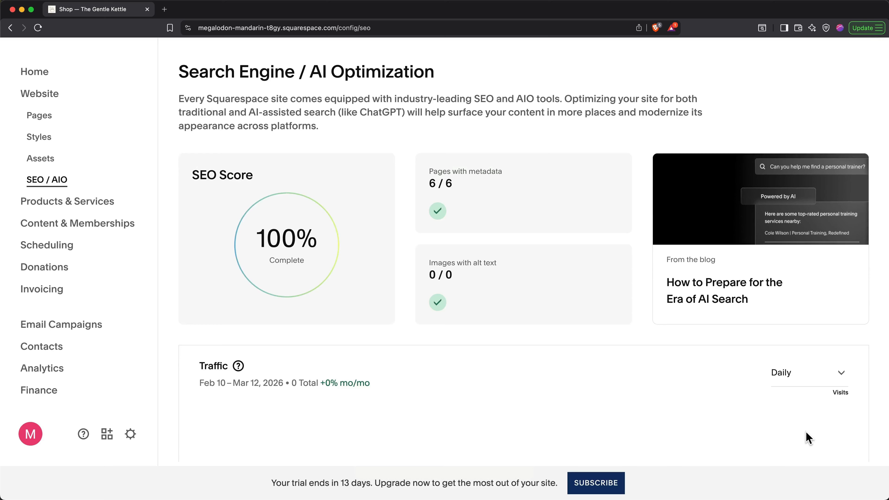
Examine the SEO title, description and search visibility option in the About page's settings.
{"action": "left_click", "coordinate": [78, 118]}
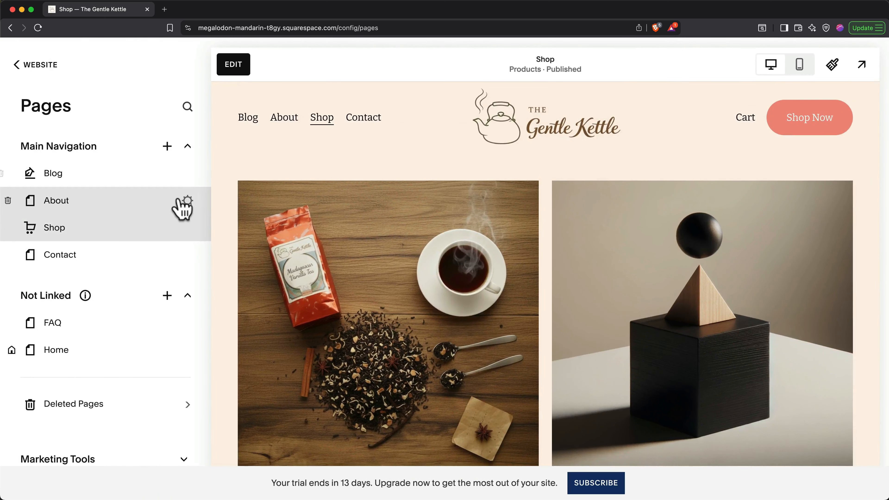
{"action": "left_click", "coordinate": [188, 202]}
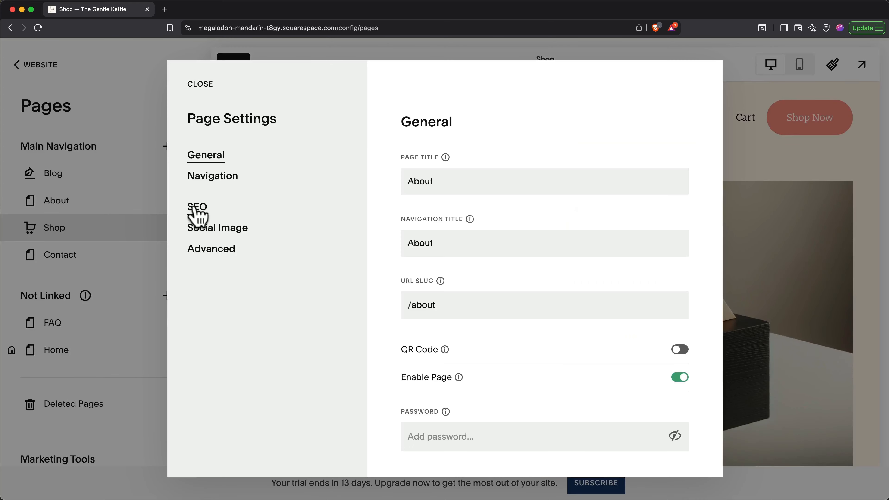
{"action": "left_click", "coordinate": [197, 212]}
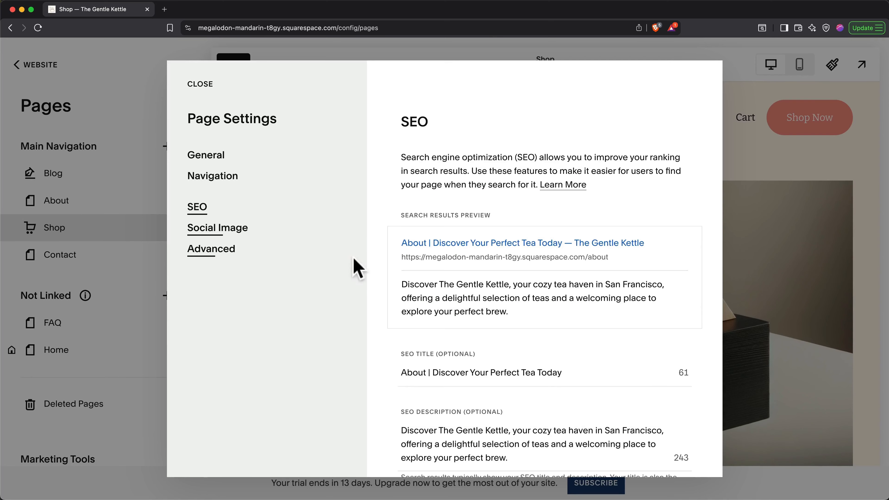
{"action": "scroll", "coordinate": [382, 285], "scroll_direction": "down", "scroll_amount": 5}
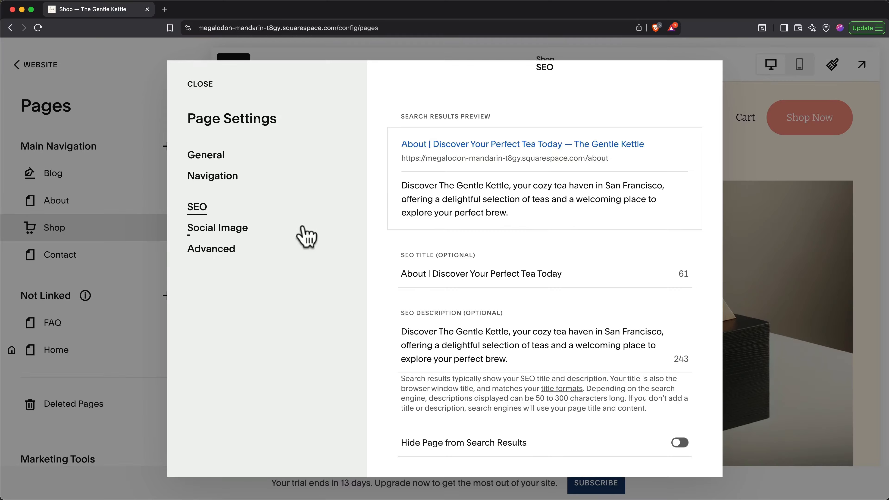
Set the free stock photo of loose teas in spoons, found by searching "tea", as the About page's social sharing image and save.
{"action": "left_click", "coordinate": [237, 231]}
{"action": "left_click", "coordinate": [545, 363]}
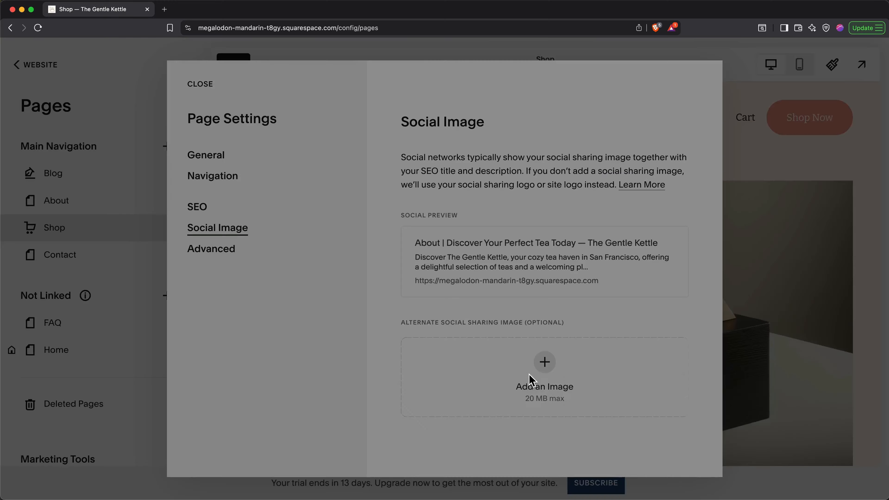
{"action": "left_click", "coordinate": [507, 450]}
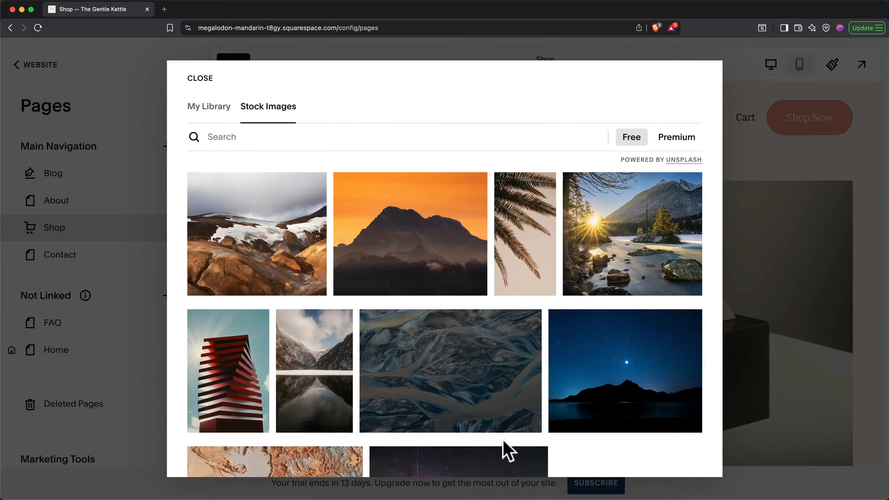
{"action": "left_click", "coordinate": [229, 137]}
{"action": "type", "text": "tea"}
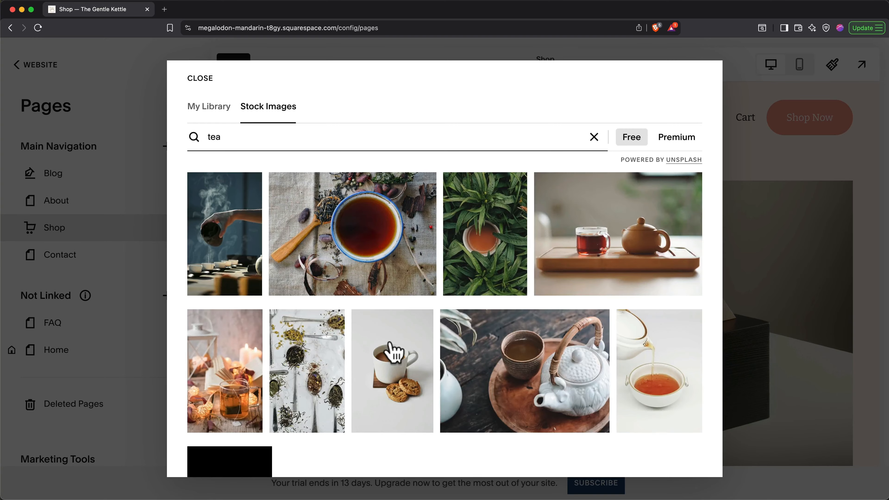
{"action": "left_click", "coordinate": [319, 368]}
{"action": "left_click", "coordinate": [320, 368]}
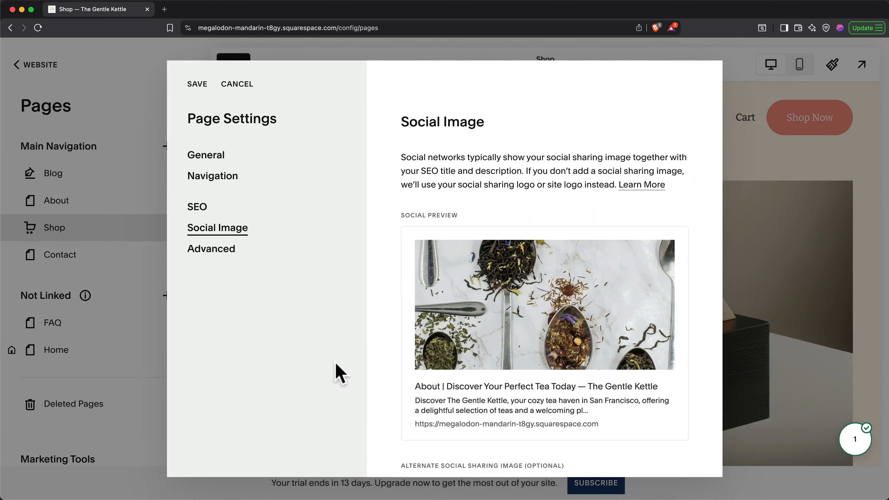
{"action": "left_click", "coordinate": [197, 86]}
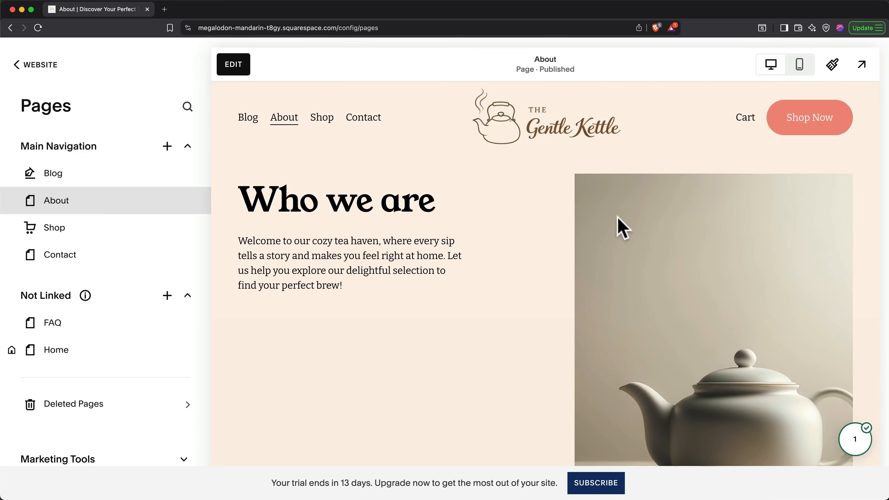
Replace the placeholder alt text of the teapot image on the About page with "Tea".
{"action": "left_click", "coordinate": [655, 264]}
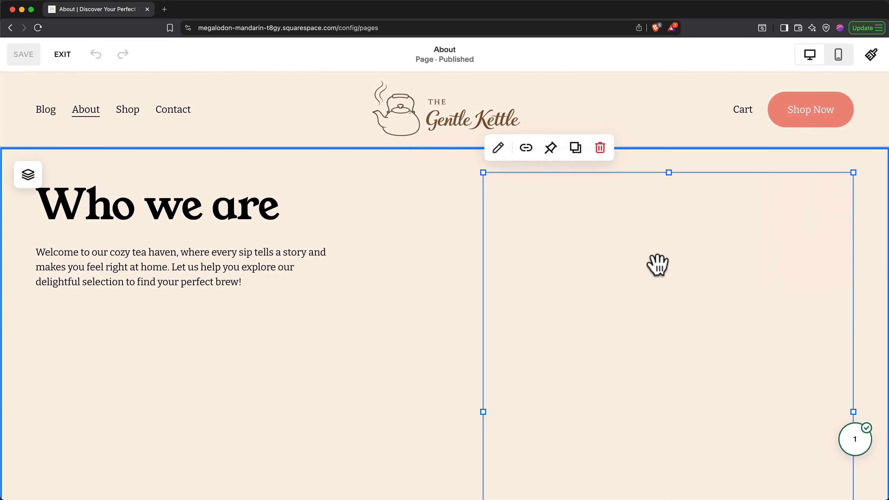
{"action": "double_click", "coordinate": [664, 263]}
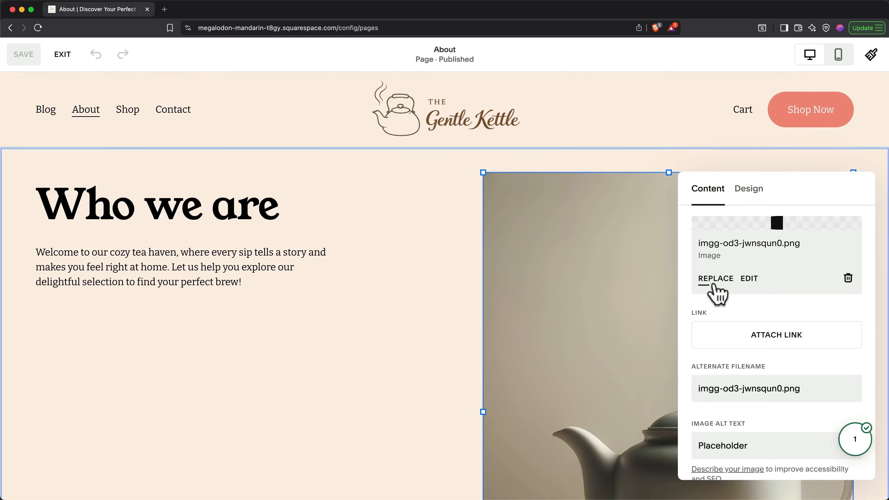
{"action": "scroll", "coordinate": [722, 300], "scroll_direction": "down", "scroll_amount": 1}
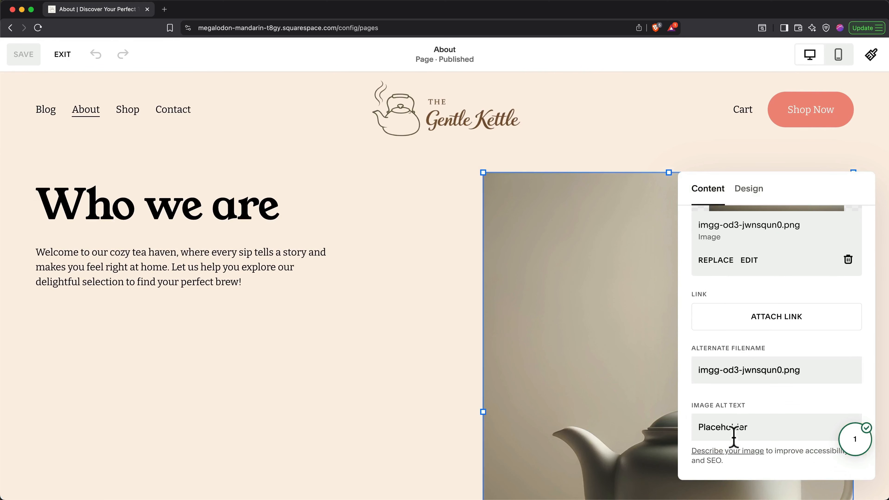
{"action": "double_click", "coordinate": [727, 428]}
{"action": "type", "text": "Tea"}
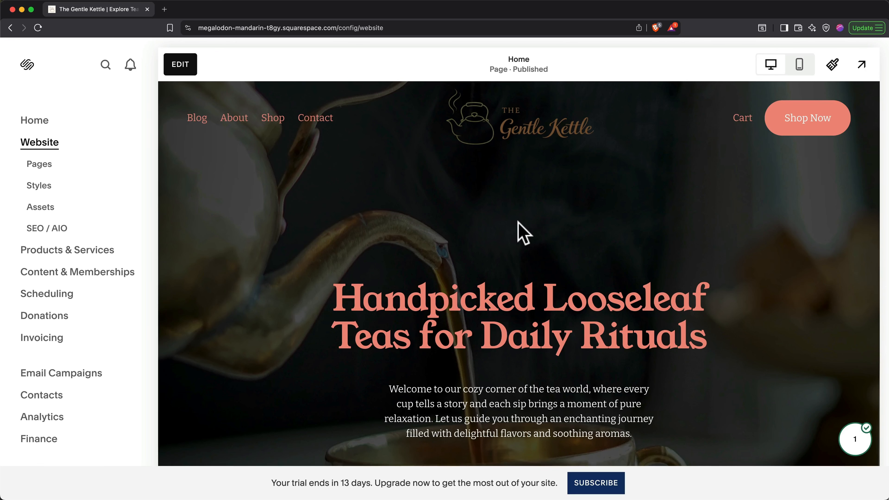
Upgrade the trial website subscription in the billing settings by selecting the Core plan with annual payment.
{"action": "scroll", "coordinate": [111, 338], "scroll_direction": "down", "scroll_amount": 2}
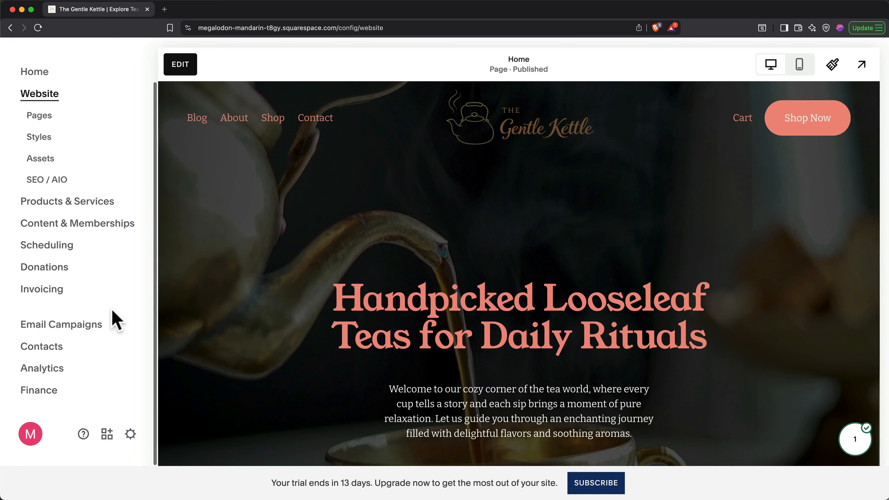
{"action": "left_click", "coordinate": [131, 436]}
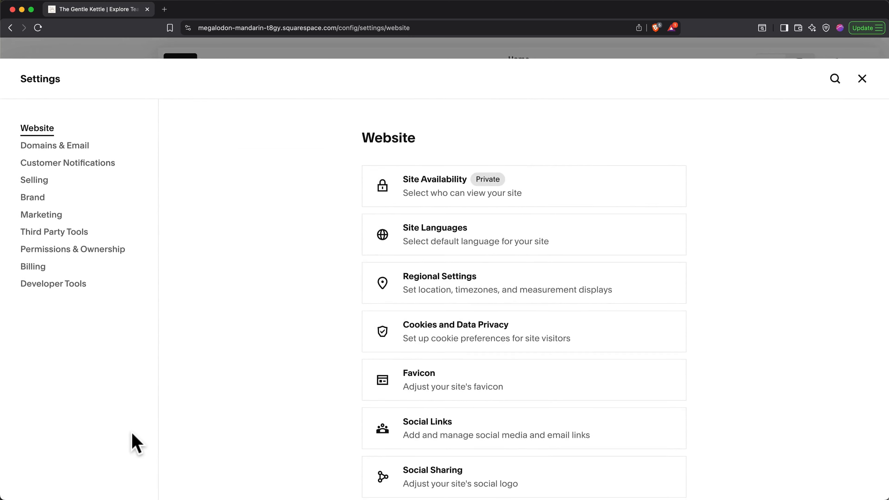
{"action": "left_click", "coordinate": [30, 269]}
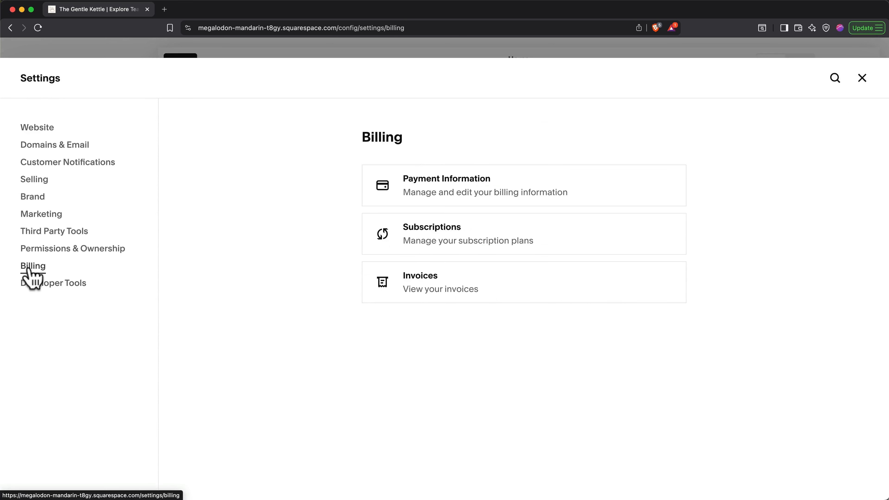
{"action": "left_click", "coordinate": [416, 248]}
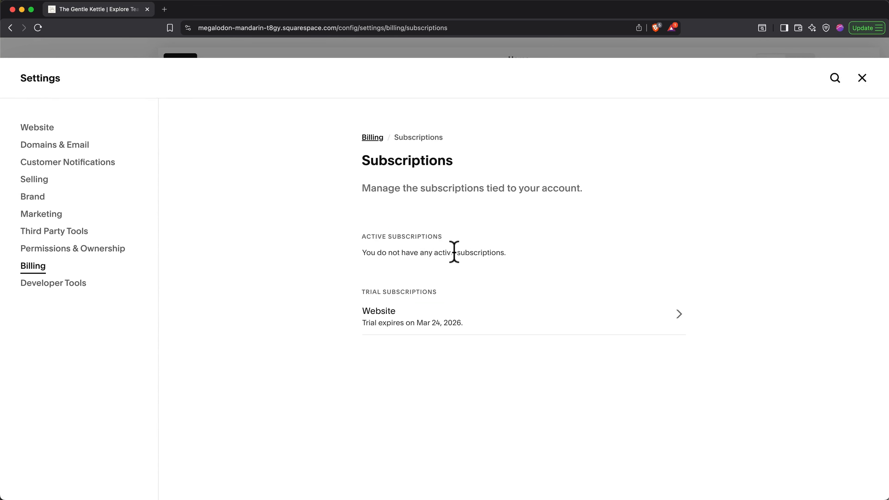
{"action": "left_click", "coordinate": [677, 317]}
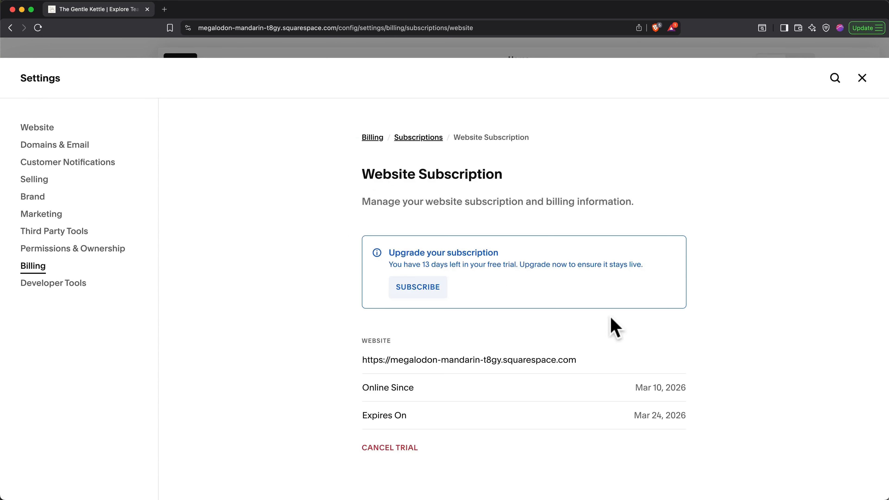
{"action": "left_click", "coordinate": [427, 296]}
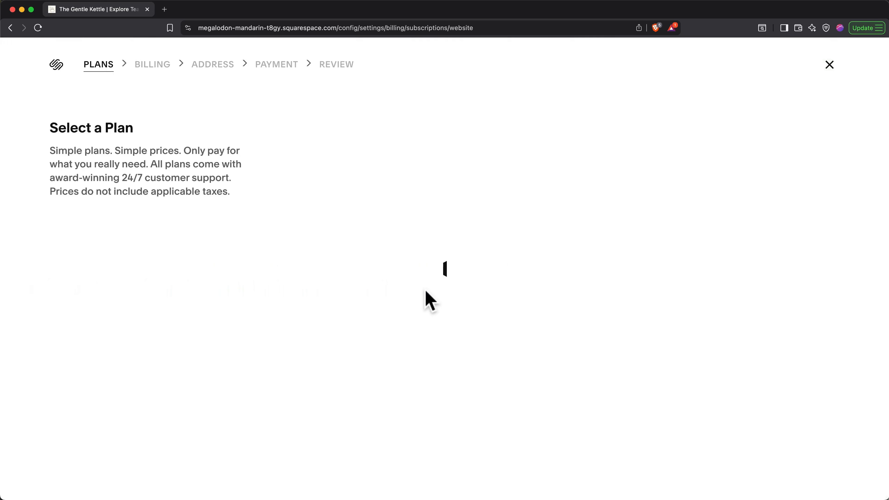
{"action": "scroll", "coordinate": [383, 274], "scroll_direction": "down", "scroll_amount": 5}
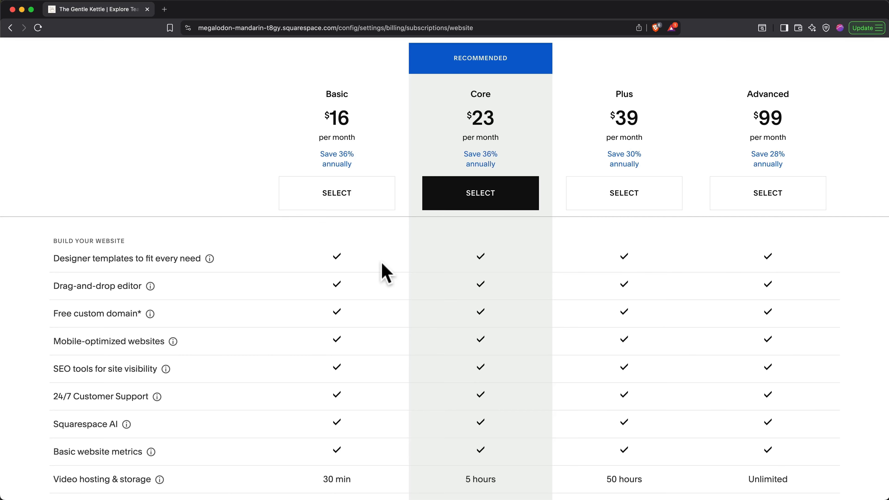
{"action": "left_click", "coordinate": [469, 211]}
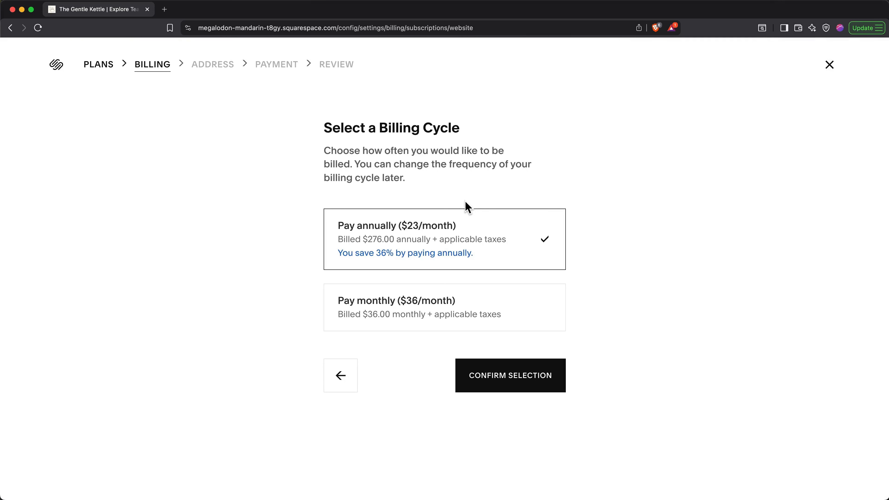
{"action": "left_click", "coordinate": [492, 367]}
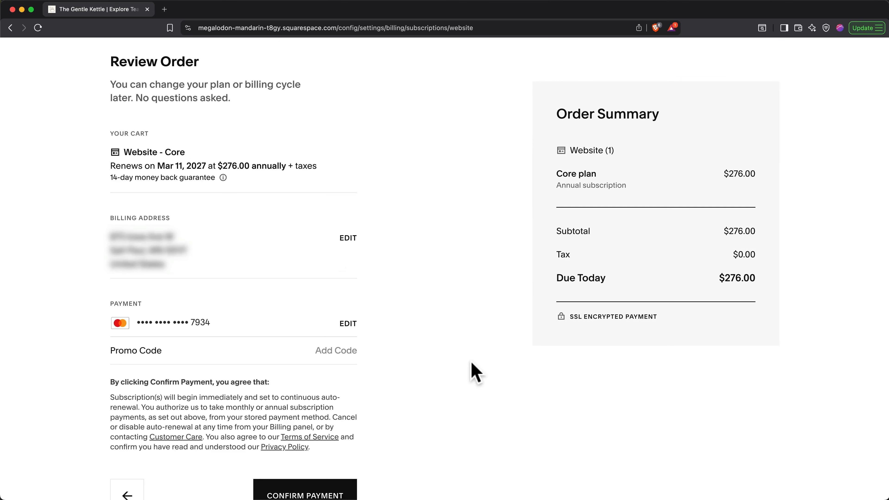
Apply the promo code Metics10 to the Core plan order and confirm the payment.
{"action": "left_click", "coordinate": [348, 351]}
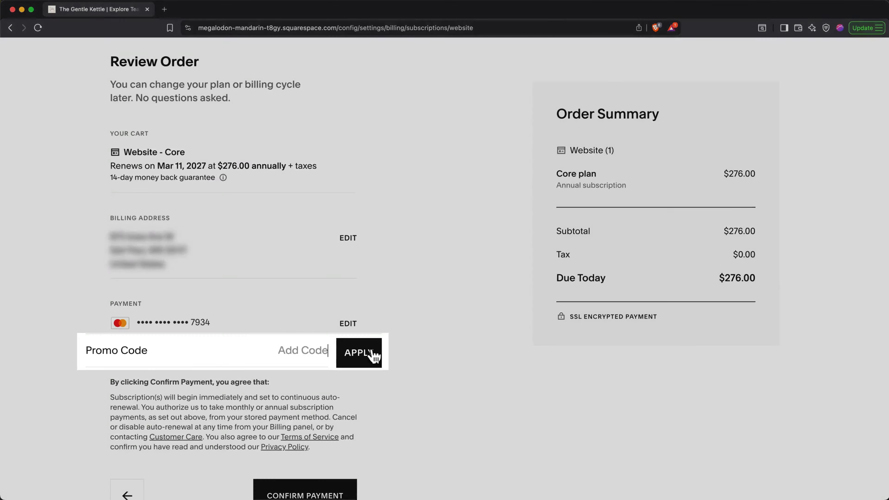
{"action": "type", "text": "Metics10"}
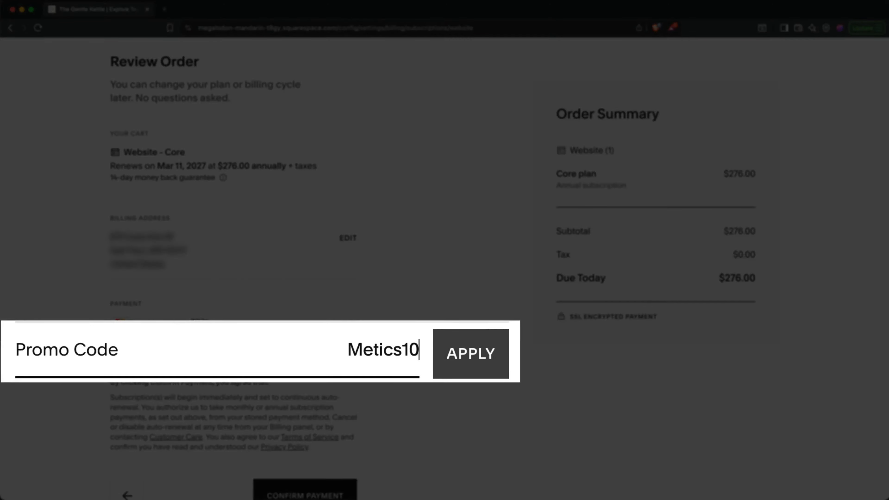
{"action": "left_click", "coordinate": [498, 365]}
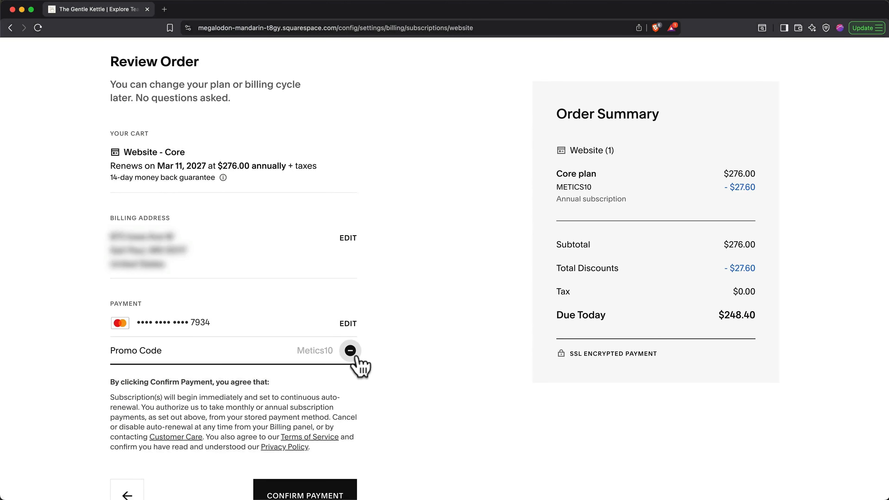
{"action": "scroll", "coordinate": [384, 365], "scroll_direction": "down", "scroll_amount": 1}
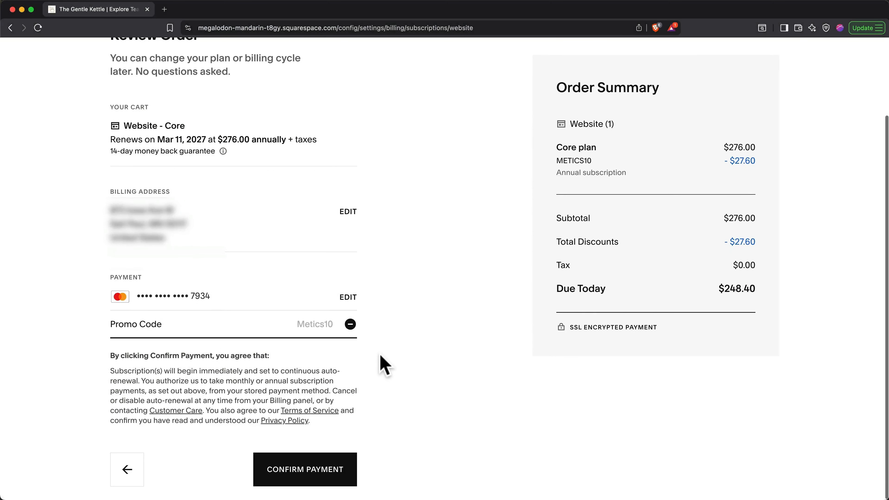
{"action": "left_click", "coordinate": [311, 469]}
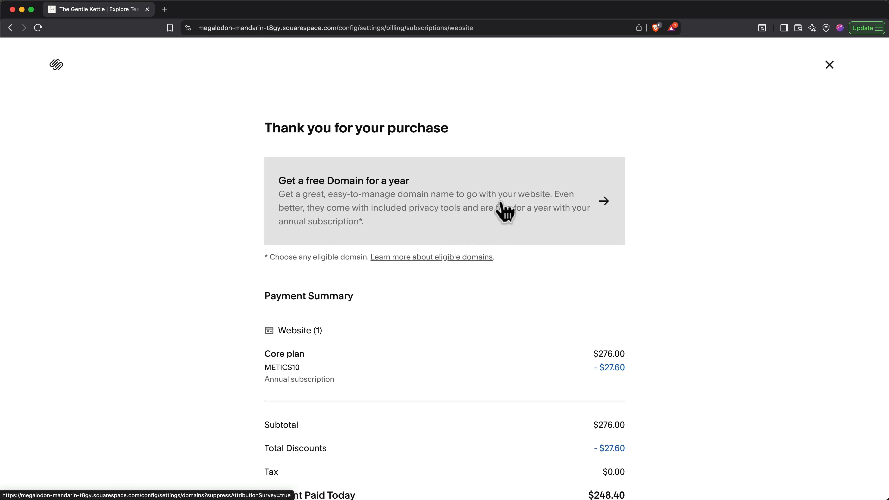
Claim the free domain thegentlekettle.com, check out and save a registration term of 1 year.
{"action": "left_click", "coordinate": [504, 210]}
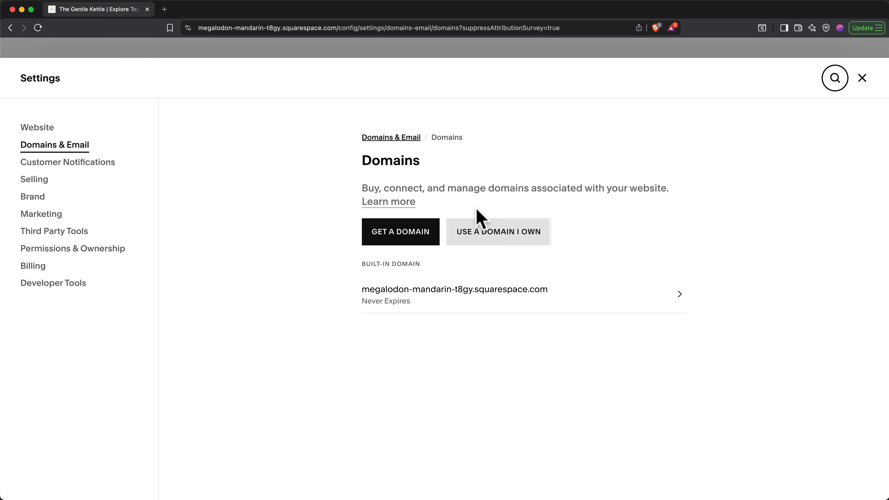
{"action": "left_click", "coordinate": [410, 231]}
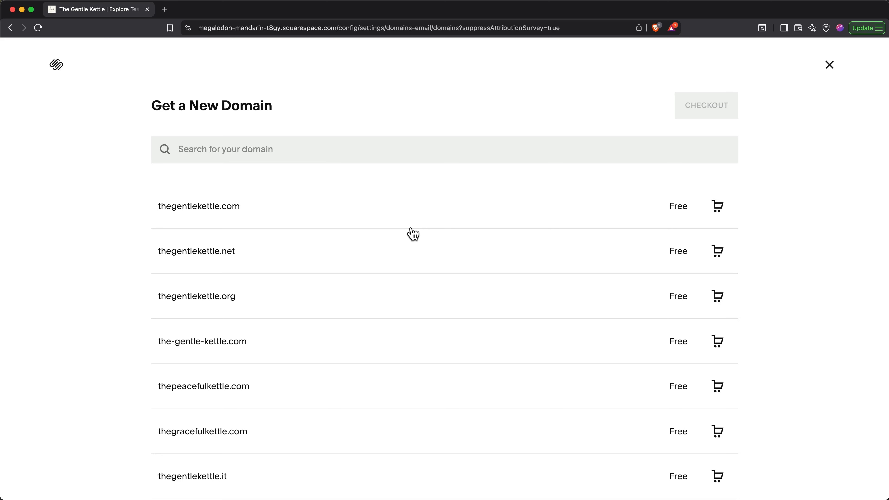
{"action": "left_click", "coordinate": [717, 209]}
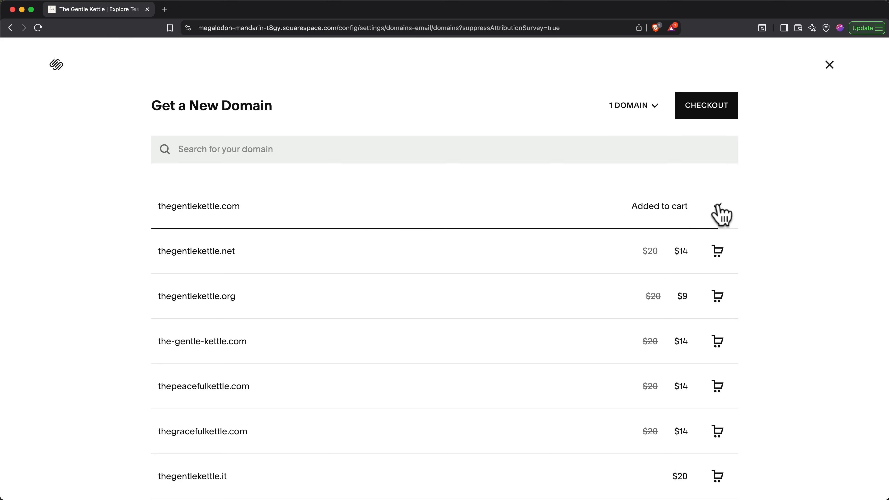
{"action": "left_click", "coordinate": [730, 116]}
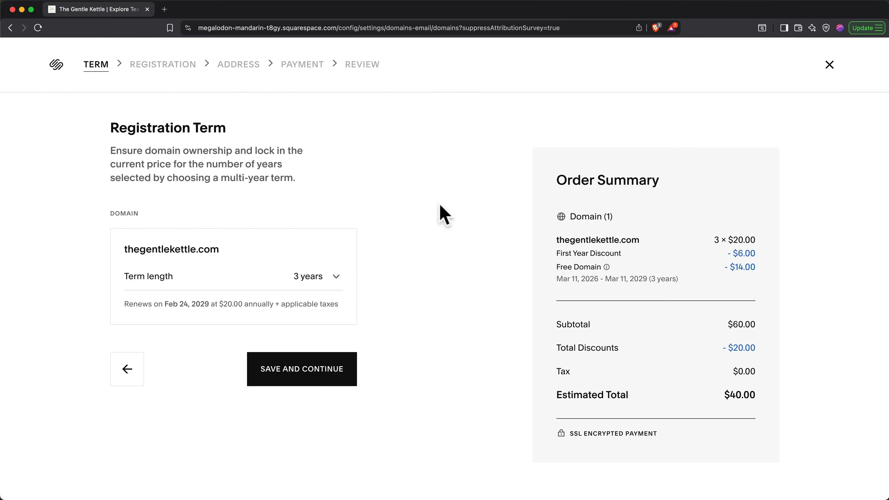
{"action": "left_click", "coordinate": [329, 285]}
{"action": "left_click", "coordinate": [328, 285]}
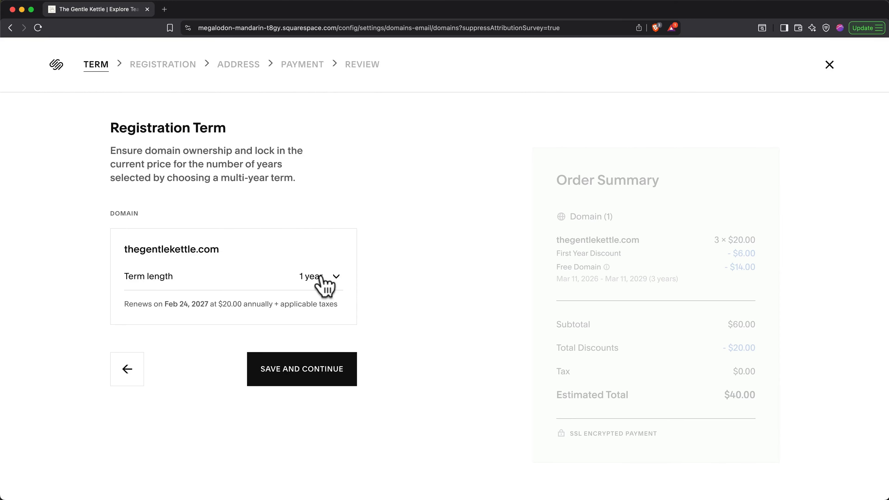
{"action": "left_click", "coordinate": [324, 375]}
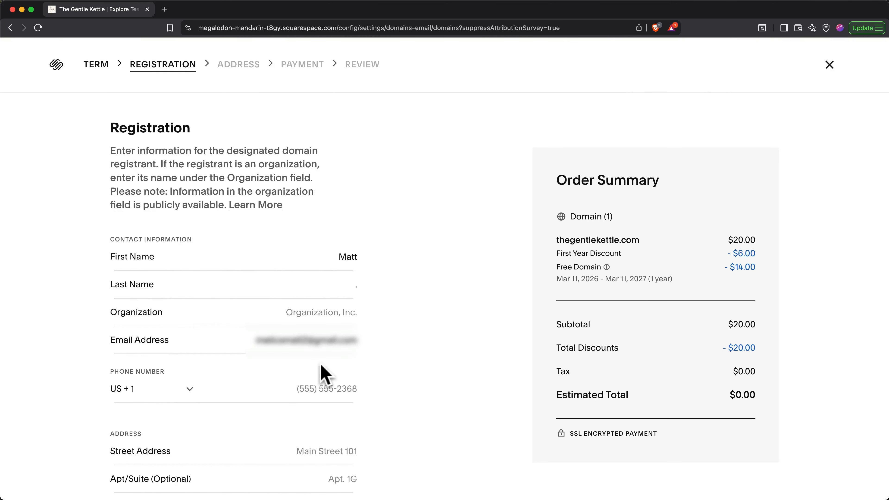
Submit the domain registrant's contact and address details, confirm the domain order and close the purchase summary.
{"action": "scroll", "coordinate": [364, 403], "scroll_direction": "down", "scroll_amount": 5}
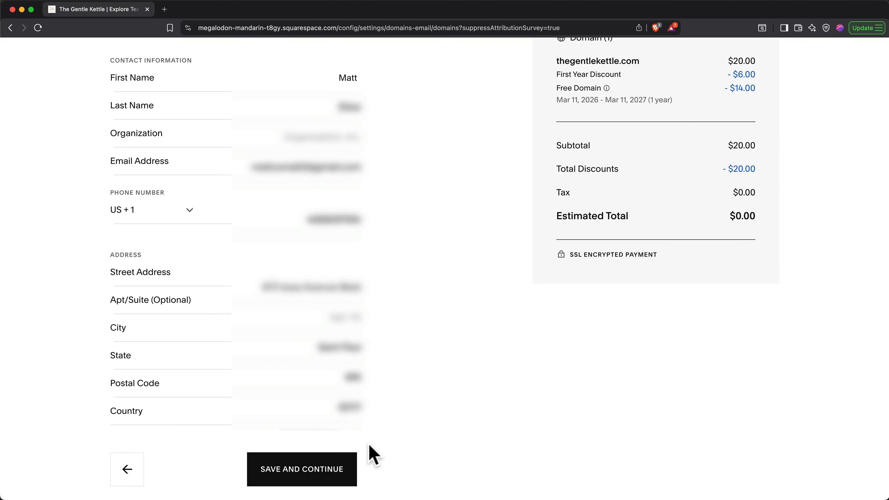
{"action": "left_click", "coordinate": [322, 472]}
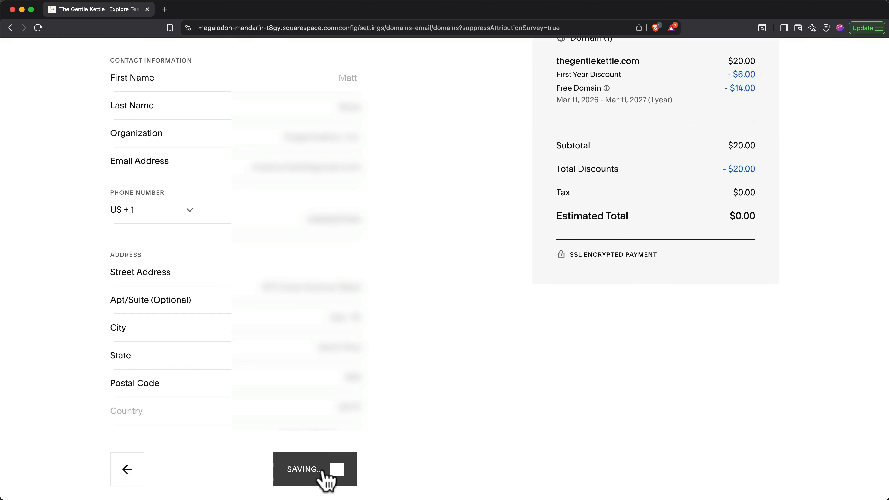
{"action": "scroll", "coordinate": [324, 471], "scroll_direction": "down", "scroll_amount": 3}
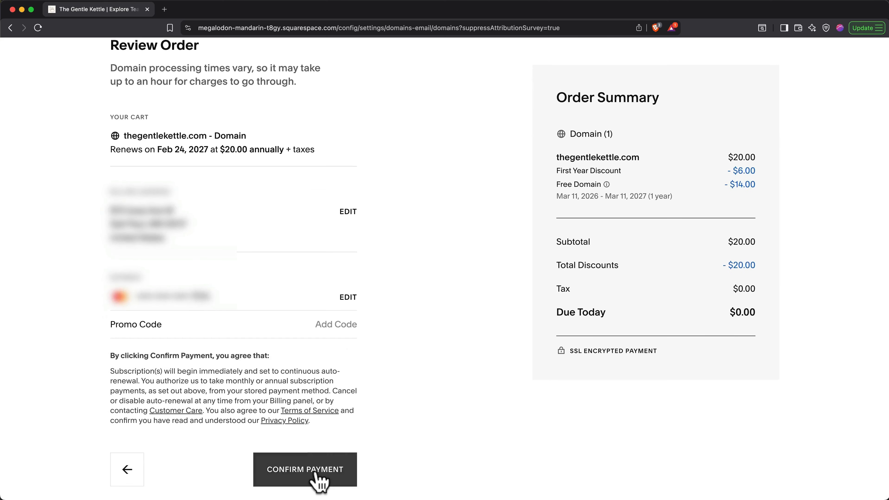
{"action": "left_click", "coordinate": [316, 474]}
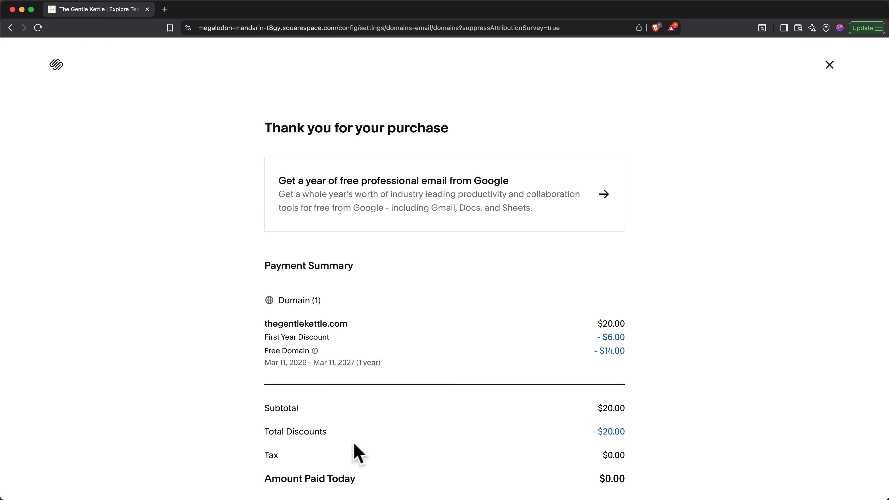
{"action": "left_click", "coordinate": [829, 65]}
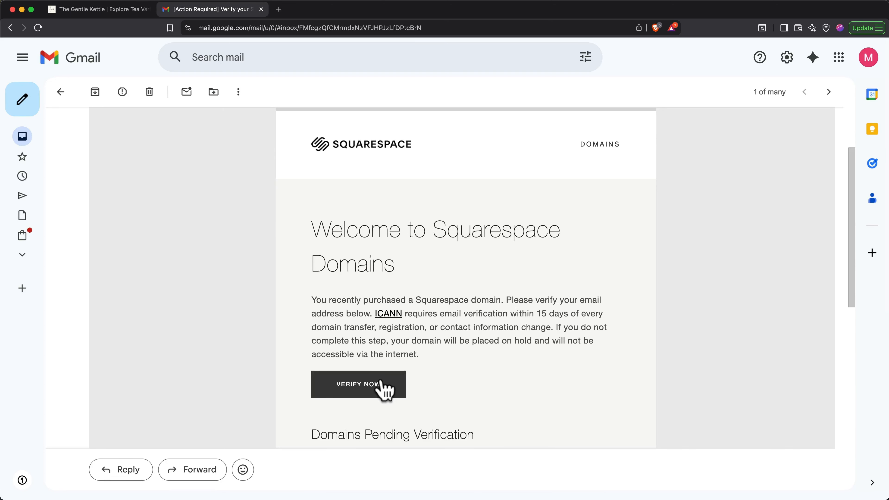
Verify the registrant's email address from the Squarespace Domains message in Gmail.
{"action": "left_click", "coordinate": [382, 389]}
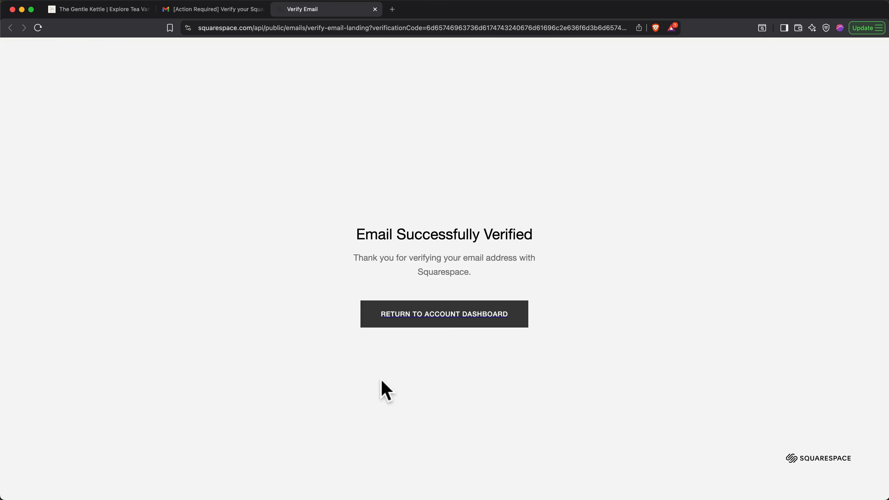
{"action": "left_click", "coordinate": [441, 317]}
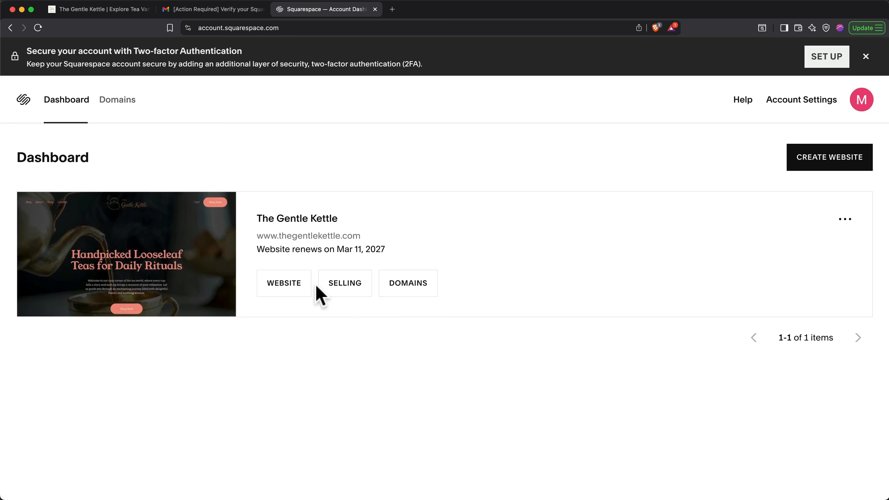
{"action": "left_click", "coordinate": [298, 284]}
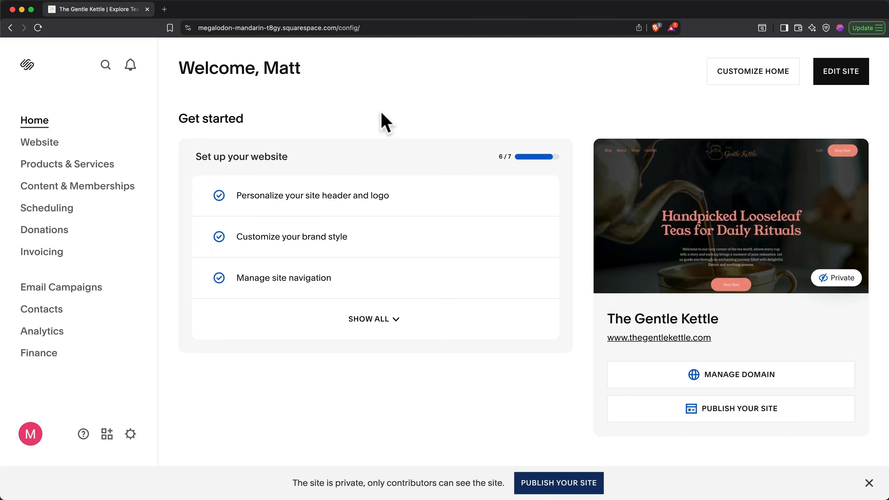
{"action": "left_click", "coordinate": [618, 342]}
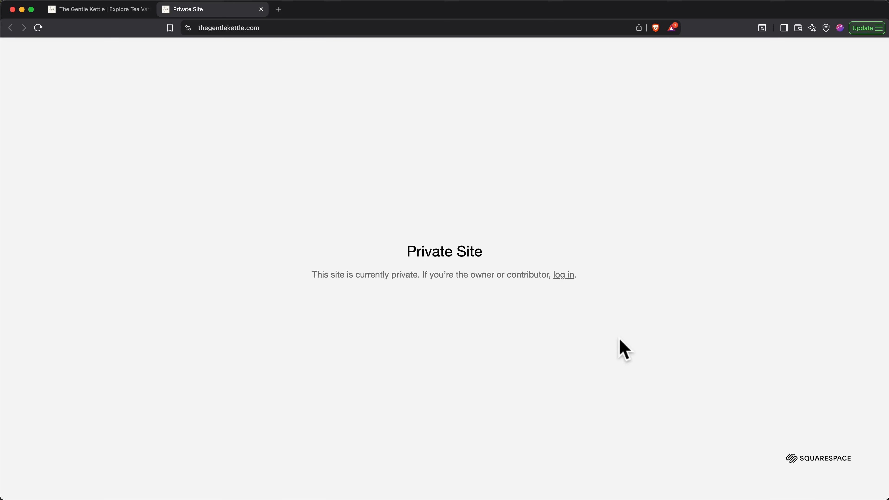
{"action": "key", "text": "super+w"}
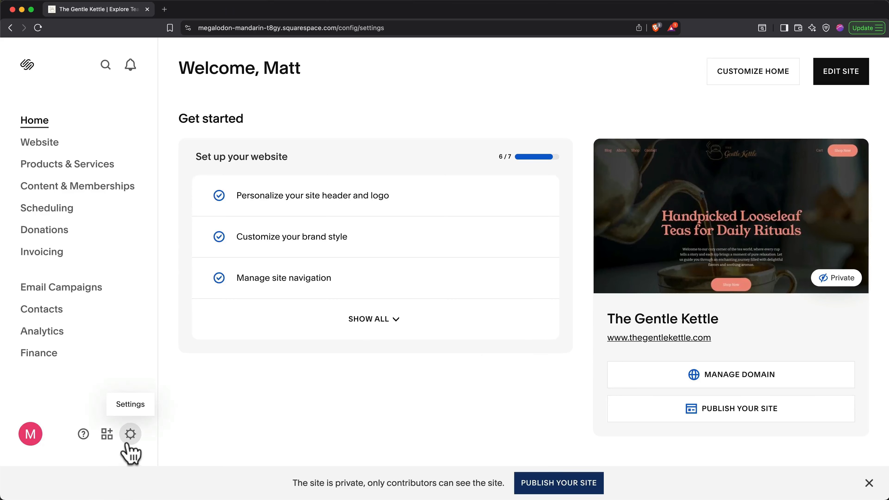
Set the site availability to Public, save the setting and view the live homepage at thegentlekettle.com.
{"action": "left_click", "coordinate": [129, 436]}
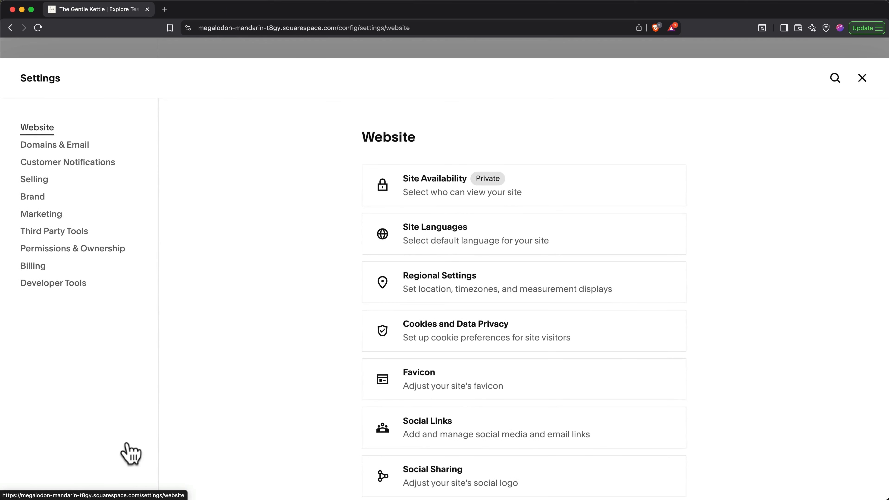
{"action": "left_click", "coordinate": [417, 186]}
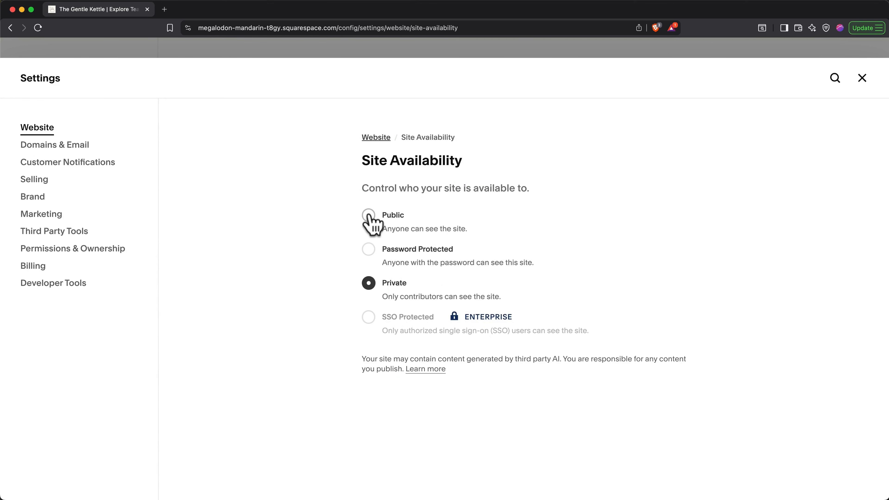
{"action": "left_click", "coordinate": [369, 215]}
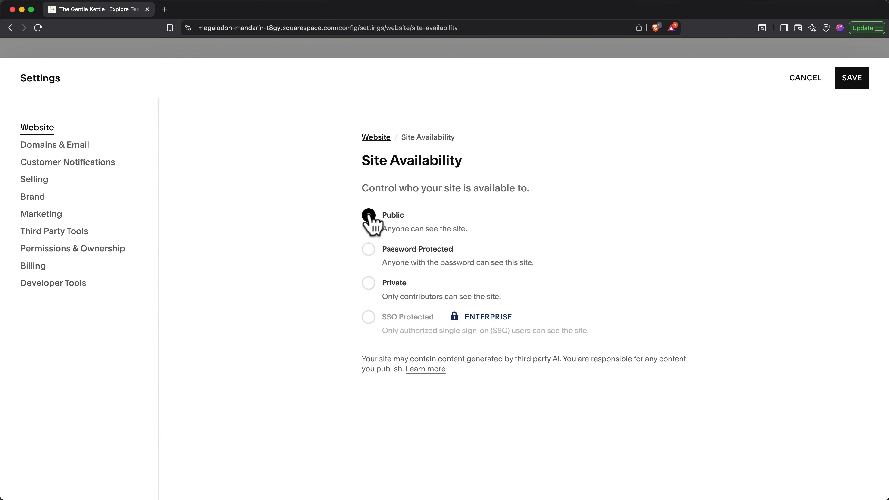
{"action": "left_click", "coordinate": [849, 78]}
{"action": "left_click", "coordinate": [285, 344]}
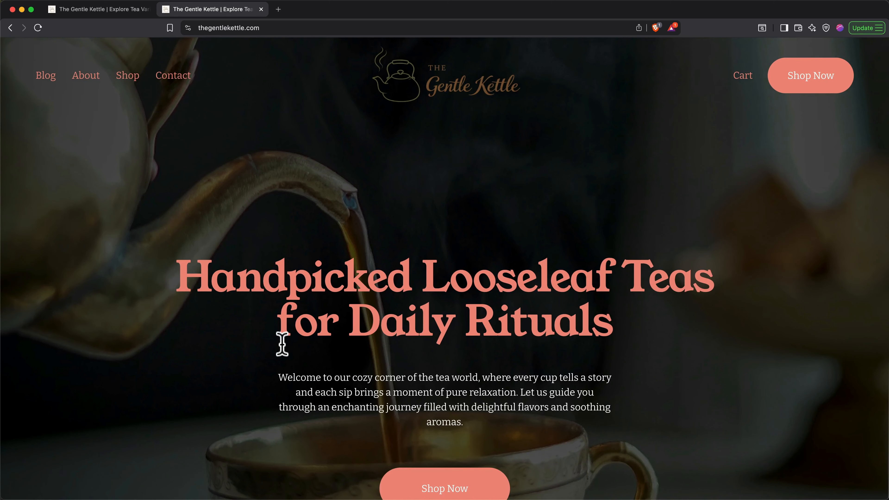
{"action": "scroll", "coordinate": [283, 345], "scroll_direction": "down", "scroll_amount": 3}
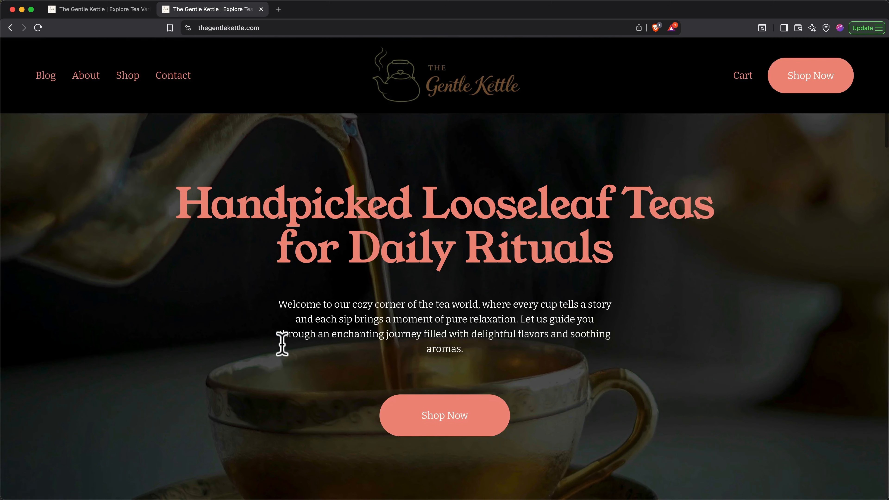